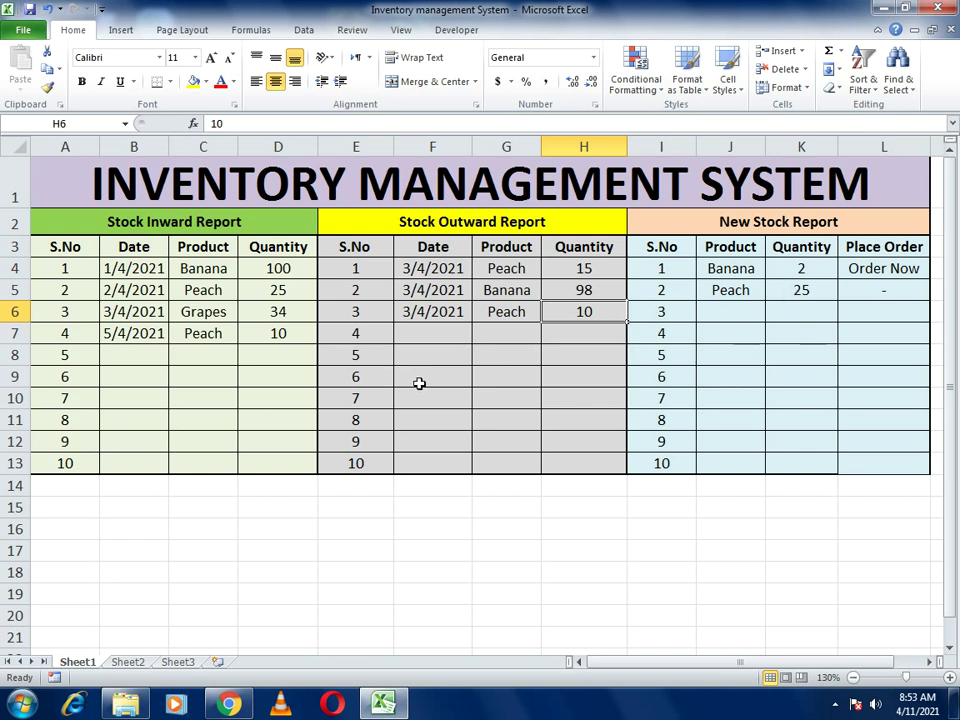
# Step: Open Sheet2 and enter the date 01/04/2021 in cell B4 of the Stock Inward Report
pyautogui.click(127, 662)
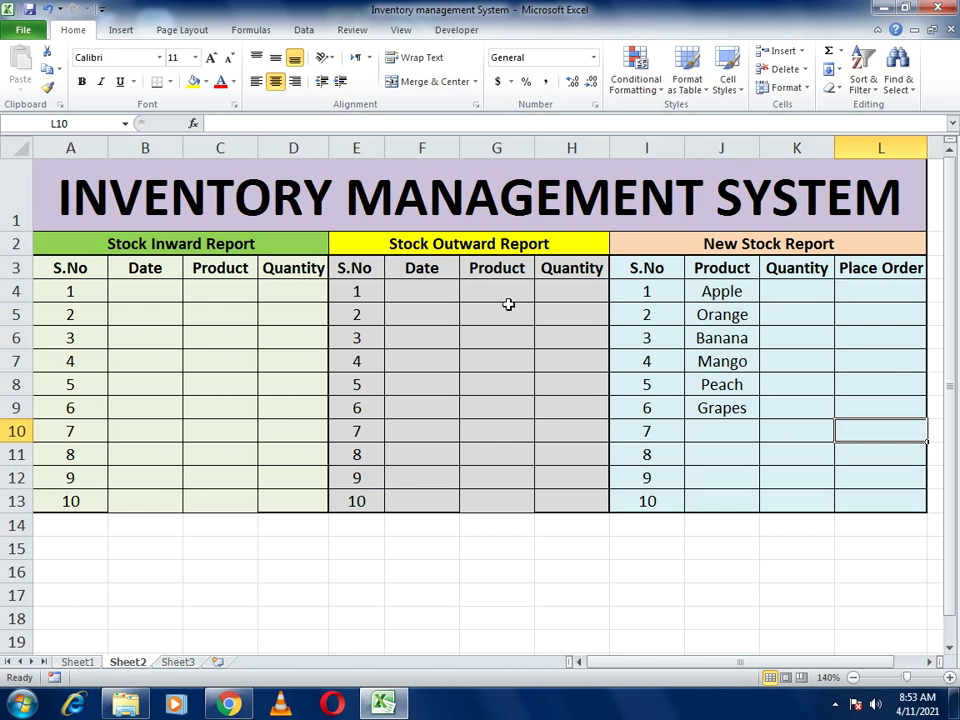
pyautogui.click(163, 291)
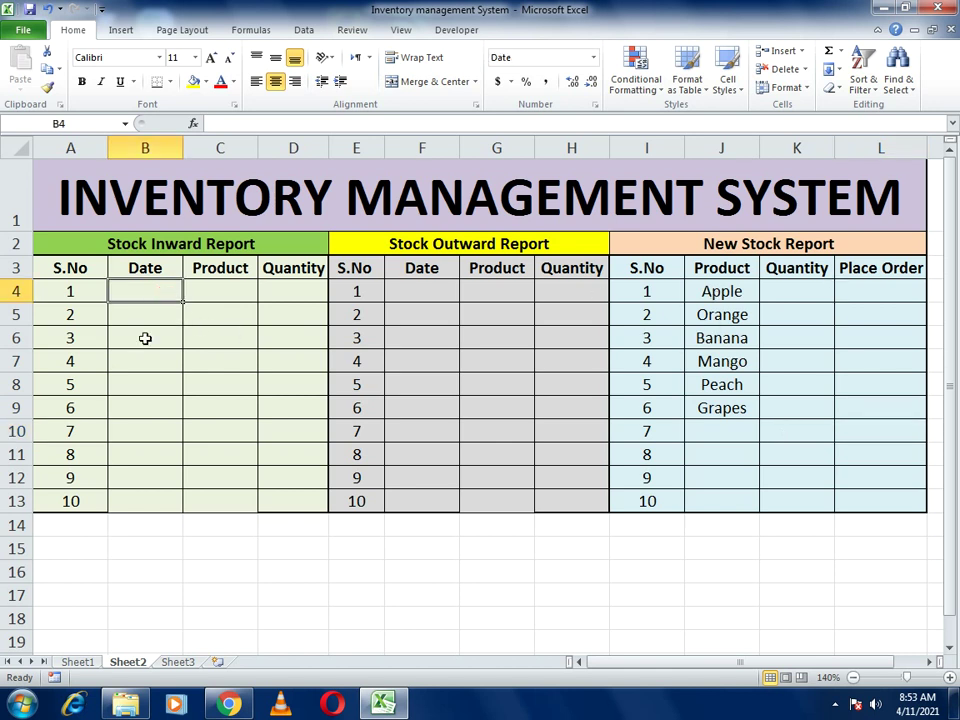
pyautogui.write('01/04/')
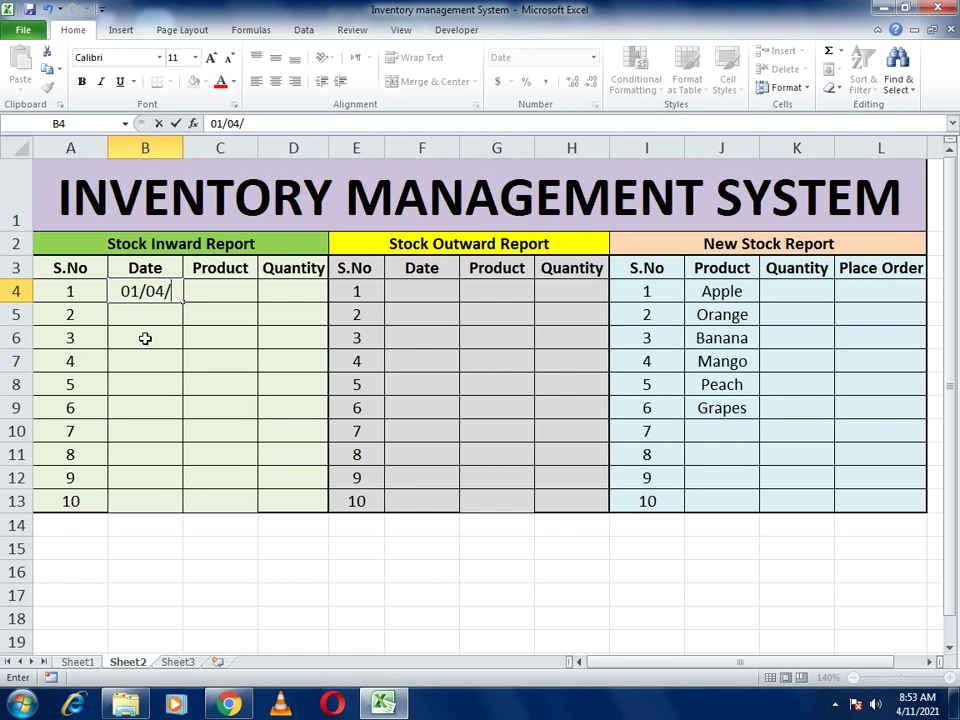
pyautogui.write('2021')
pyautogui.press('Return')
pyautogui.press('Up')
pyautogui.press('Right')
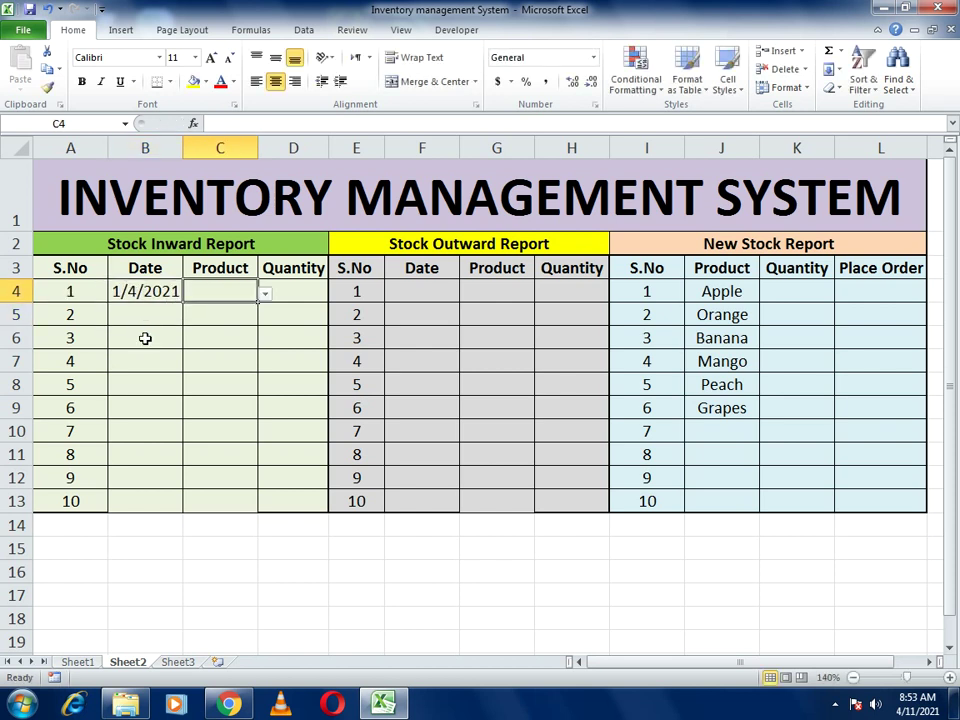
# Step: Choose Apple from the product list in C4 and enter a quantity of 50 in D4
pyautogui.click(266, 296)
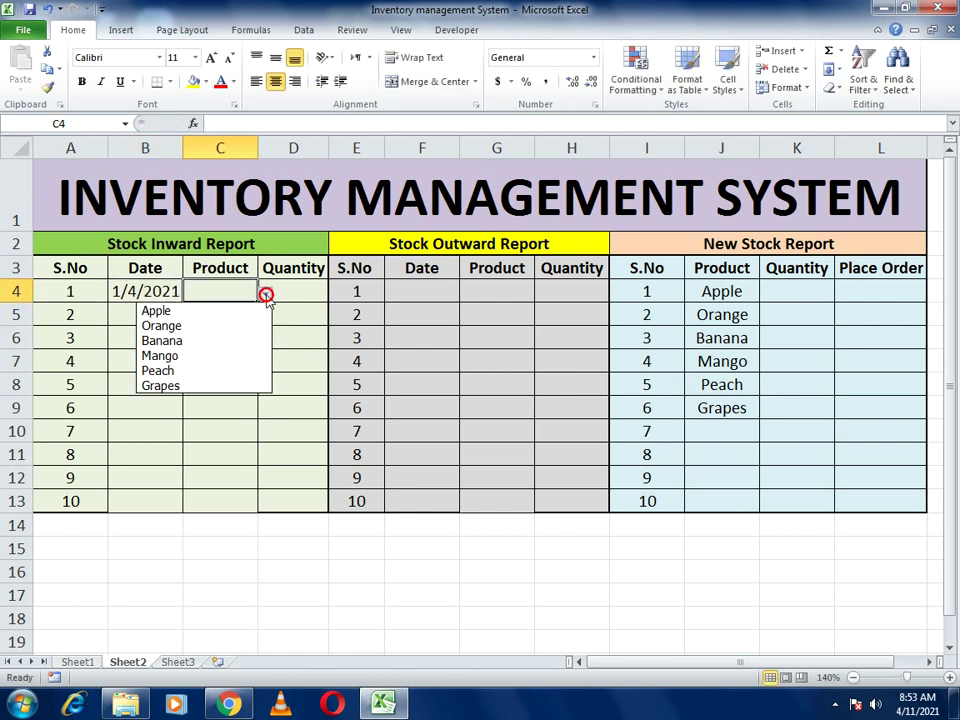
pyautogui.click(170, 313)
pyautogui.click(298, 290)
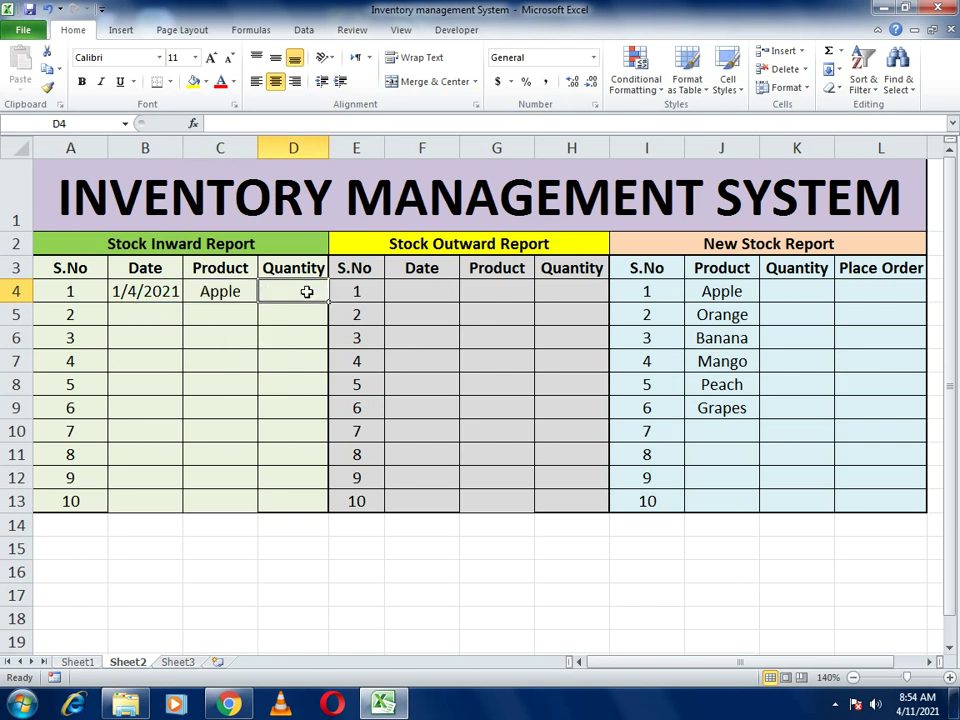
pyautogui.write('50')
pyautogui.press('Return')
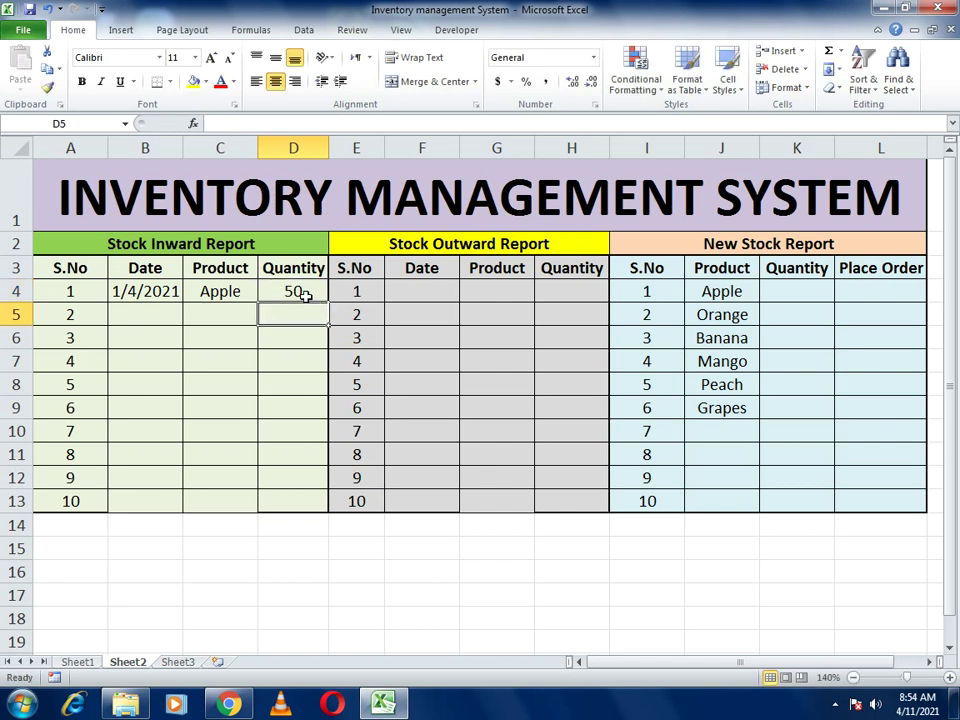
# Step: Review the product choices offered by the drop-down list in cell C4, keeping the current selection
pyautogui.click(212, 291)
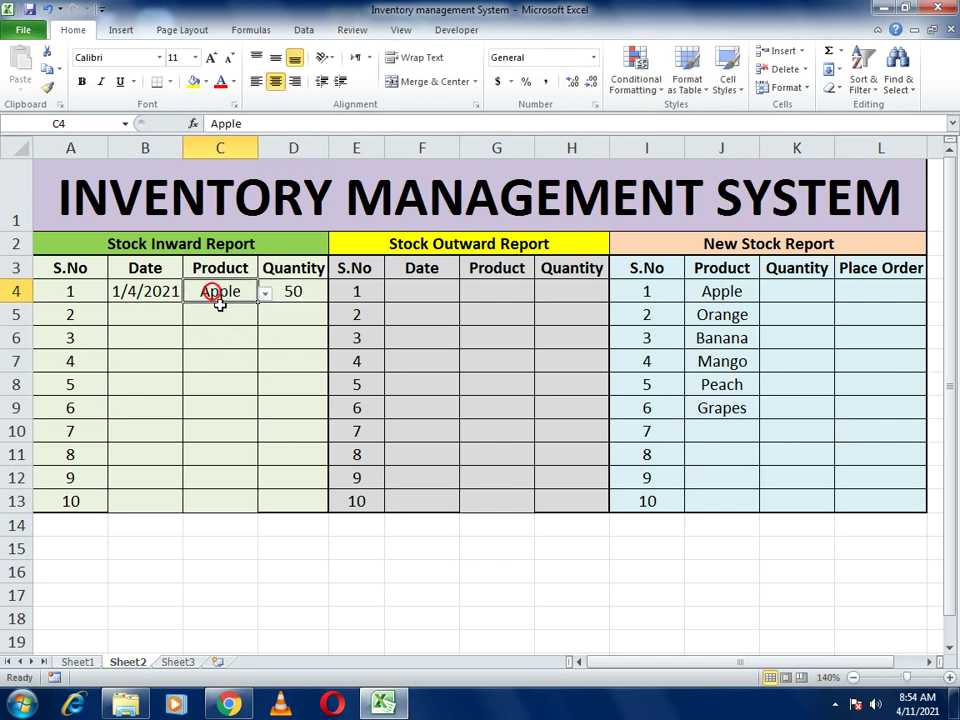
pyautogui.click(264, 292)
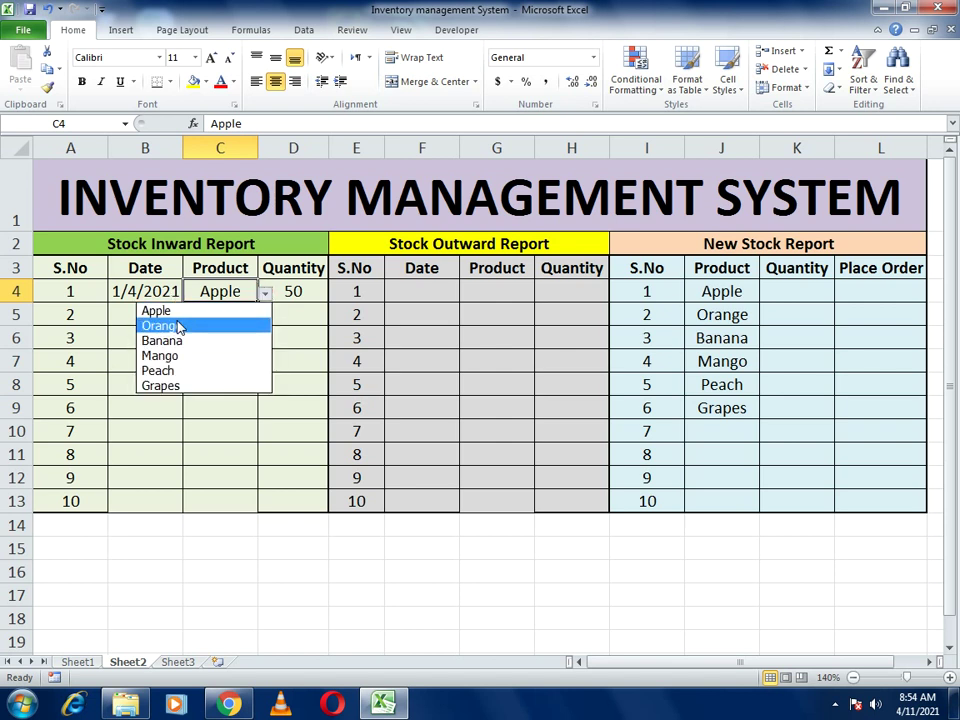
pyautogui.click(321, 319)
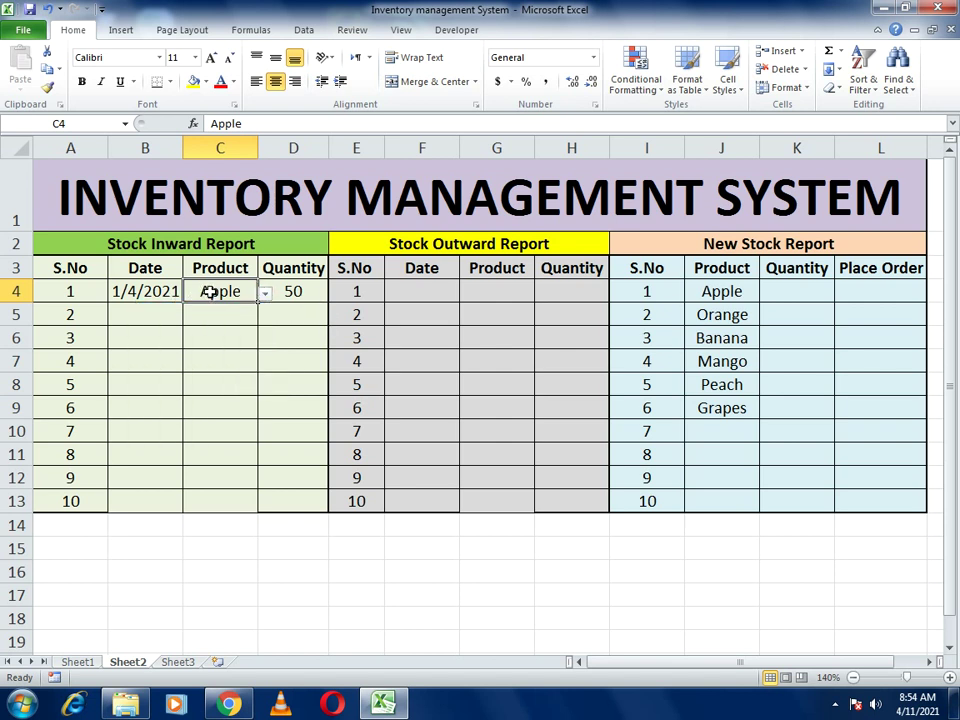
pyautogui.click(267, 297)
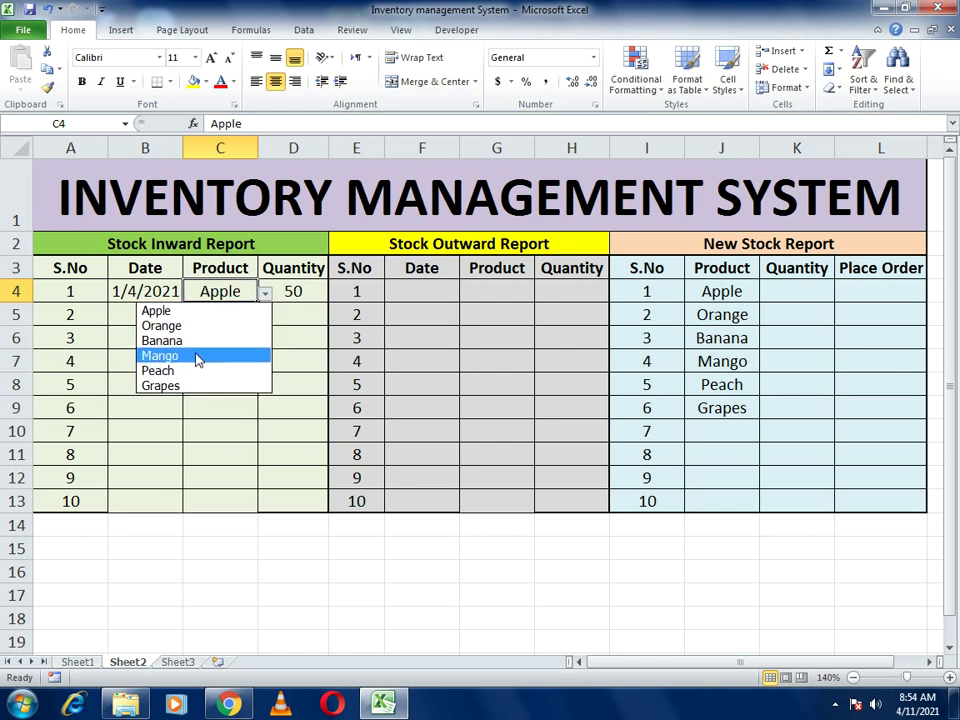
pyautogui.press('Escape')
# Step: Enter Apple as the product in cell C5 and look through that cell's list of allowed products
pyautogui.click(240, 315)
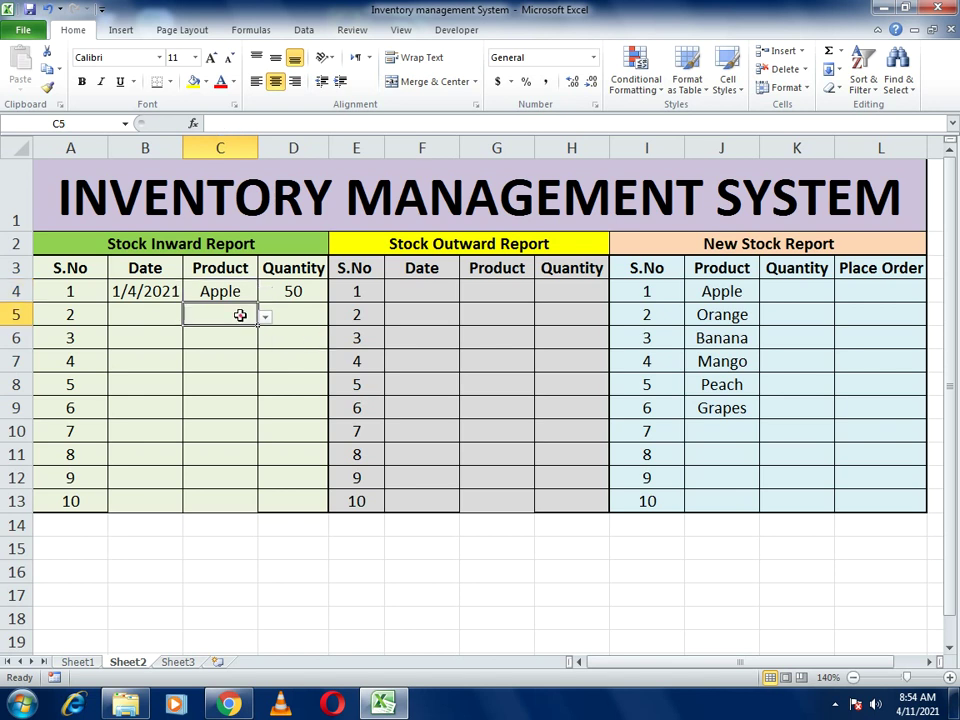
pyautogui.write('Apple')
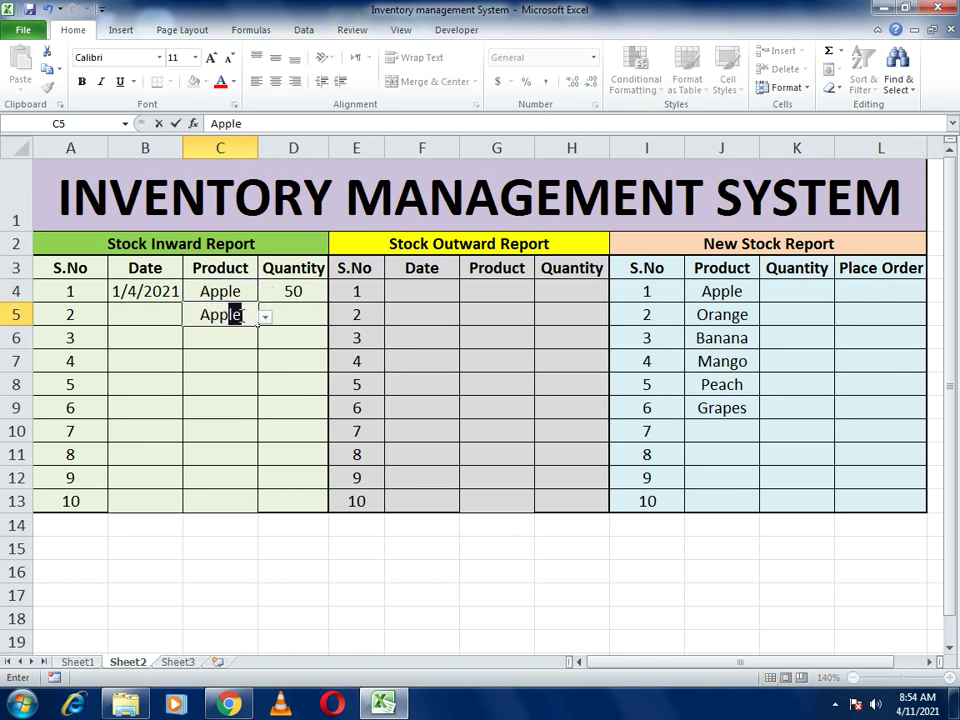
pyautogui.press('Return')
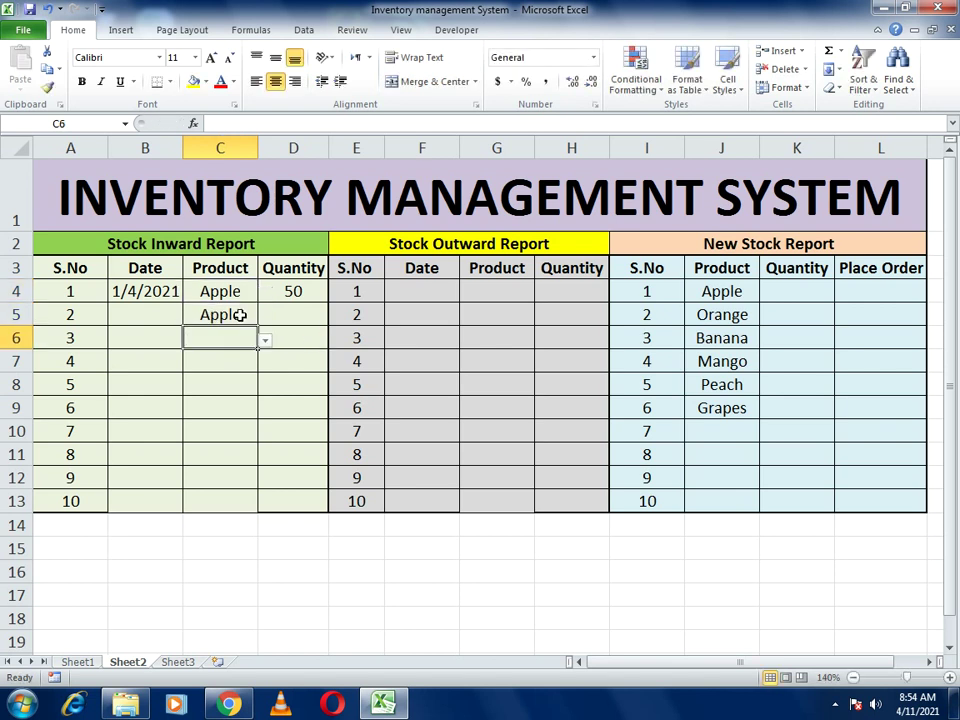
pyautogui.click(240, 315)
pyautogui.click(265, 316)
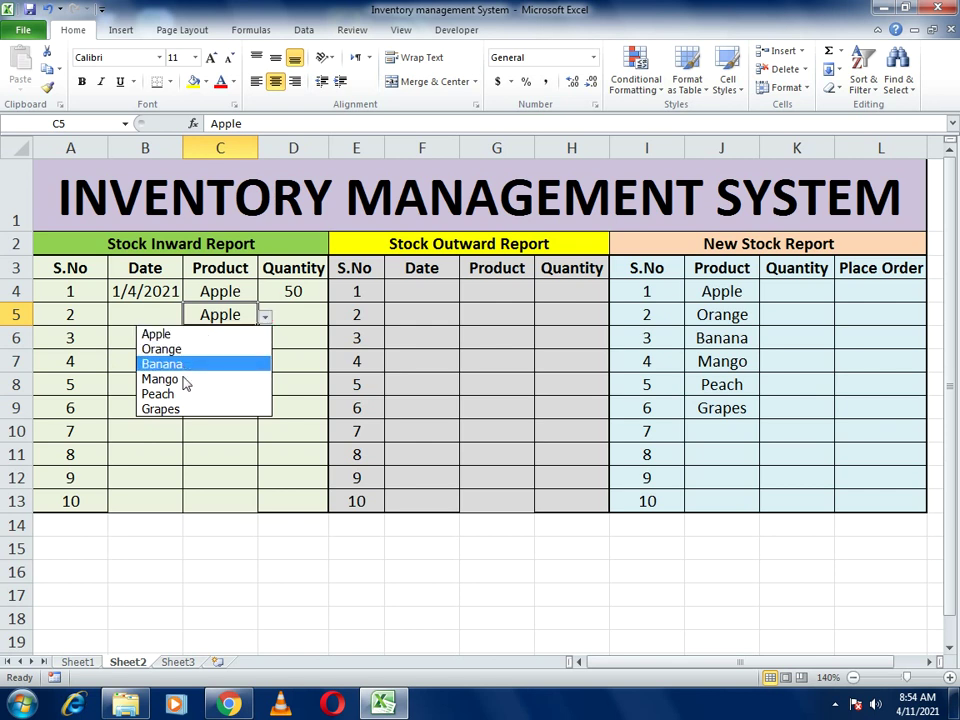
pyautogui.click(302, 327)
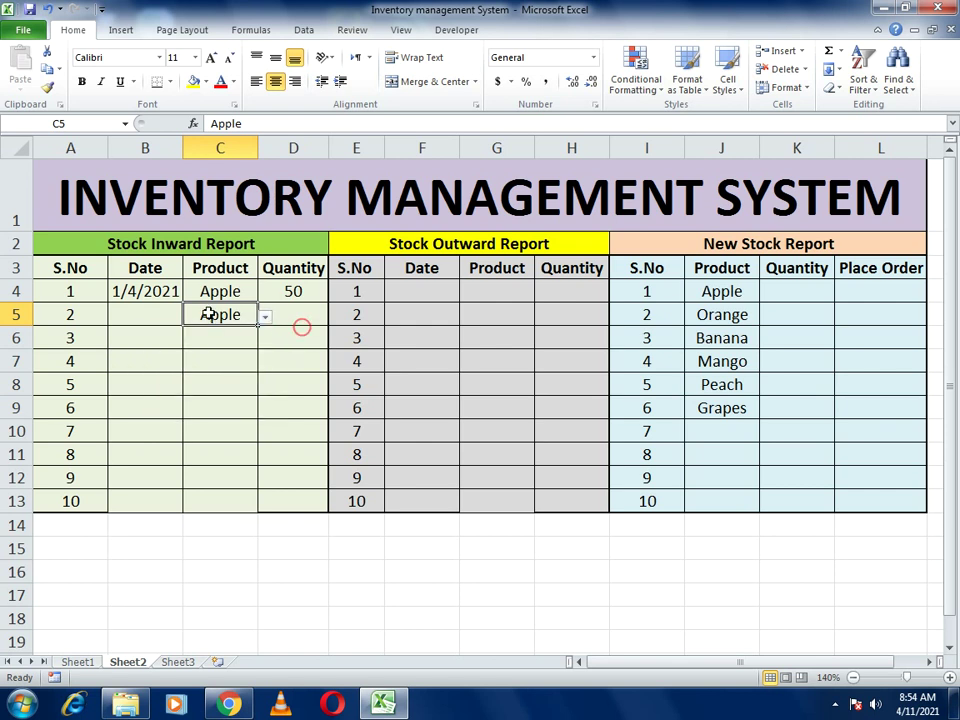
# Step: Try to enter the unlisted product Pine Apple in cell C5 to test the entry restriction
pyautogui.write('Pne')
pyautogui.press('BackSpace')
pyautogui.press('BackSpace')
pyautogui.write('ine A')
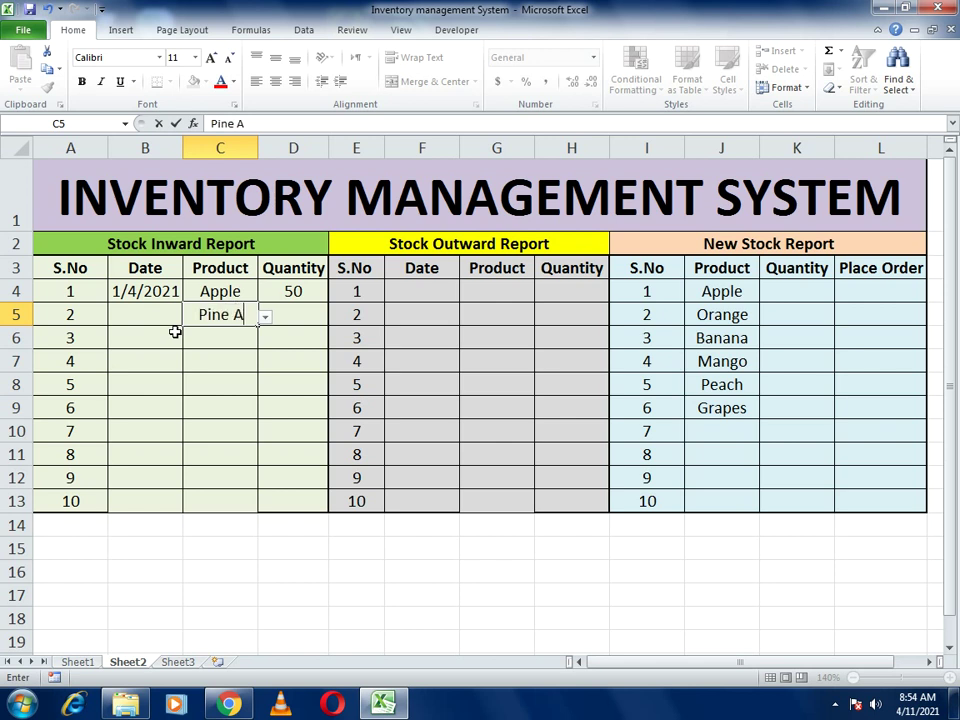
pyautogui.write('pple')
pyautogui.press('Return')
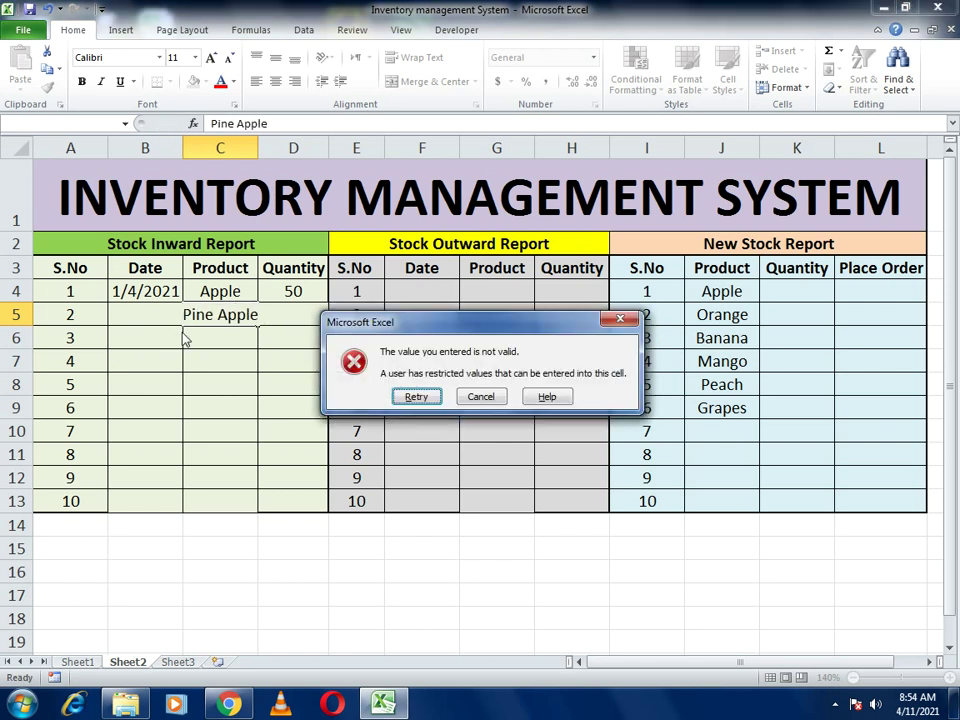
pyautogui.click(620, 318)
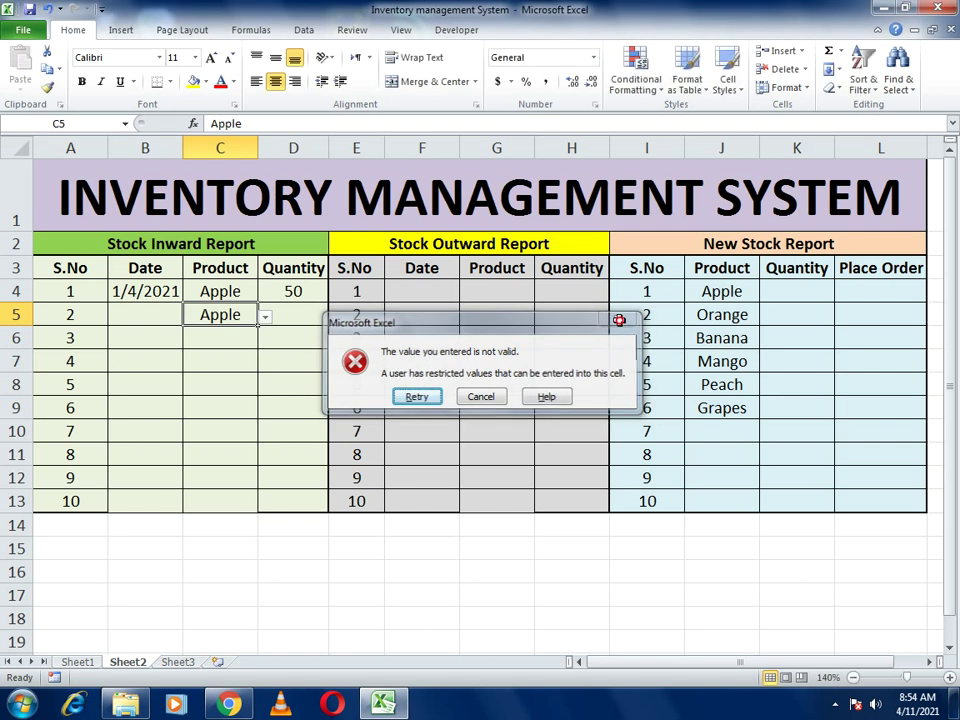
# Step: Check the allowed products in C5 once more, and clear the product entries in C4 and C5
pyautogui.click(266, 317)
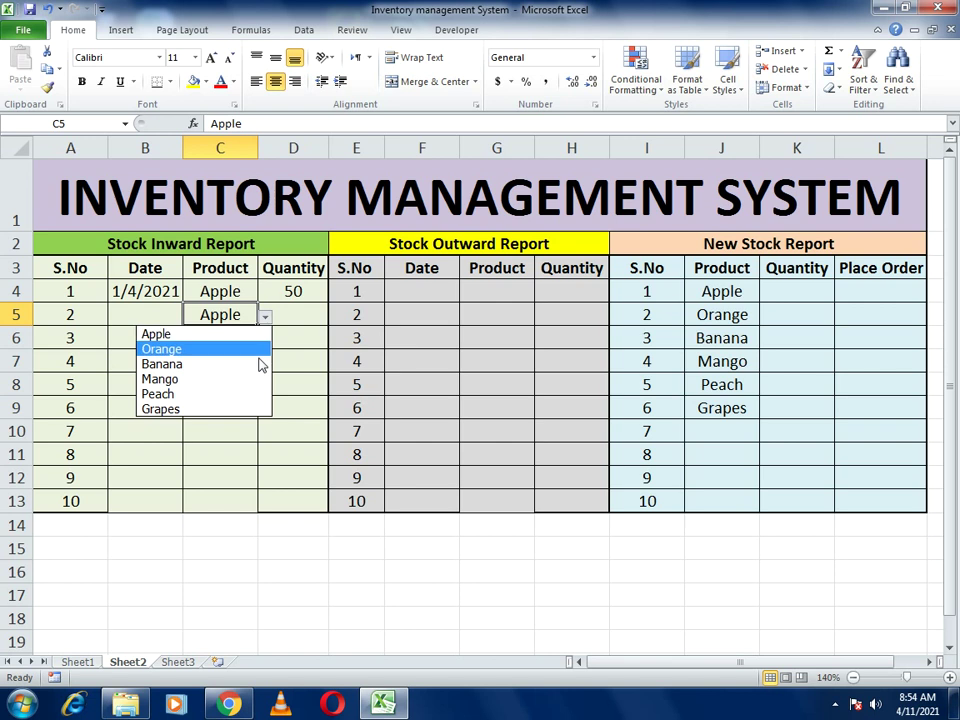
pyautogui.click(315, 338)
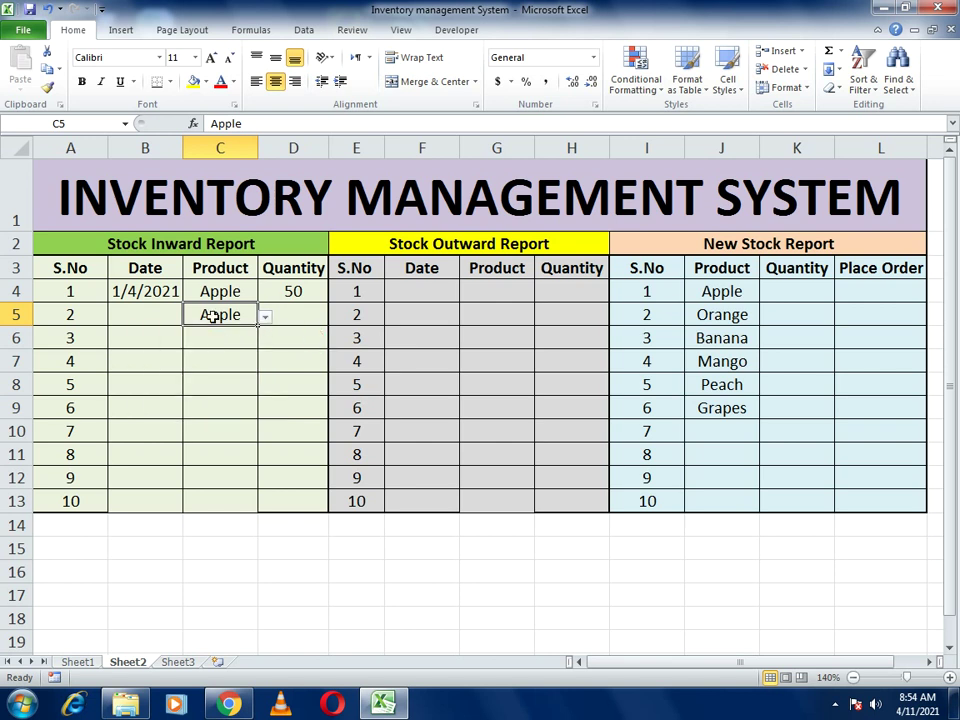
pyautogui.click(291, 344)
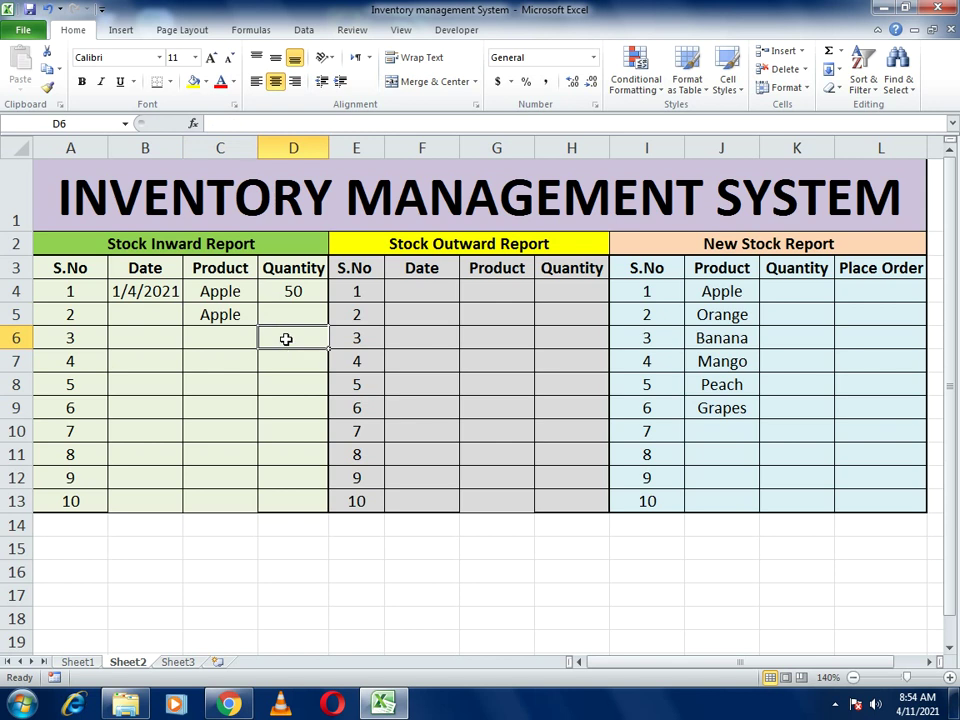
pyautogui.moveTo(230, 288); pyautogui.dragTo(233, 315)
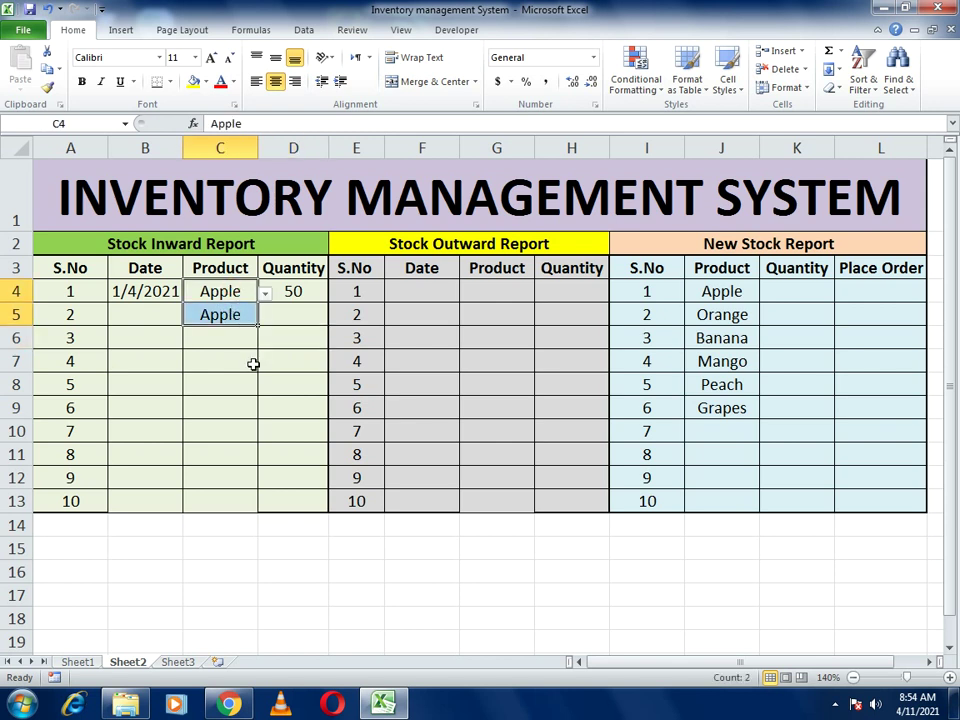
pyautogui.press('Delete')
pyautogui.click(291, 338)
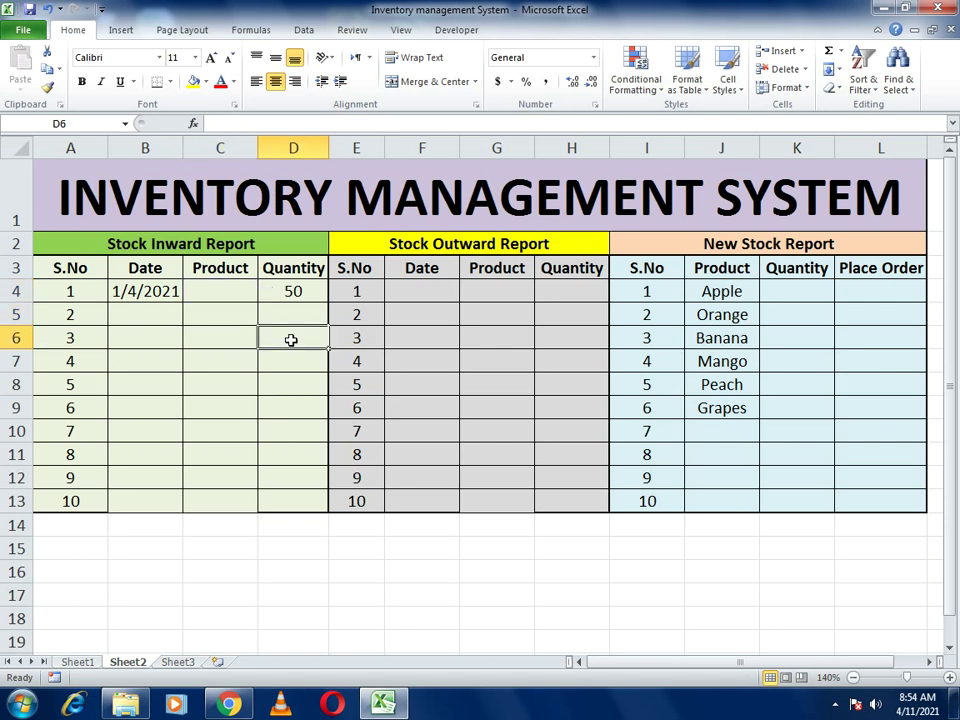
# Step: Open the data validation settings for cell C4 and allow only values from a List
pyautogui.click(209, 290)
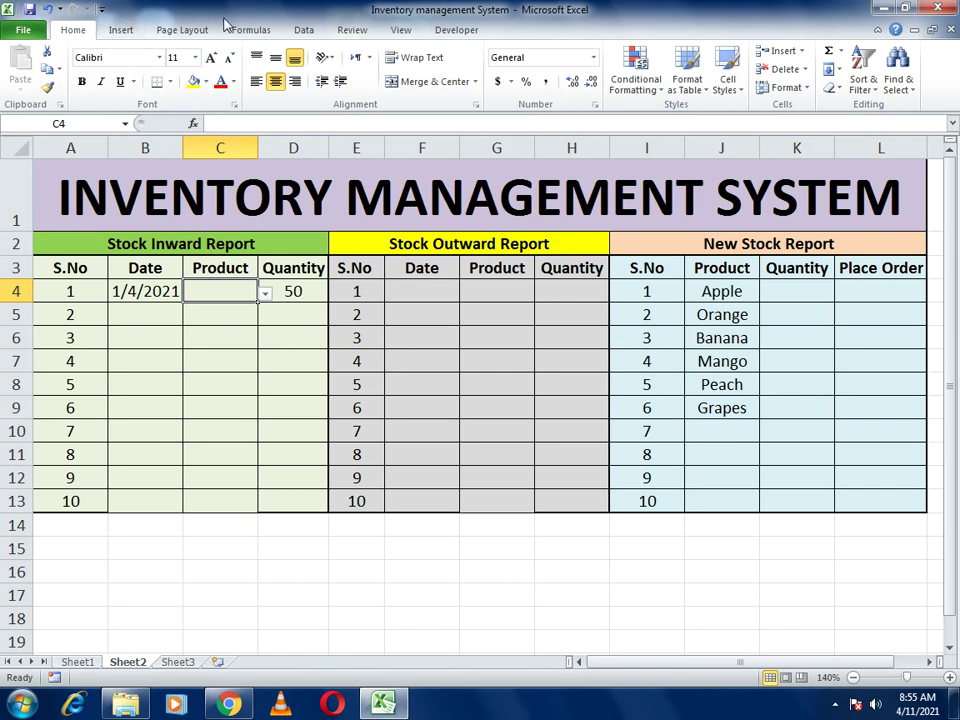
pyautogui.click(300, 31)
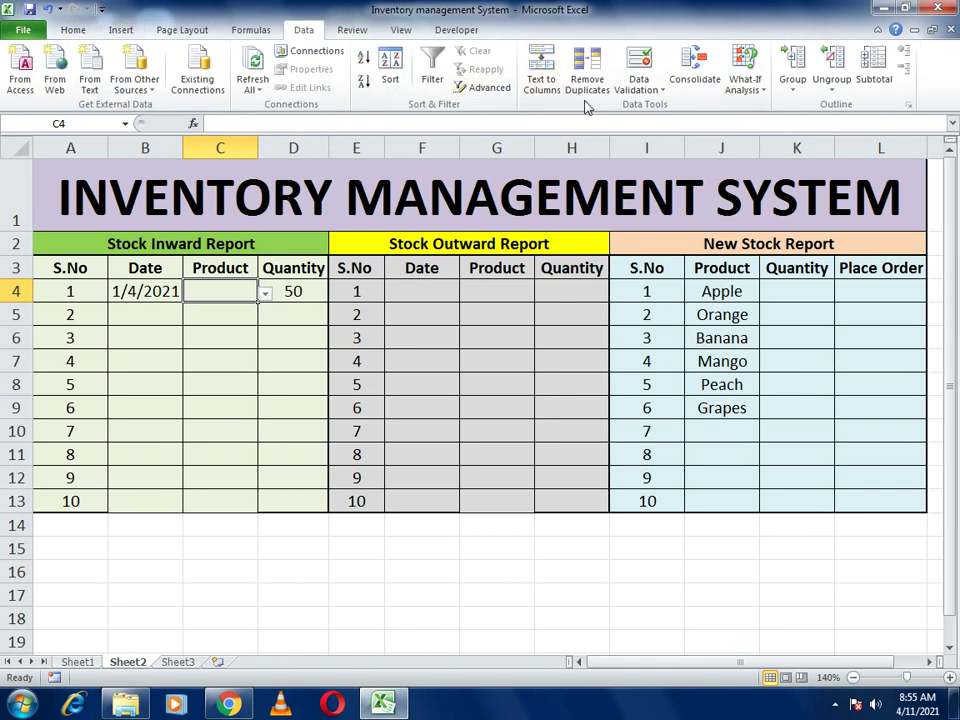
pyautogui.click(640, 90)
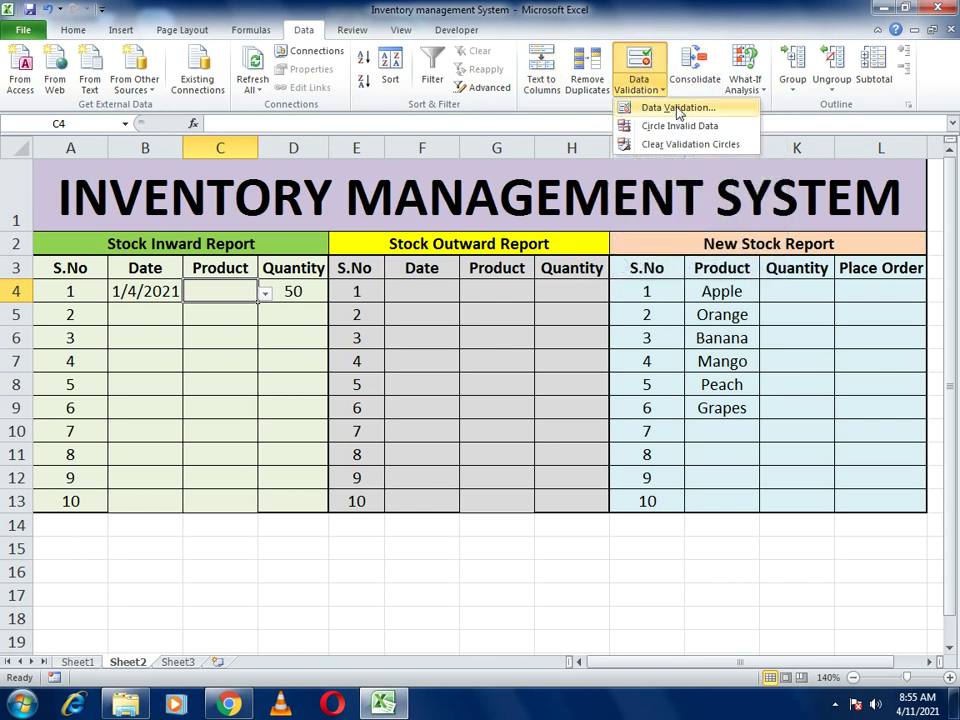
pyautogui.click(674, 109)
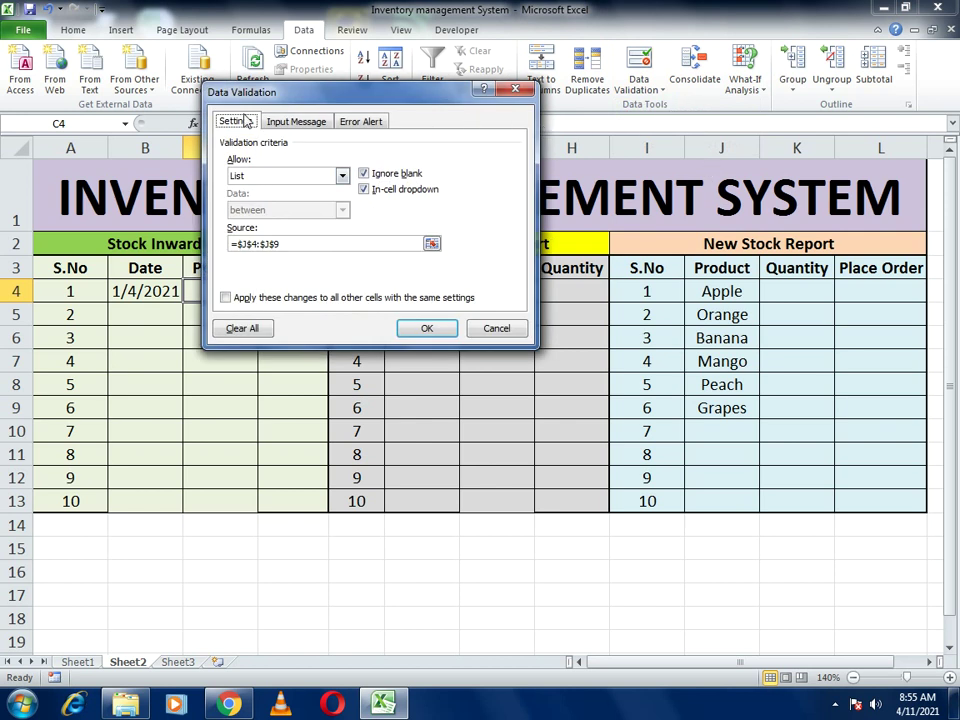
pyautogui.moveTo(285, 97); pyautogui.dragTo(357, 291)
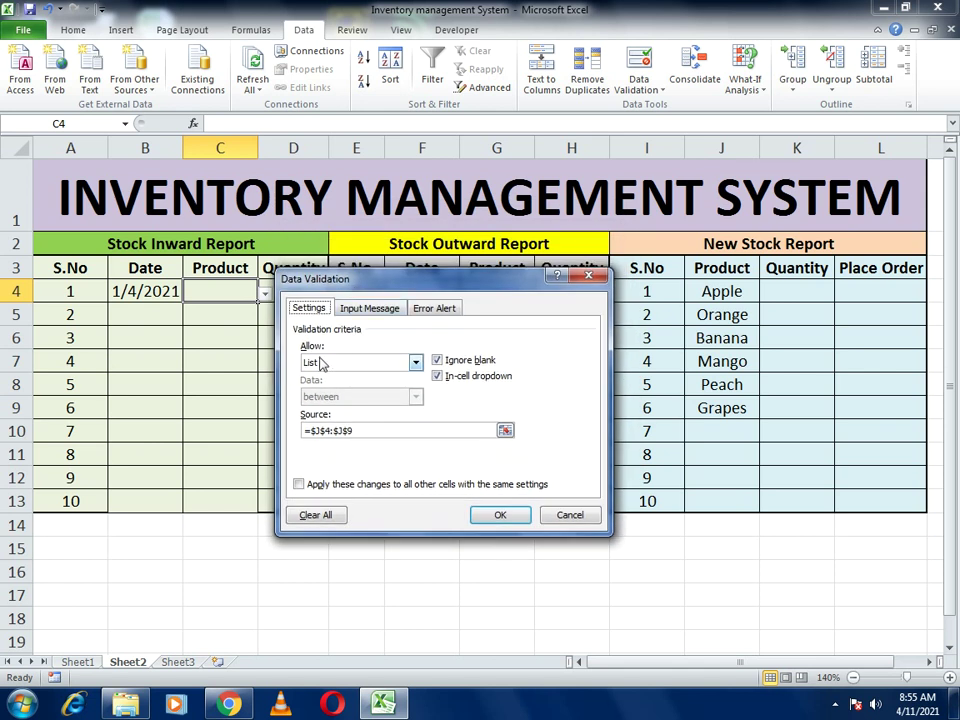
pyautogui.click(412, 363)
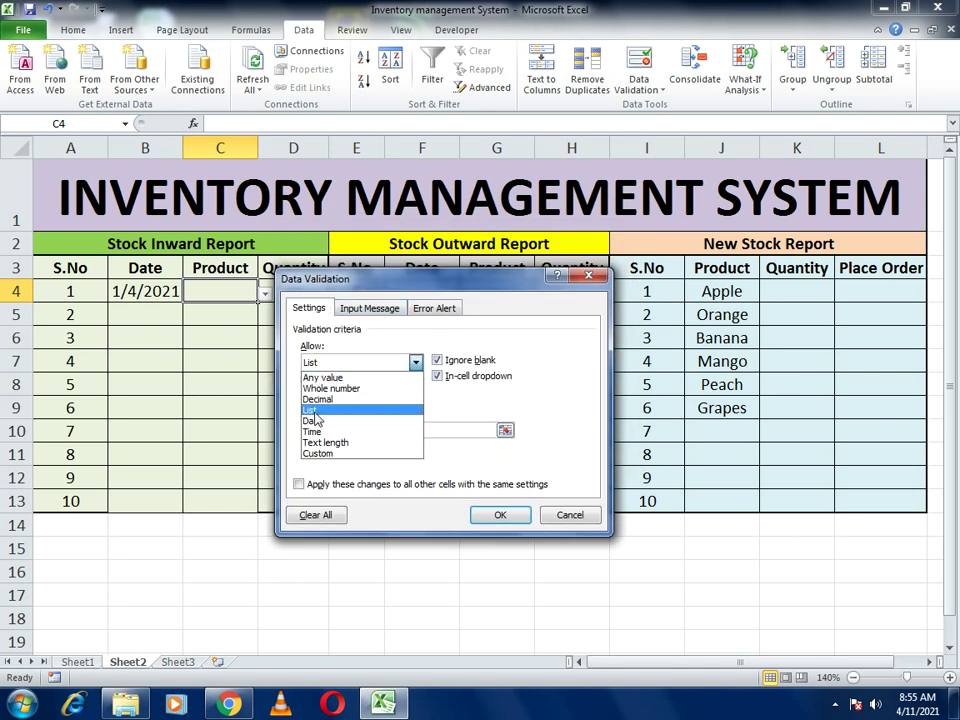
pyautogui.click(325, 412)
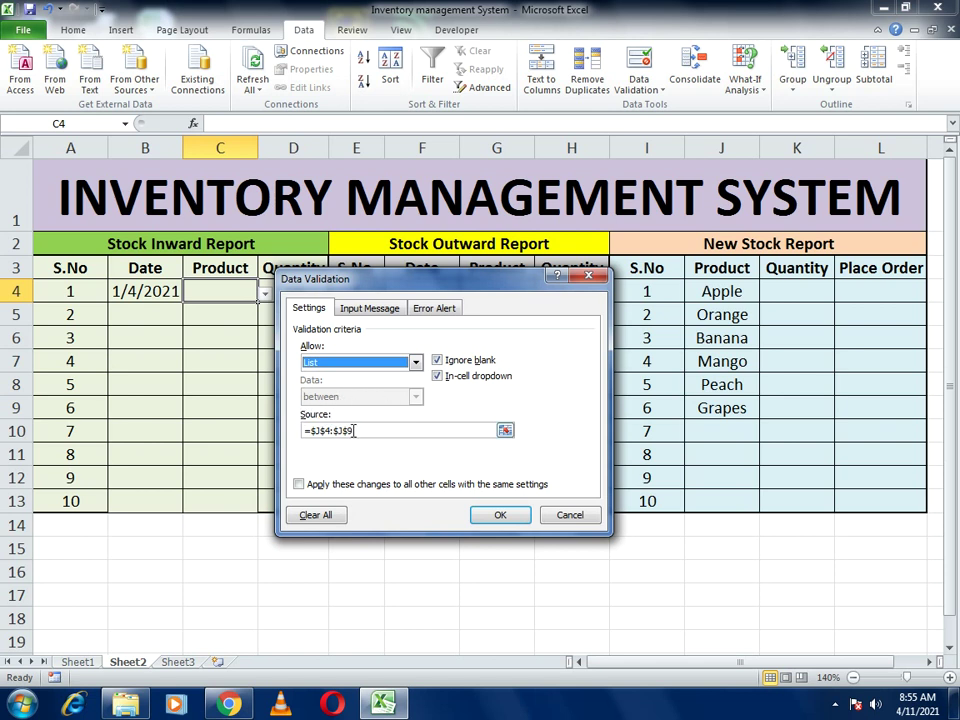
# Step: Replace the validation source with the New Stock Report product names, =$J$4:$J$9, and apply the rule
pyautogui.moveTo(360, 430); pyautogui.dragTo(231, 435)
pyautogui.press('BackSpace')
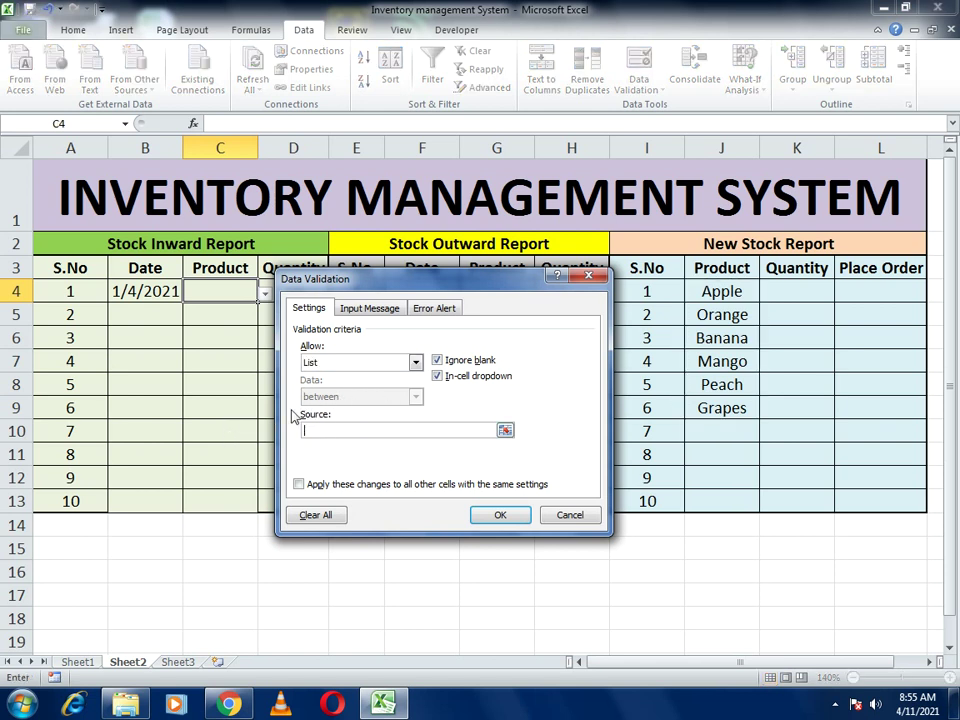
pyautogui.moveTo(397, 290); pyautogui.dragTo(353, 284)
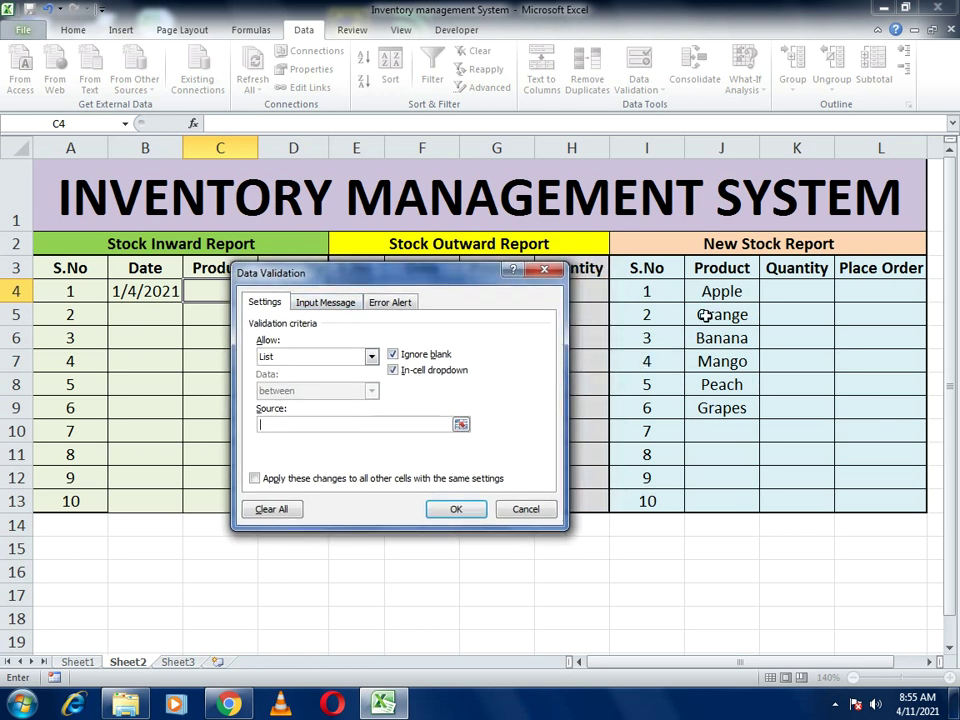
pyautogui.moveTo(712, 290); pyautogui.dragTo(717, 406)
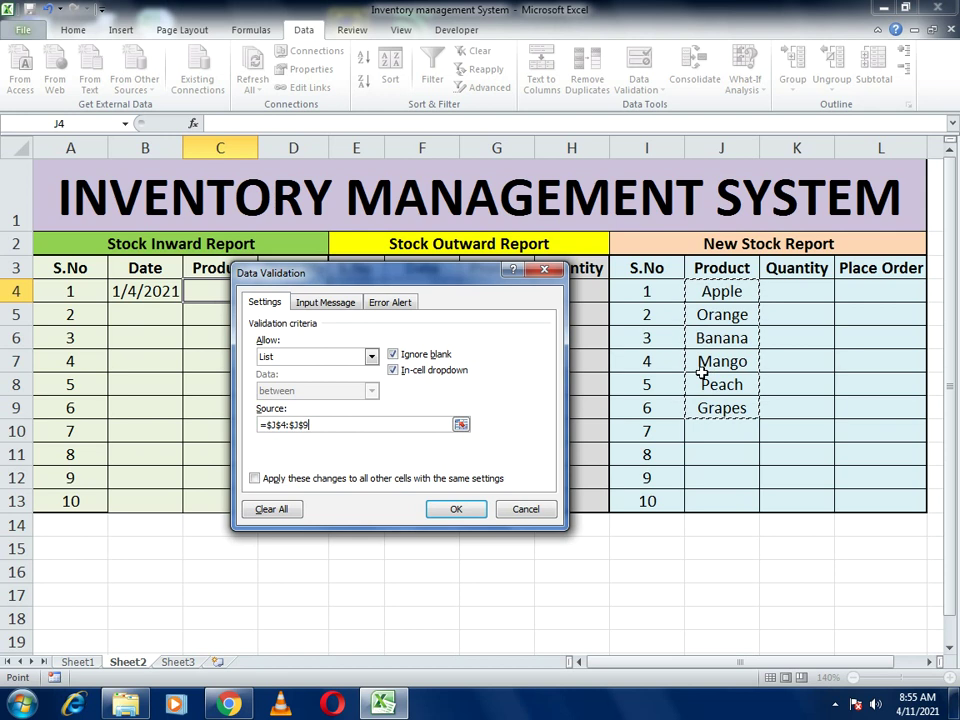
pyautogui.click(454, 510)
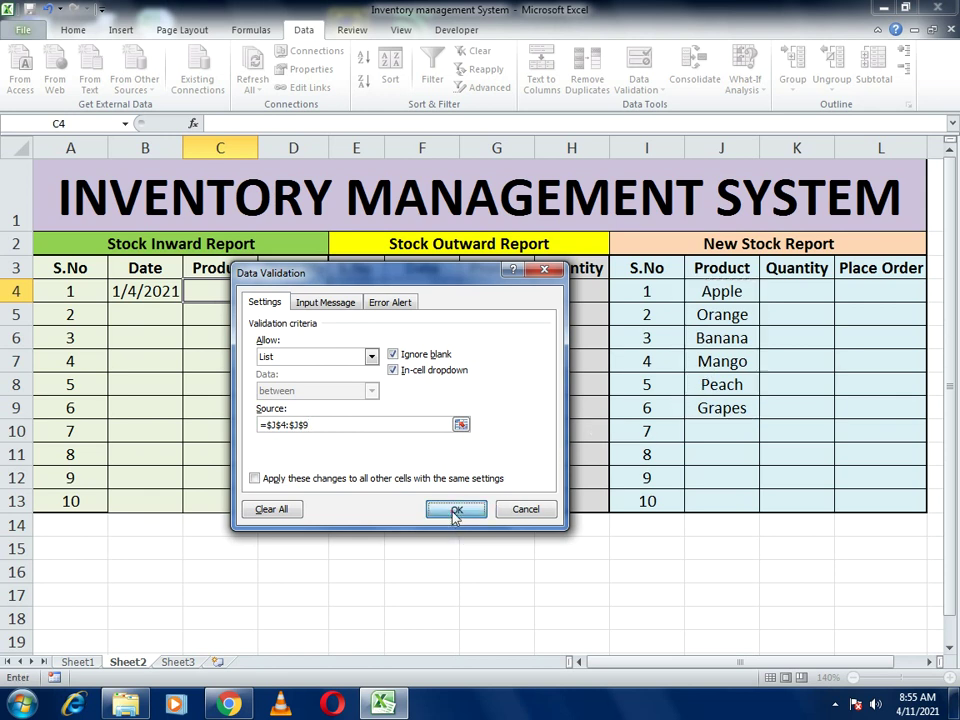
# Step: Check the product choices offered in cell C4, and fill its validation down through C13
pyautogui.click(703, 472)
pyautogui.click(223, 294)
pyautogui.click(270, 294)
pyautogui.click(249, 294)
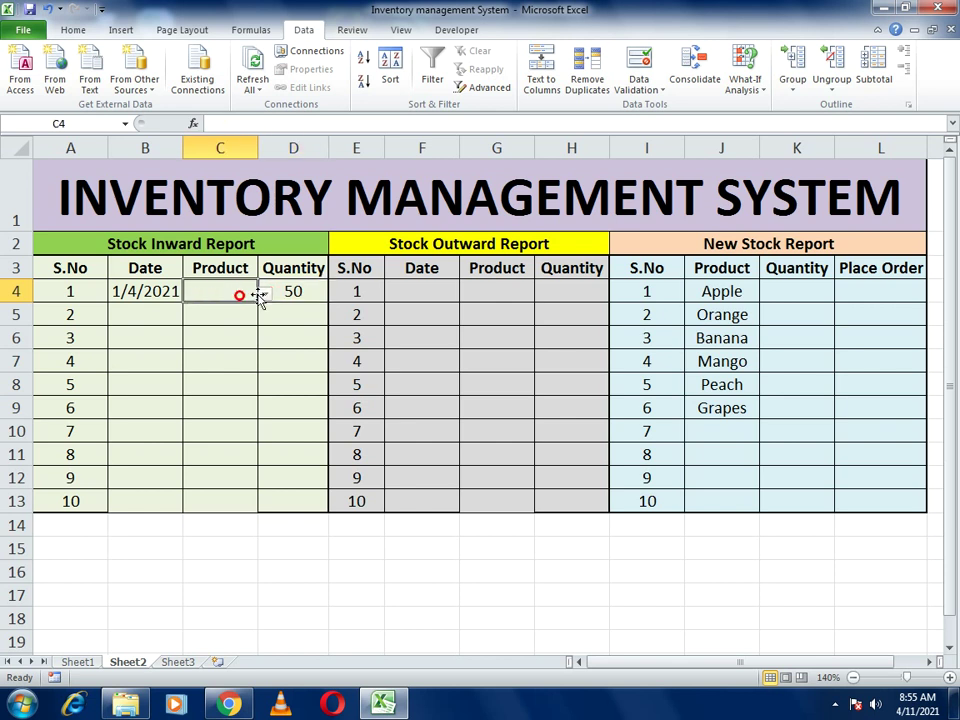
pyautogui.click(264, 294)
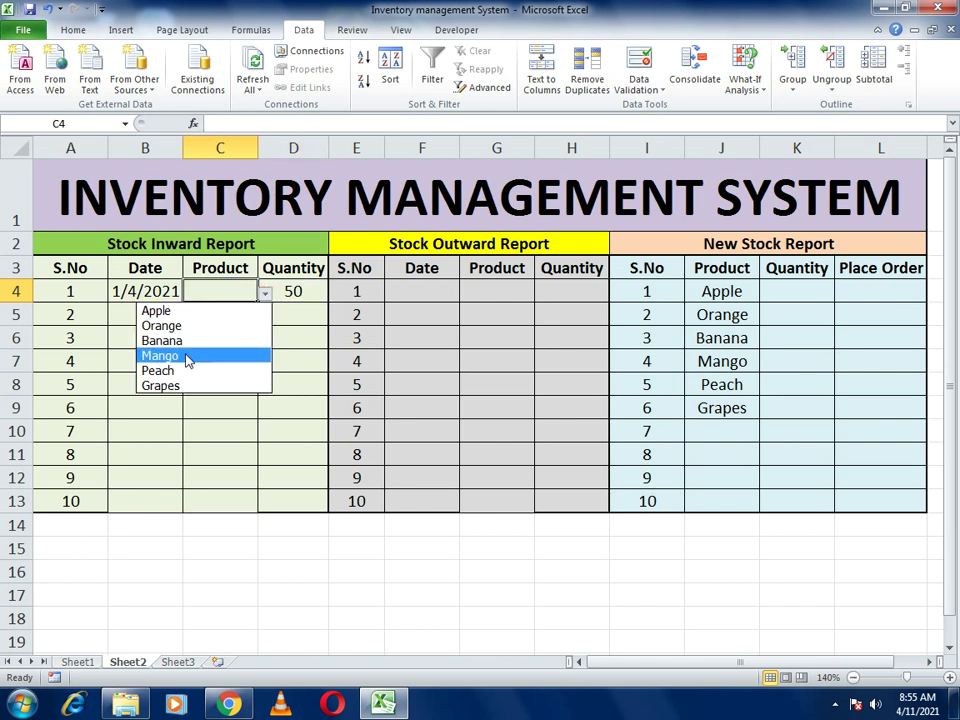
pyautogui.click(302, 324)
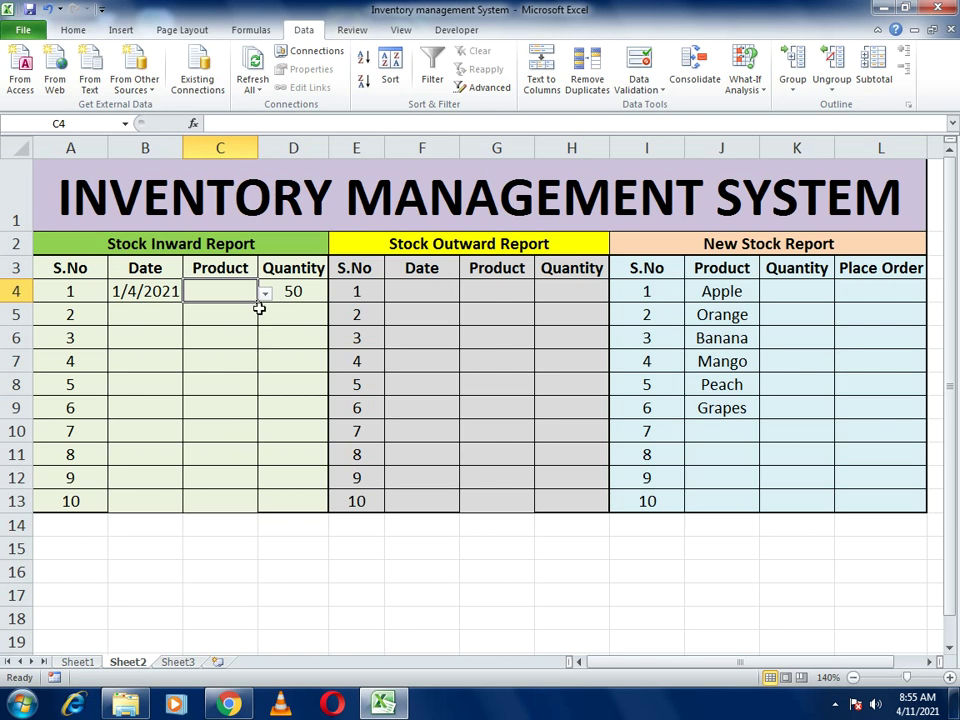
pyautogui.moveTo(260, 304); pyautogui.dragTo(243, 488)
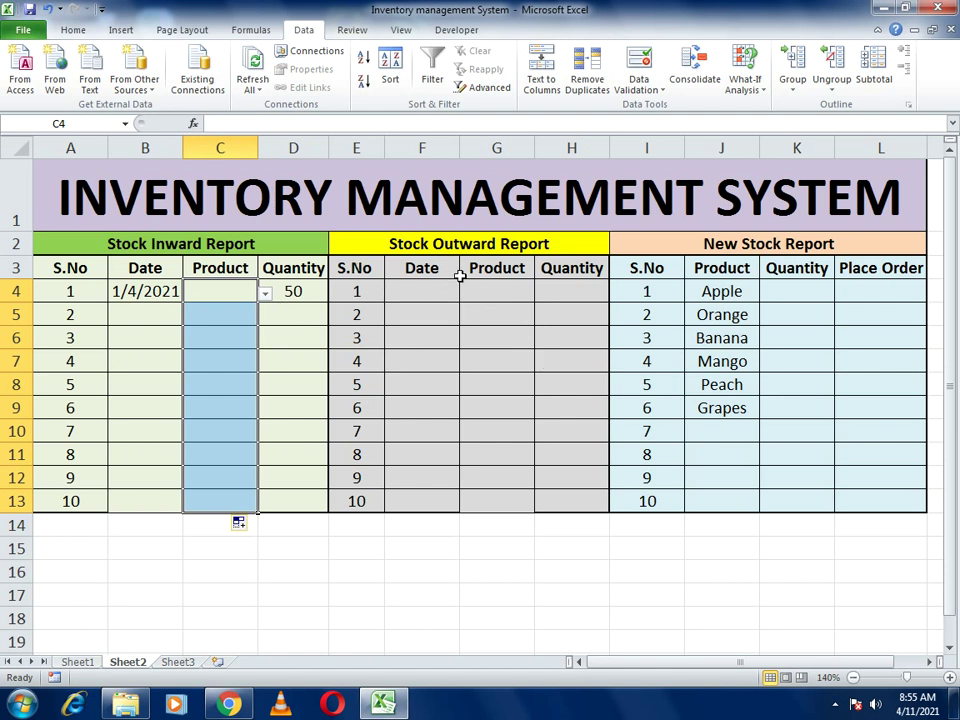
# Step: Choose Apple from the product list in cell C4 of the Stock Inward Report
pyautogui.click(503, 290)
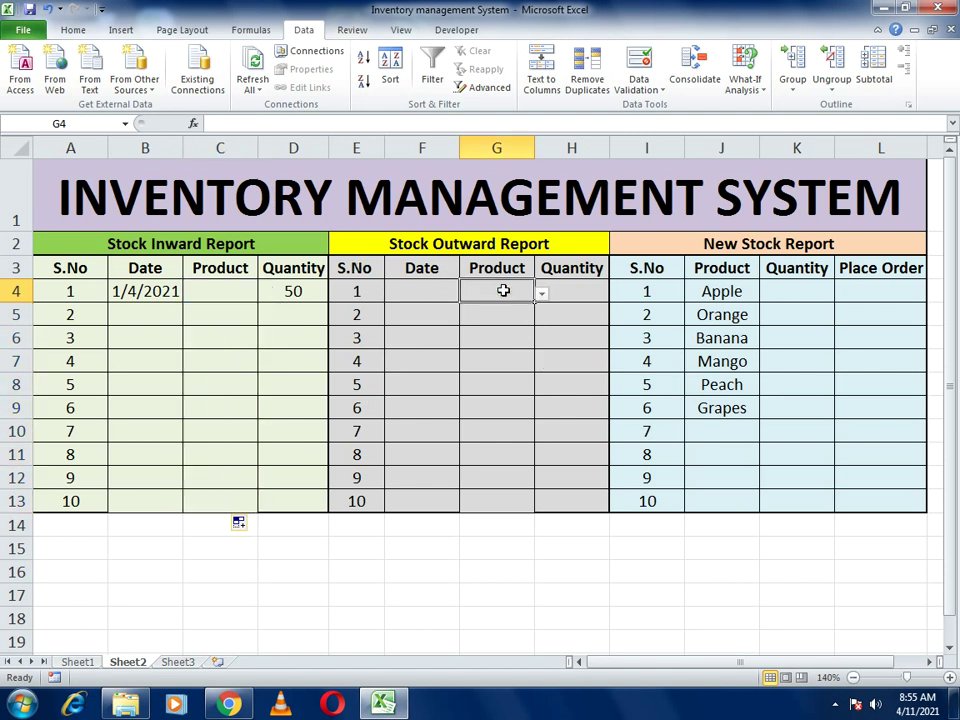
pyautogui.click(245, 288)
pyautogui.click(266, 295)
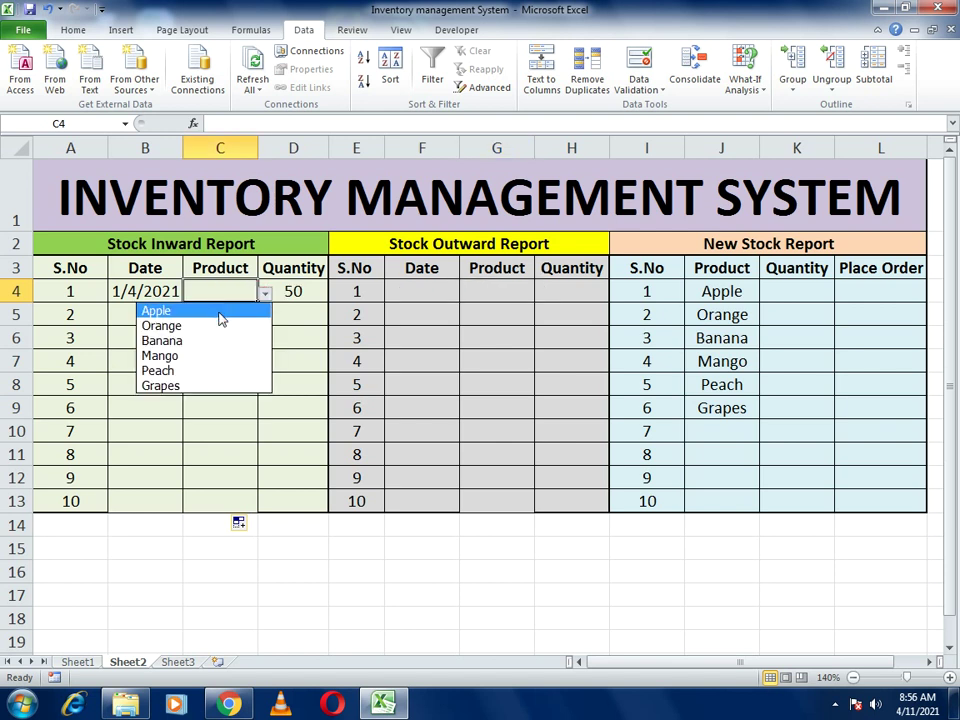
pyautogui.click(150, 311)
pyautogui.click(303, 337)
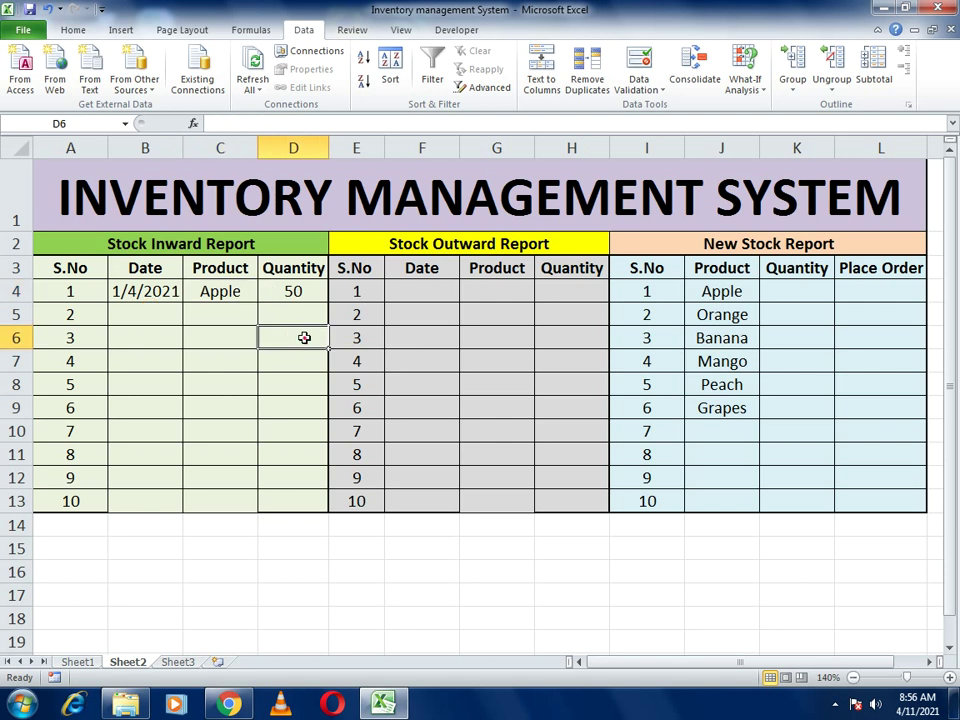
# Step: Enter the date 02/04/2021 in cell F4 of the Stock Outward Report
pyautogui.click(433, 293)
pyautogui.write('02')
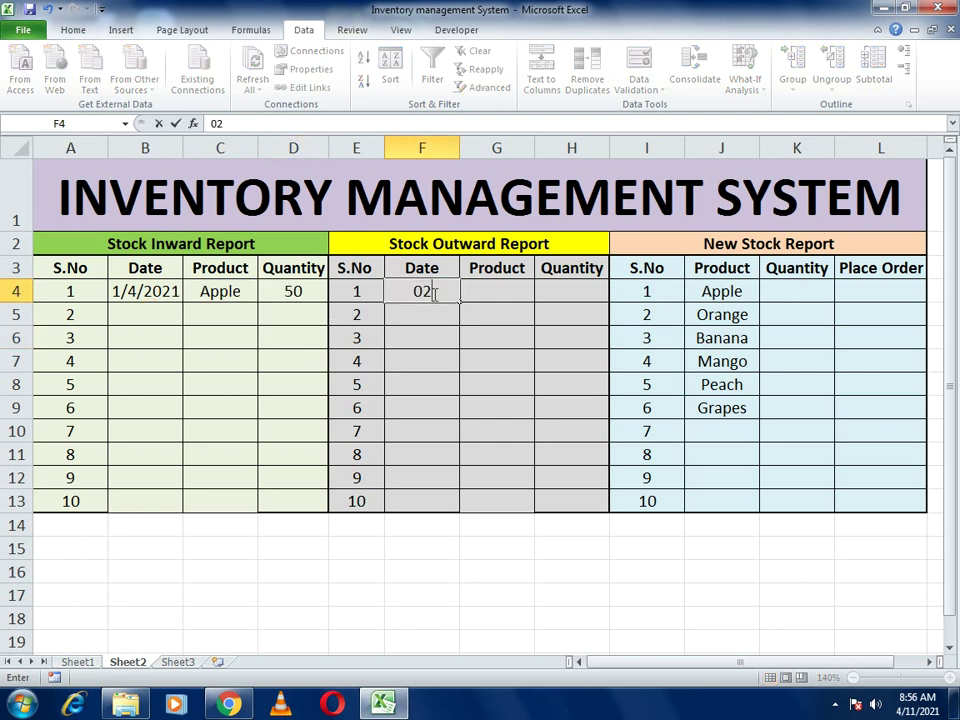
pyautogui.write('/04/2021')
pyautogui.press('Return')
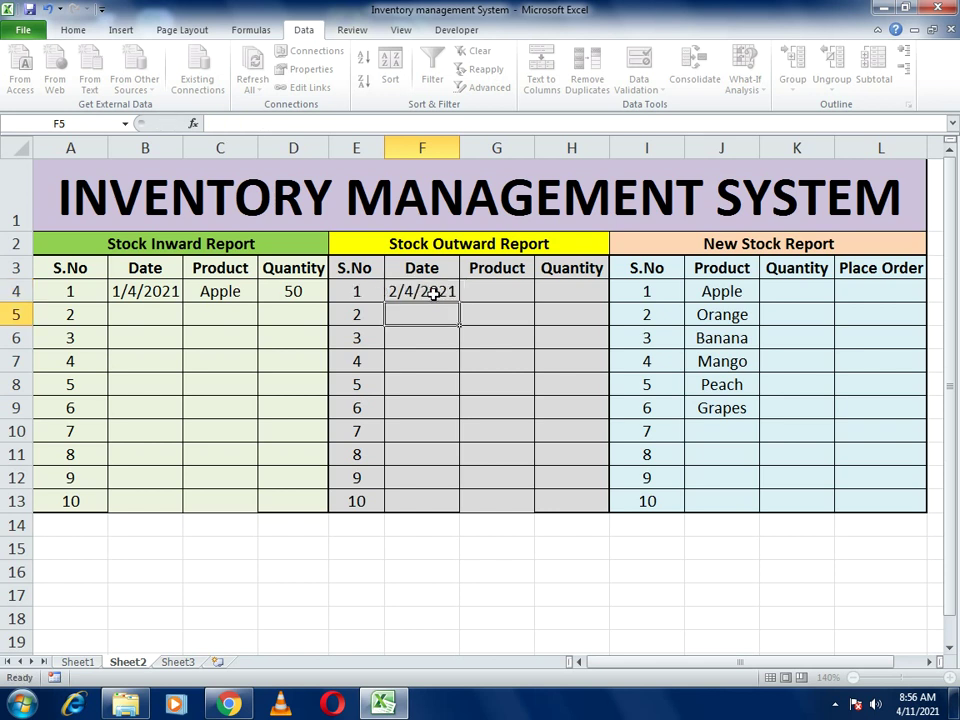
# Step: Choose Apple as the product in G4 of the Stock Outward Report and enter quantity 40 in H4
pyautogui.press('Up')
pyautogui.press('Right')
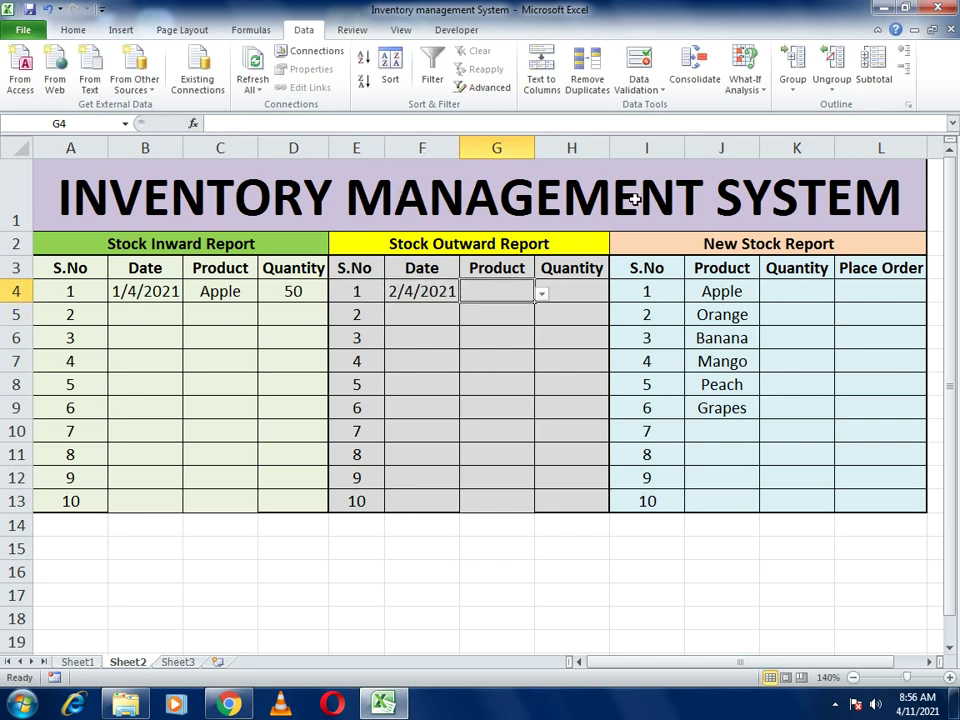
pyautogui.click(541, 293)
pyautogui.click(478, 311)
pyautogui.click(568, 292)
pyautogui.write('40')
pyautogui.press('Return')
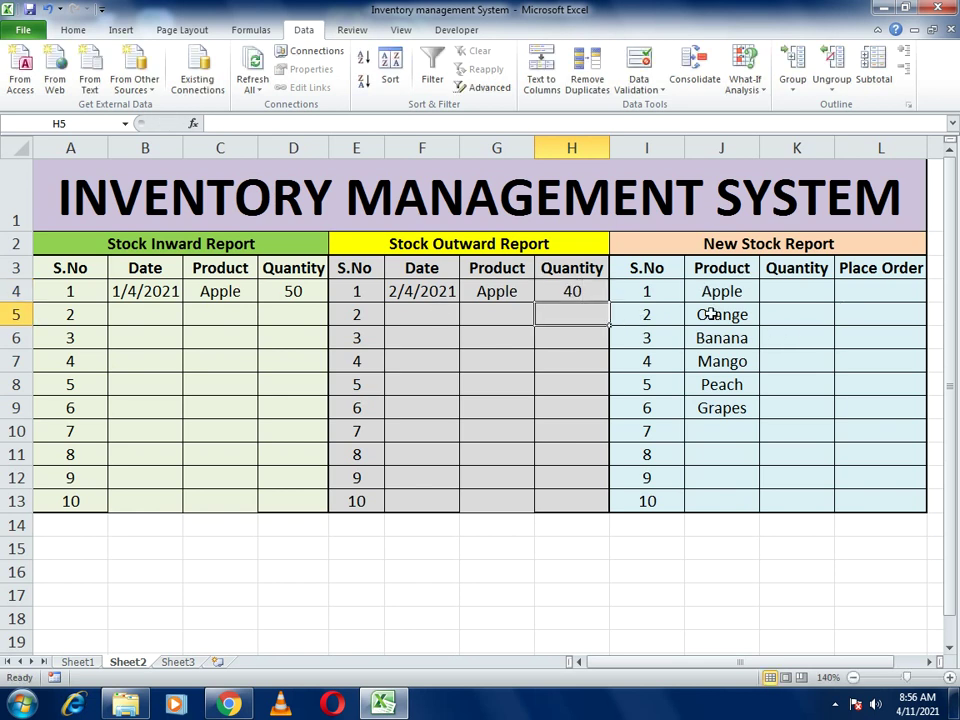
# Step: Start a SUMIF formula in cell K4 with the inward products C4:C13 as its range
pyautogui.click(793, 293)
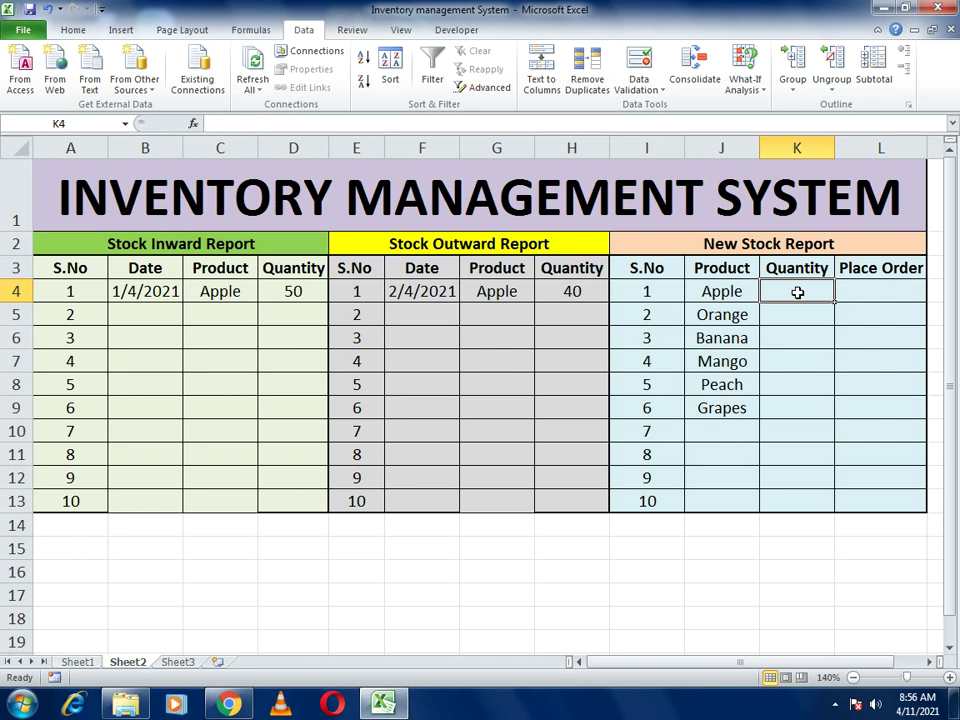
pyautogui.write('=sumif')
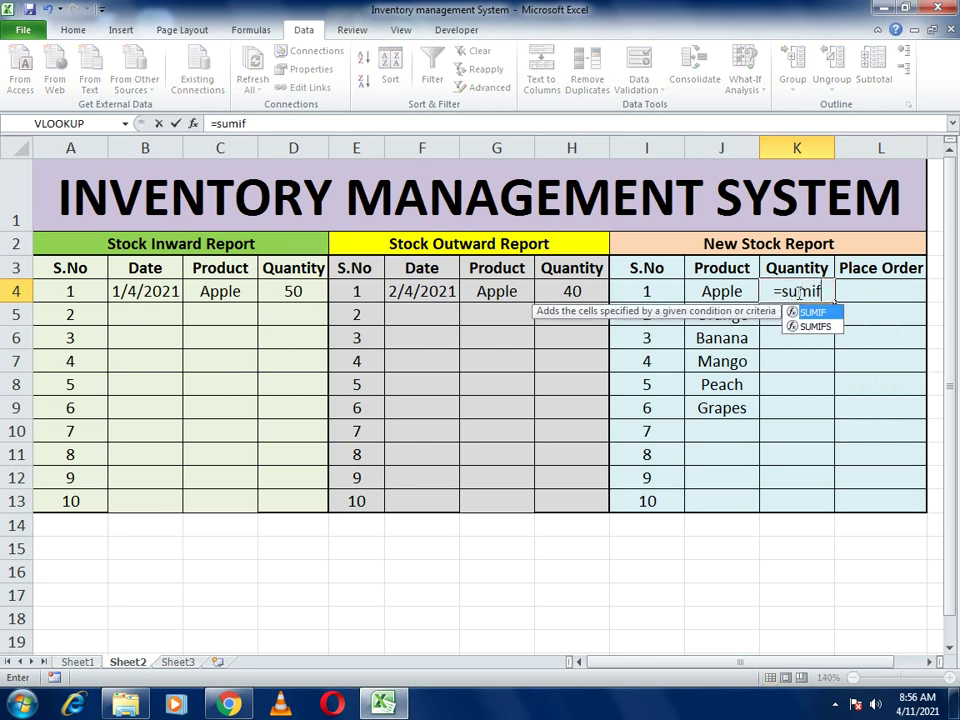
pyautogui.write('(')
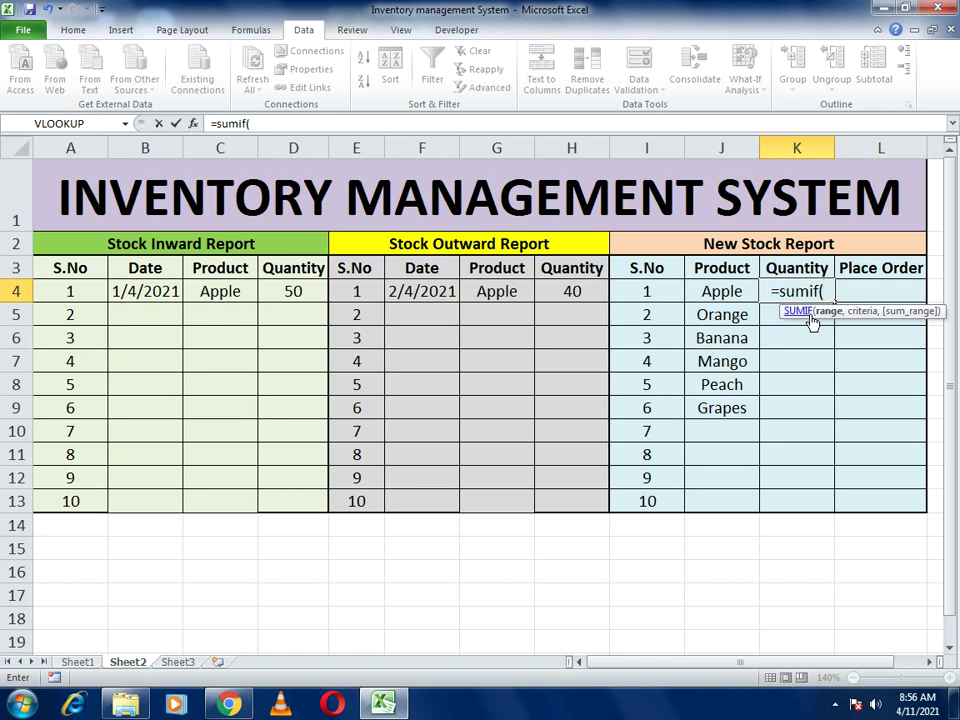
pyautogui.moveTo(212, 291); pyautogui.dragTo(216, 498)
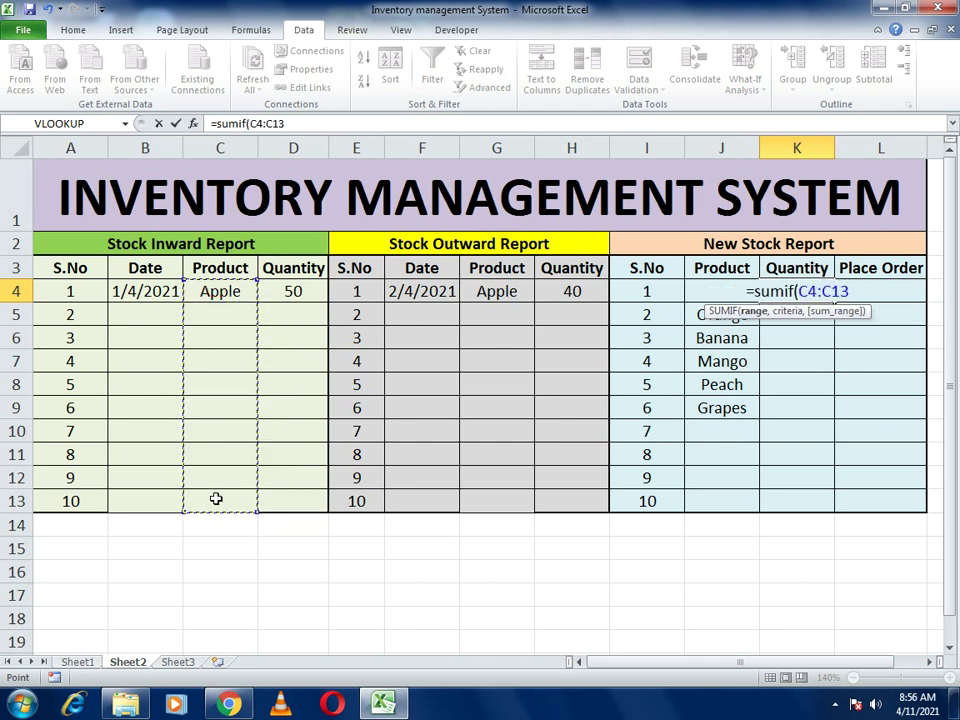
pyautogui.write(',')
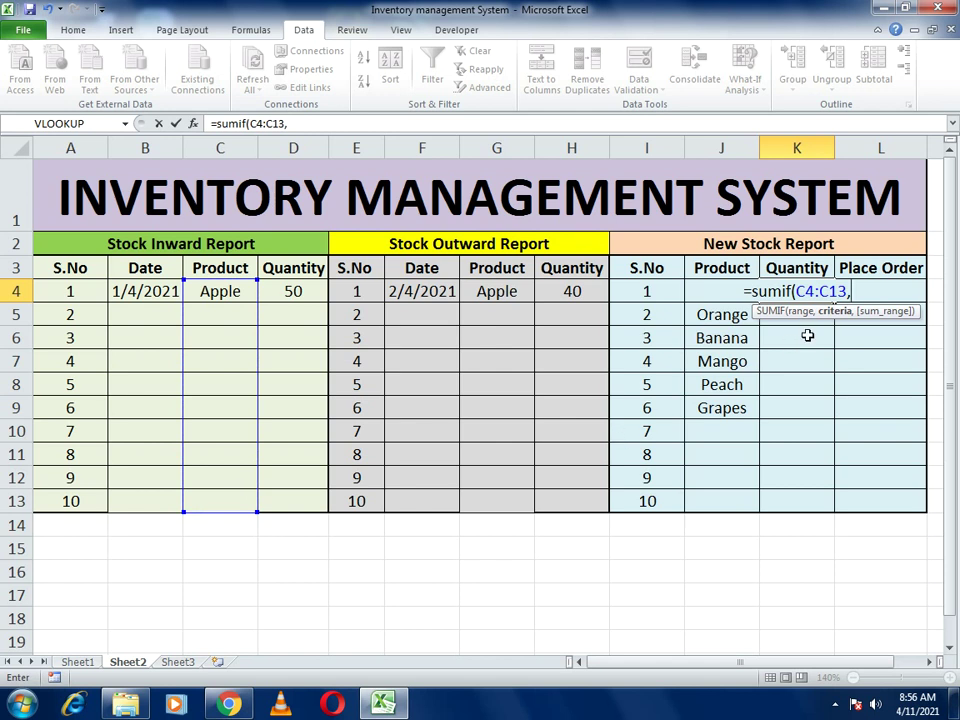
# Step: Make the SUMIF product range in K4 absolute as $C$4:$C$13
pyautogui.click(252, 123)
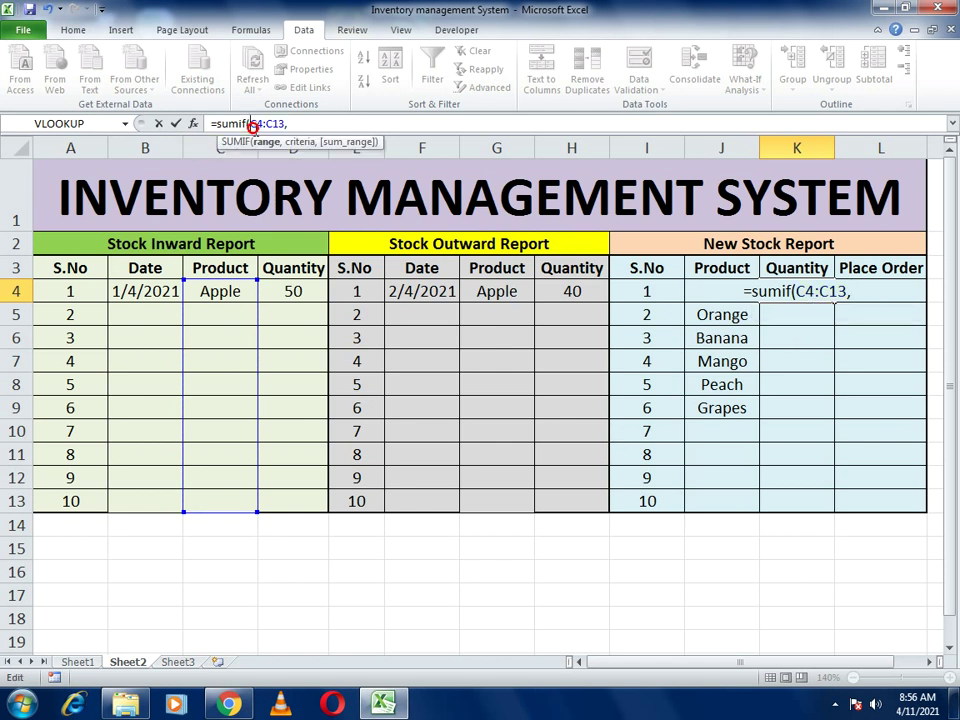
pyautogui.write('$')
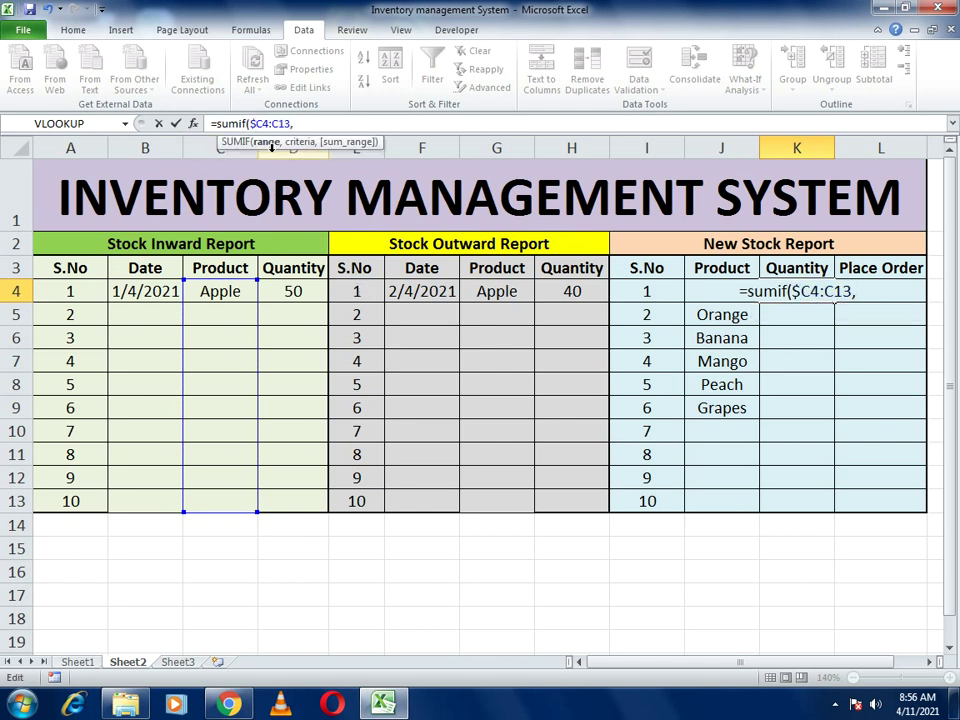
pyautogui.press('Right')
pyautogui.write('$')
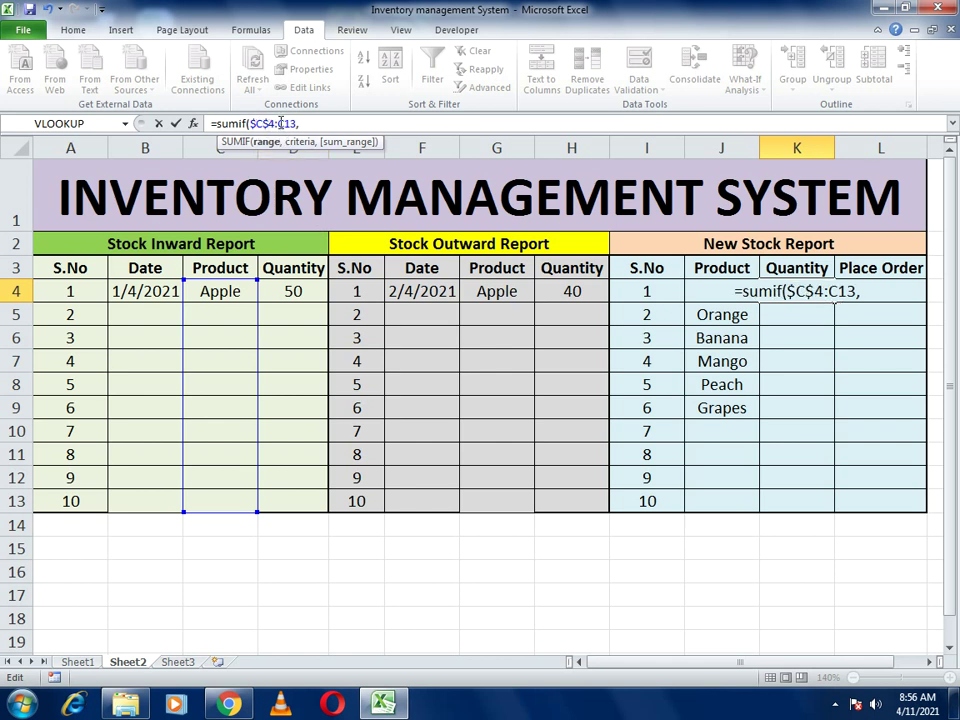
pyautogui.click(276, 123)
pyautogui.write('$')
pyautogui.click(290, 123)
pyautogui.write('$')
# Step: Add J4 as the SUMIF criteria and the inward quantities D4:D13 as the sum range, and close the function
pyautogui.click(318, 122)
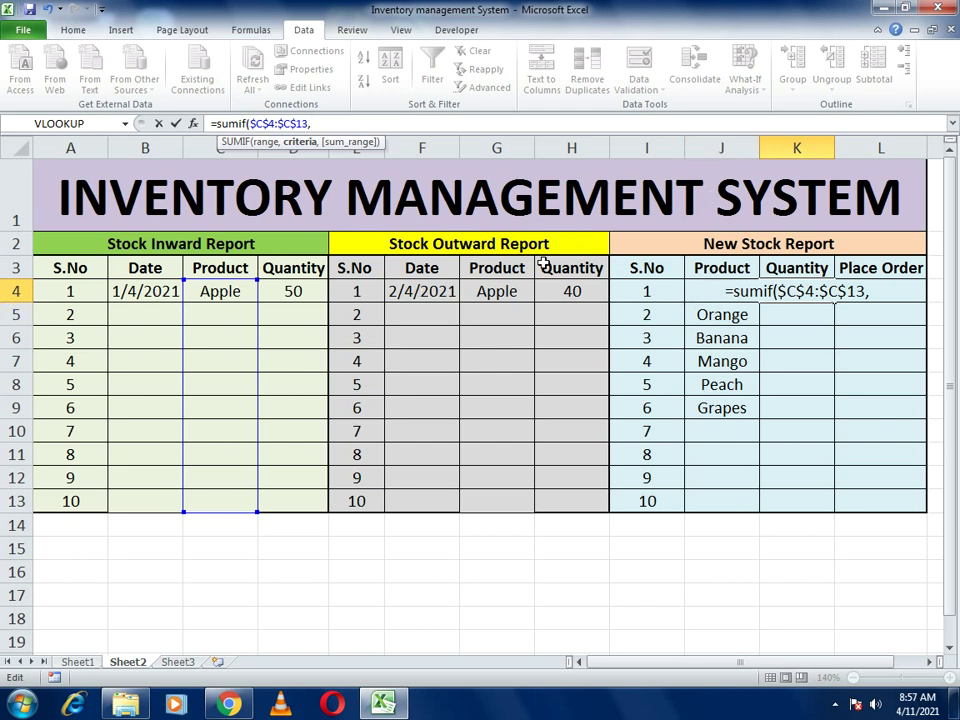
pyautogui.write('j4')
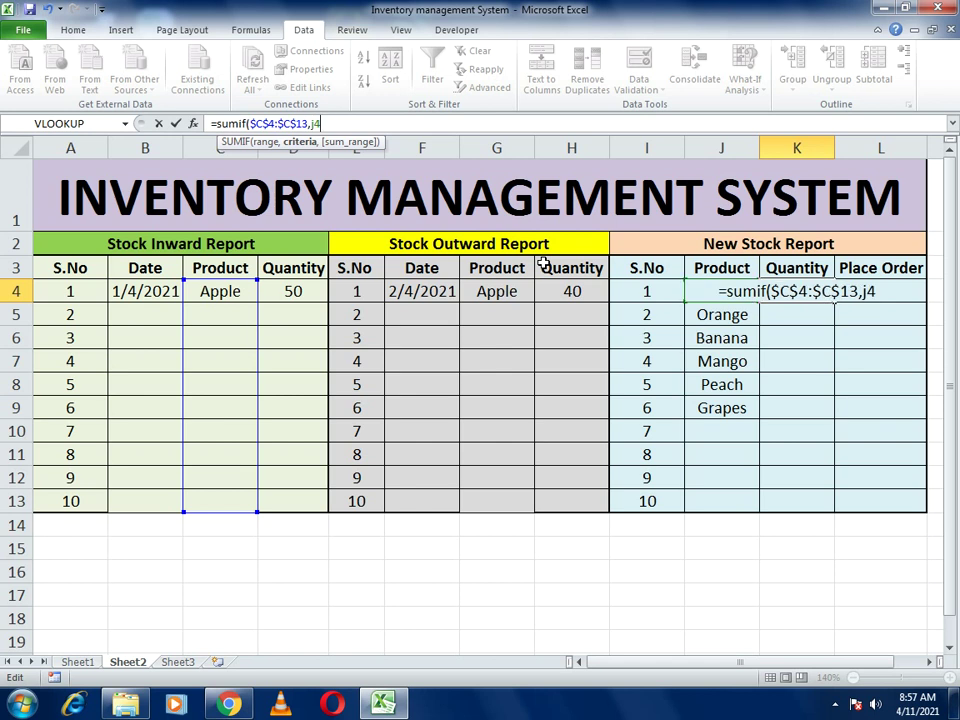
pyautogui.write(',')
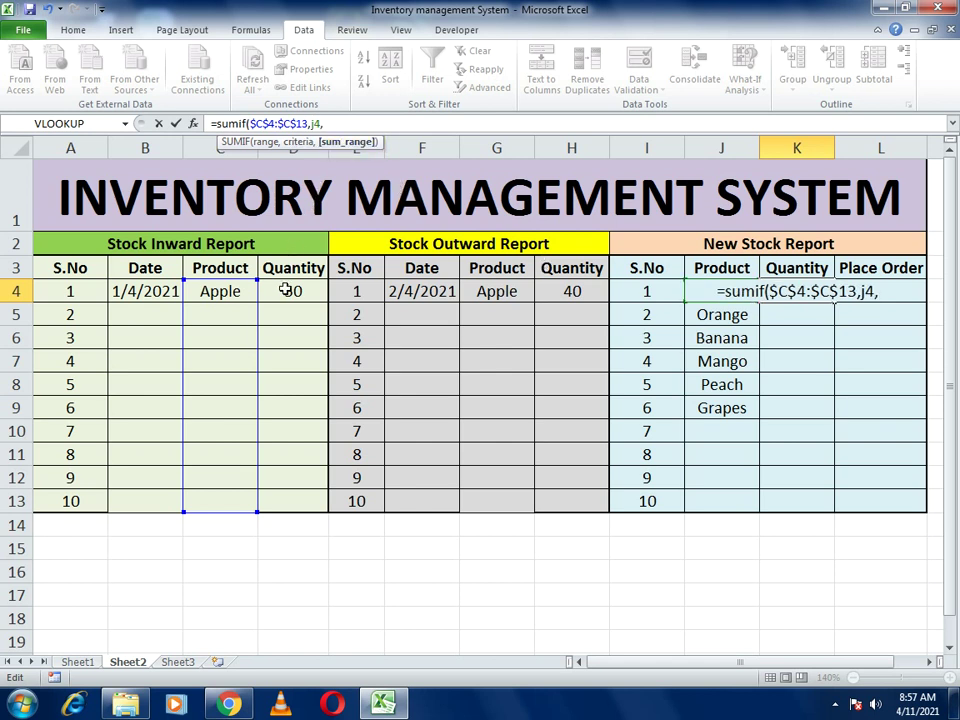
pyautogui.moveTo(288, 290); pyautogui.dragTo(274, 497)
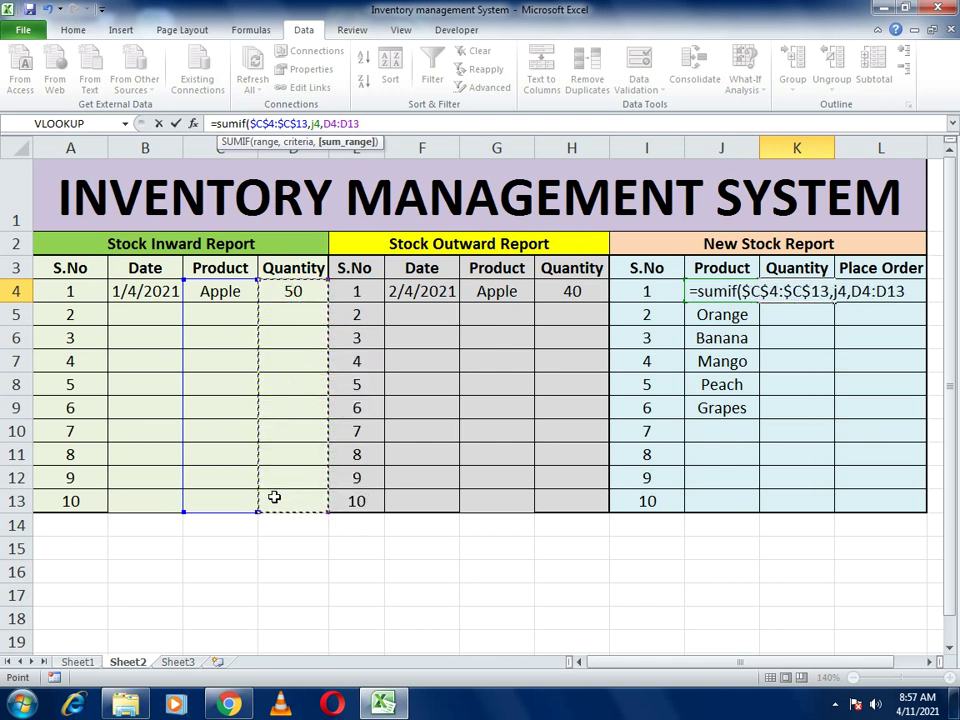
pyautogui.write(')')
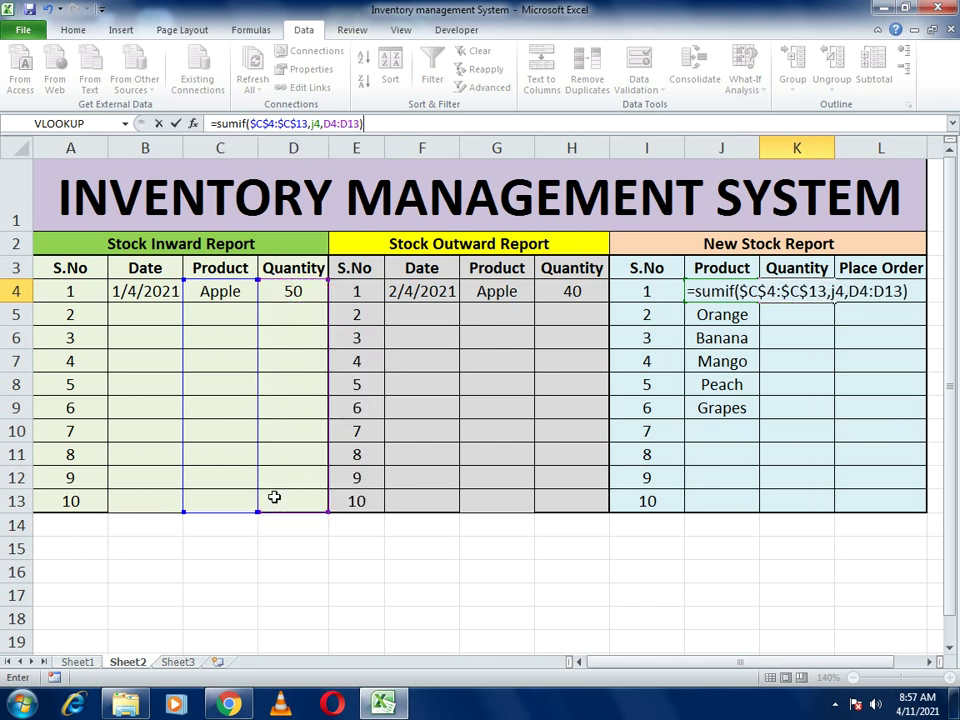
# Step: Make the SUMIF sum range in K4 absolute as $D$4:$D$13
pyautogui.click(324, 123)
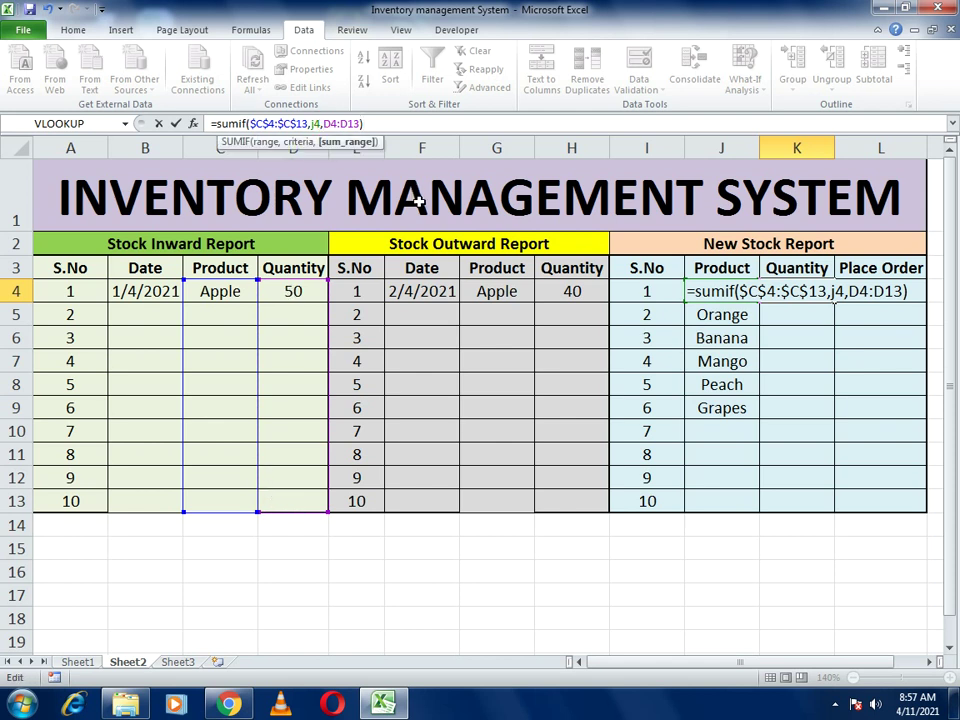
pyautogui.write('$')
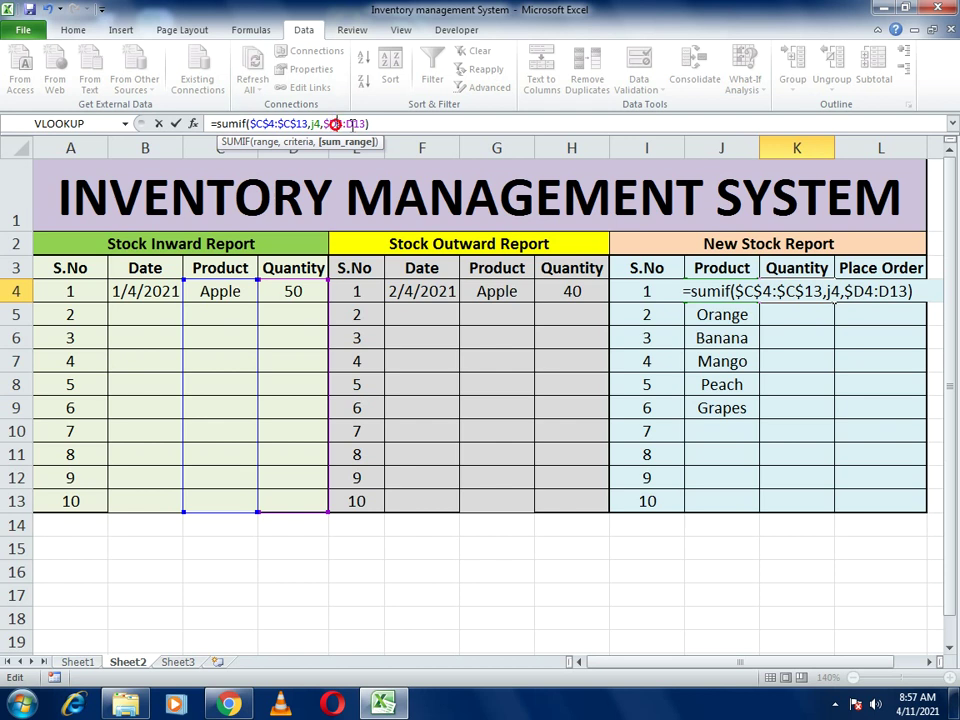
pyautogui.click(335, 123)
pyautogui.write('$')
pyautogui.click(345, 124)
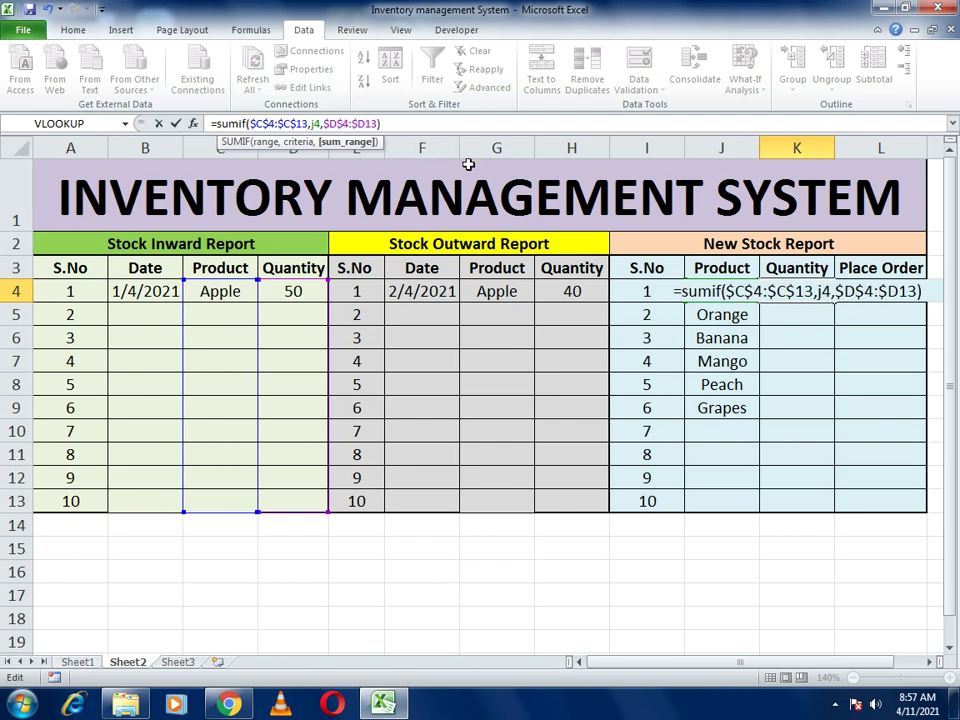
pyautogui.write('$')
# Step: Extend the K4 formula by subtracting a second SUMIF with the outward products G4:G13 as its range
pyautogui.click(404, 123)
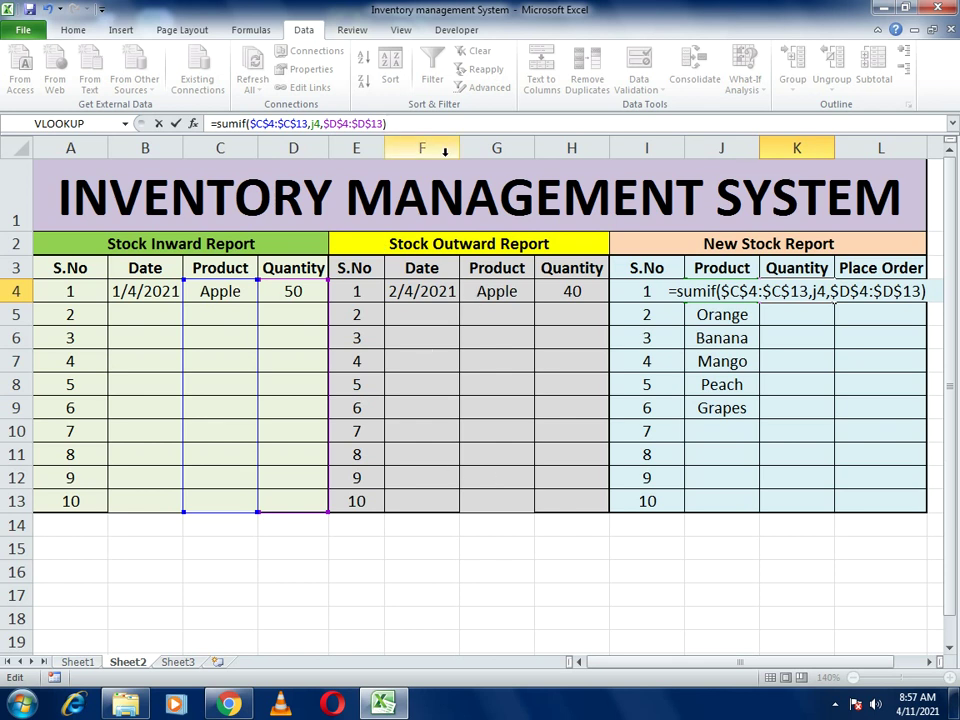
pyautogui.write('-')
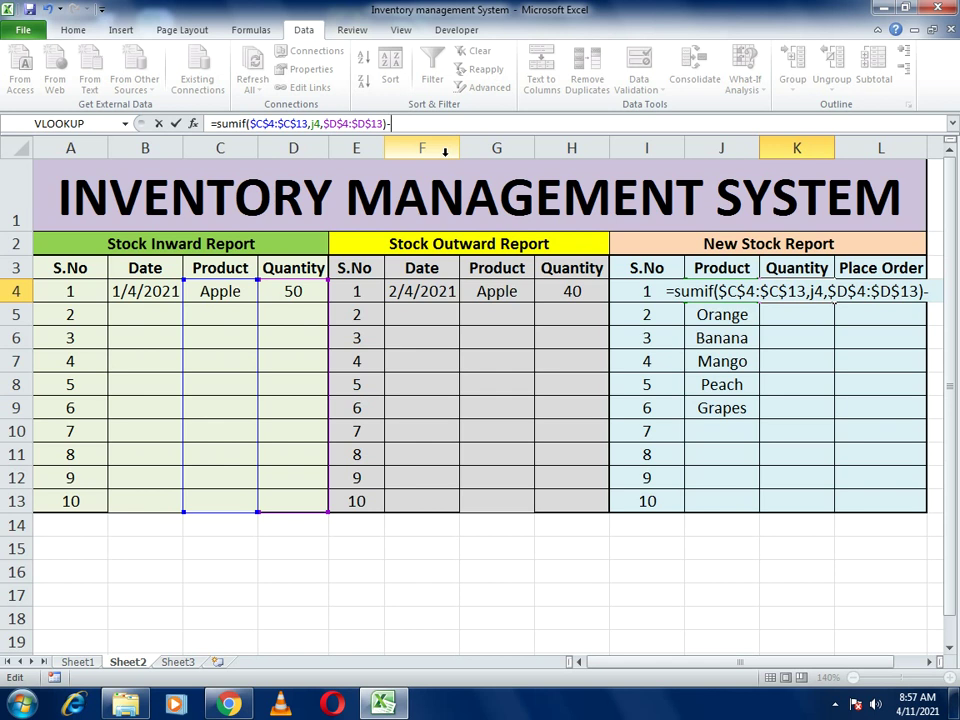
pyautogui.write('sumif')
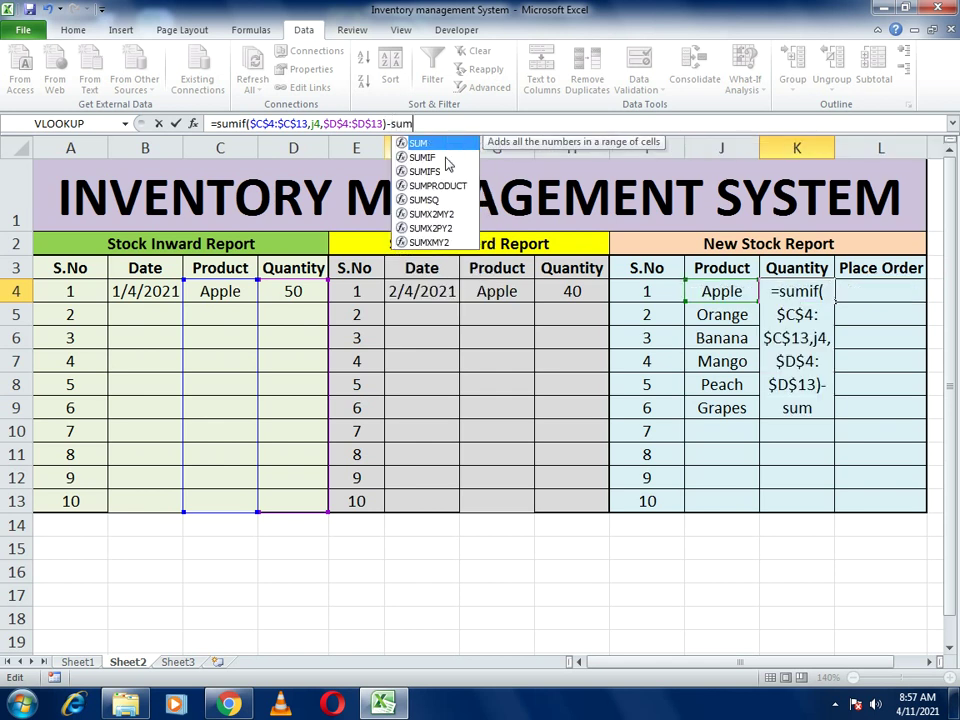
pyautogui.write('(')
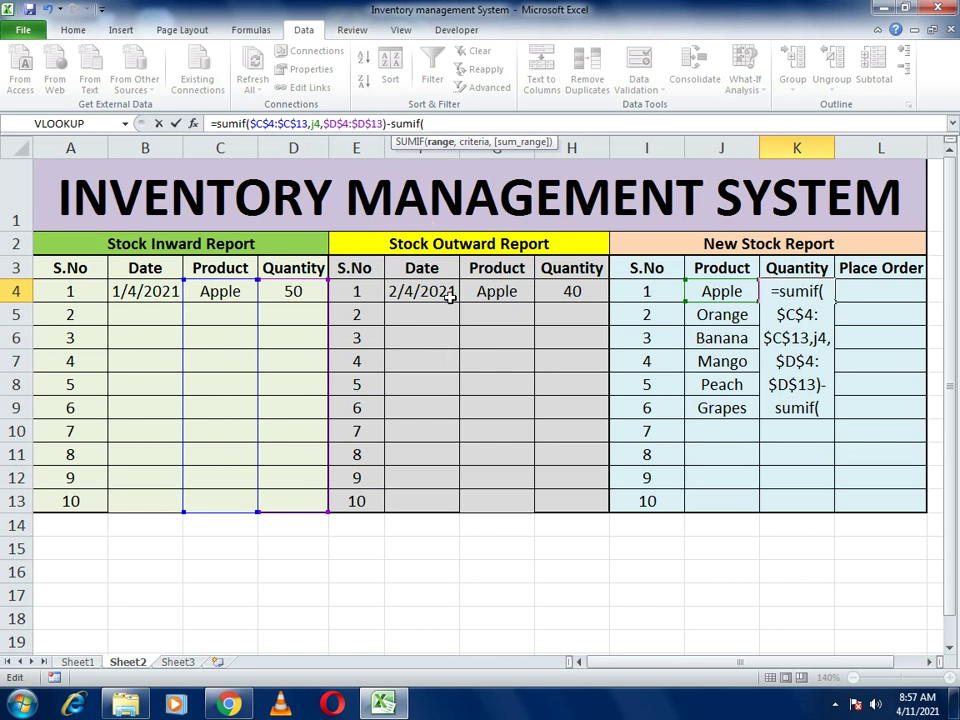
pyautogui.moveTo(481, 292); pyautogui.dragTo(486, 499)
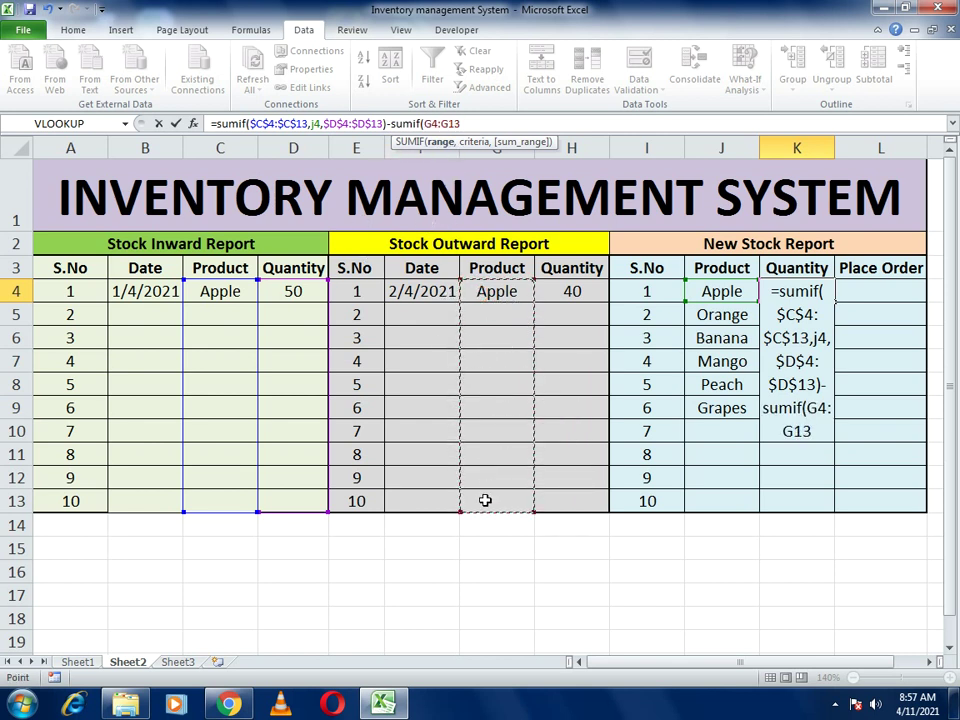
pyautogui.write(',')
# Step: Make the second SUMIF's product range in K4 absolute as $G$4:$G$13
pyautogui.click(423, 124)
pyautogui.write('$')
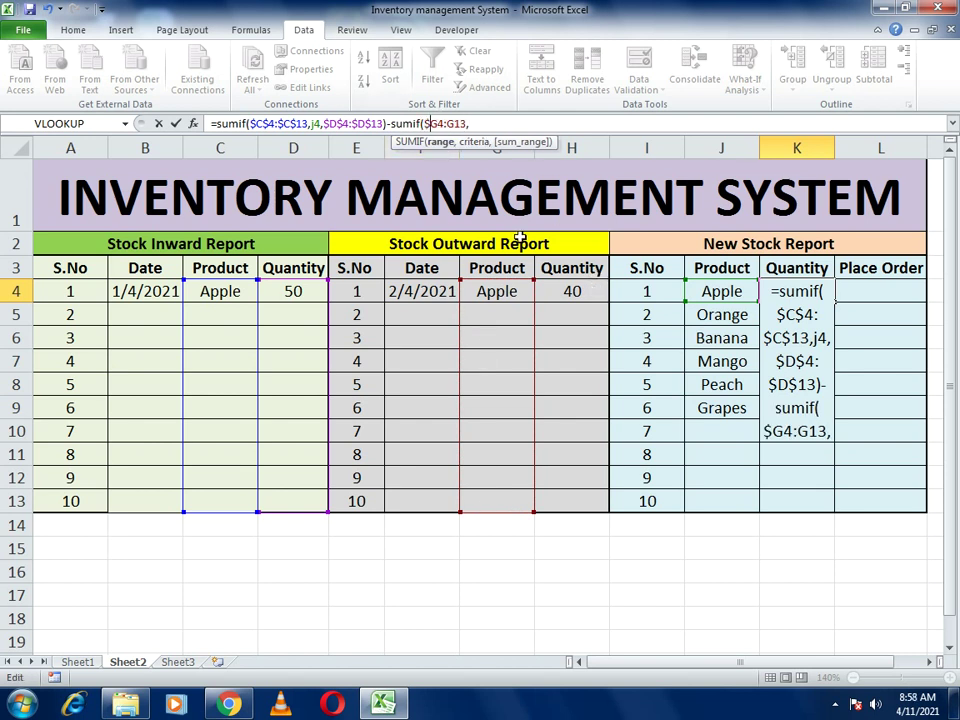
pyautogui.write('$')
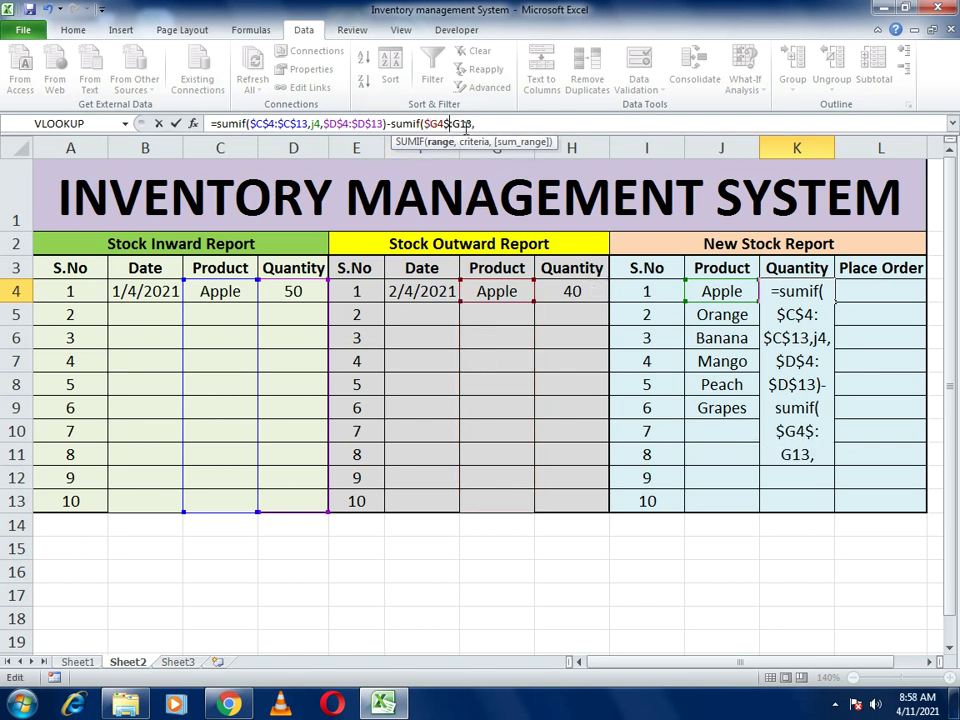
pyautogui.press('BackSpace')
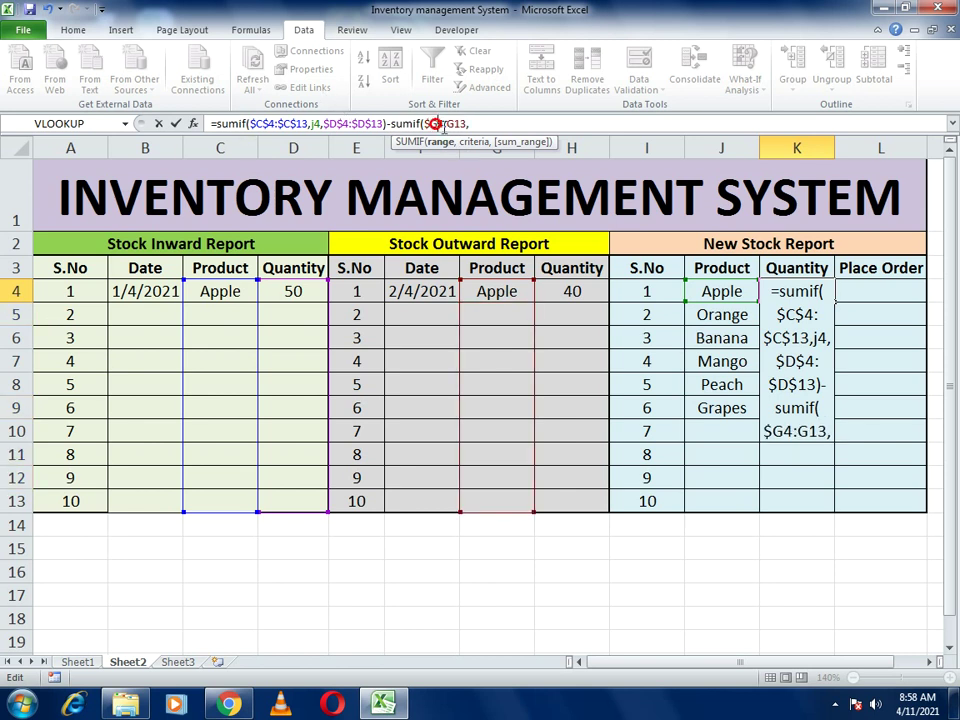
pyautogui.press('Left')
pyautogui.write('$')
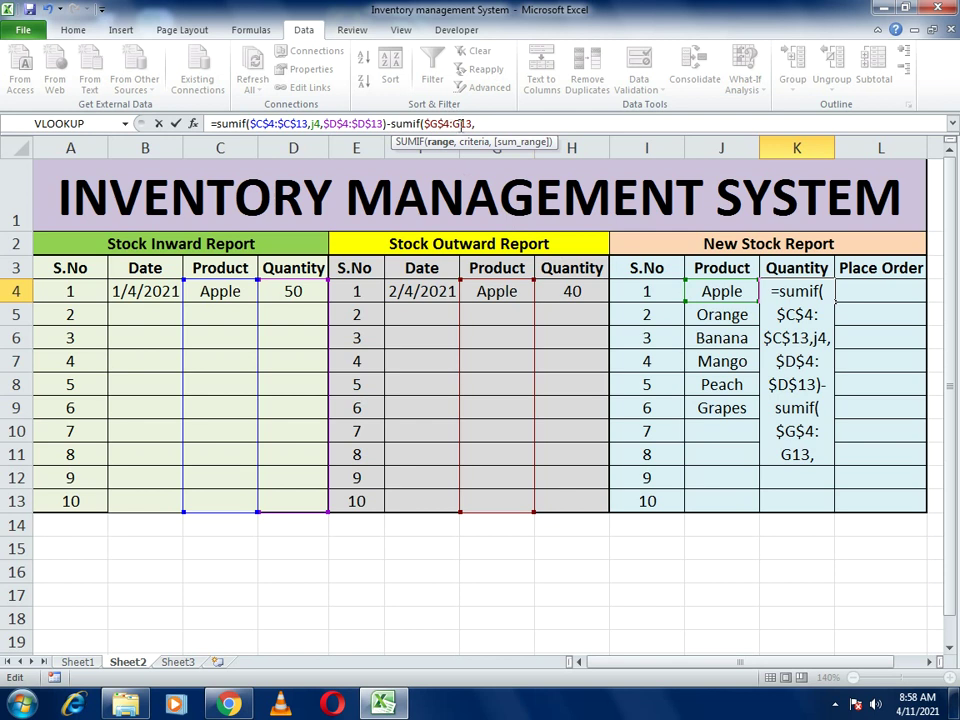
pyautogui.click(455, 124)
pyautogui.write('$G$')
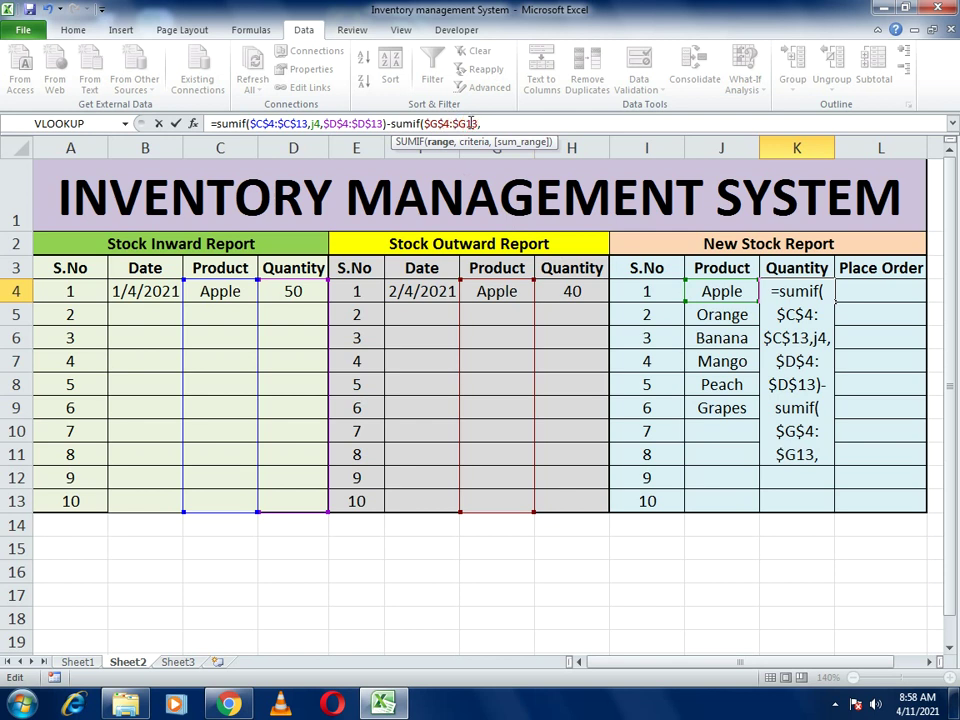
pyautogui.press('Right')
pyautogui.write('$')
# Step: Add J4 as the second SUMIF's criteria and the outward quantities H4:H13 as its sum range, and close the function
pyautogui.click(513, 128)
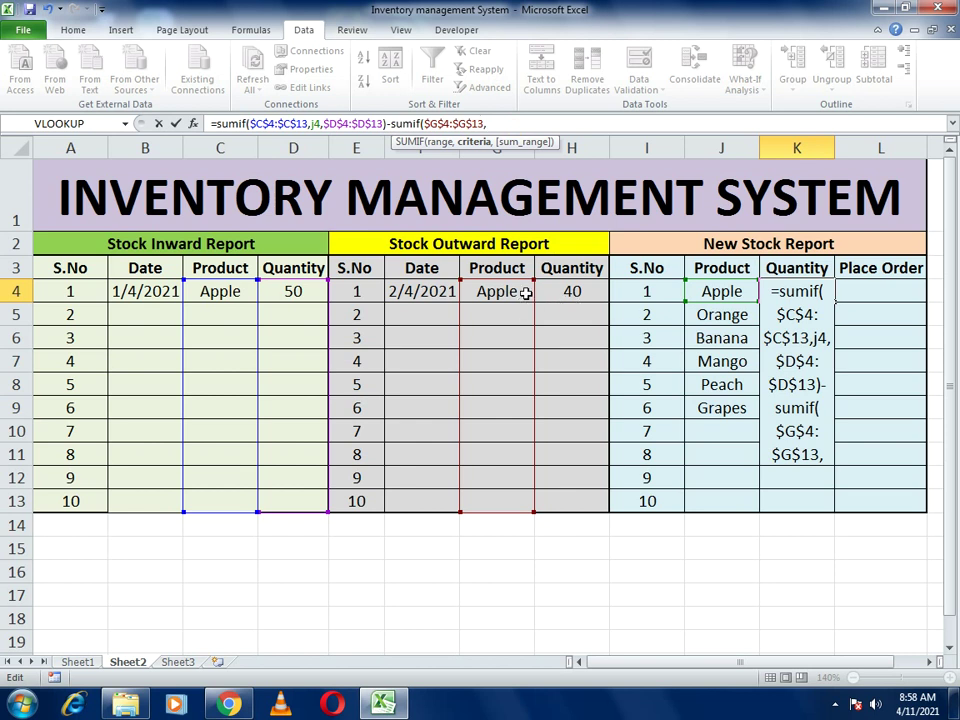
pyautogui.click(733, 291)
pyautogui.write(',')
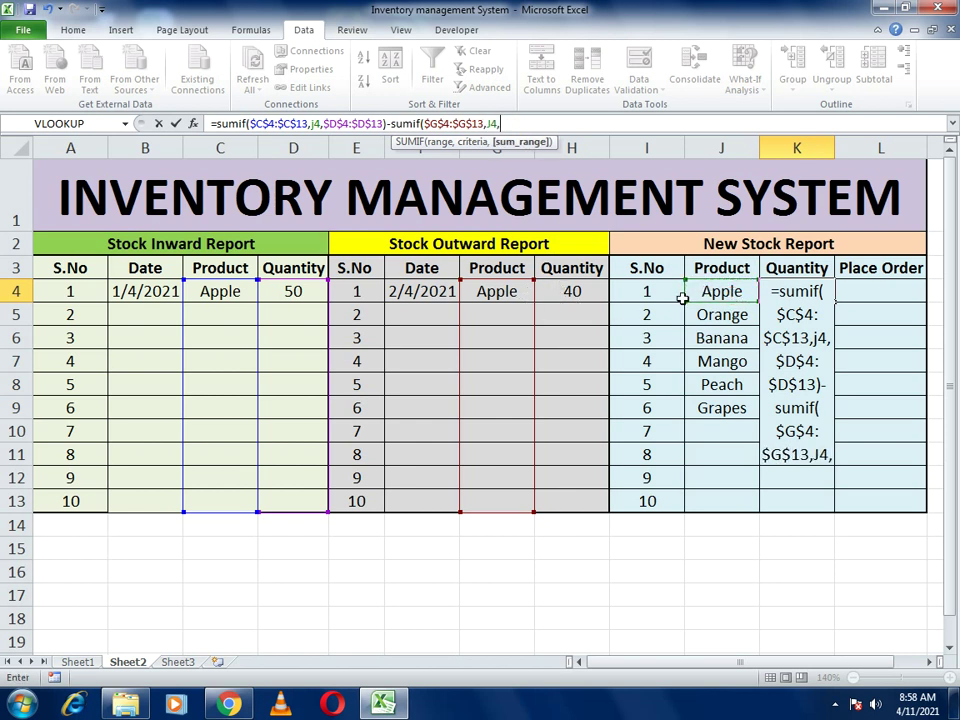
pyautogui.moveTo(557, 288); pyautogui.dragTo(557, 489)
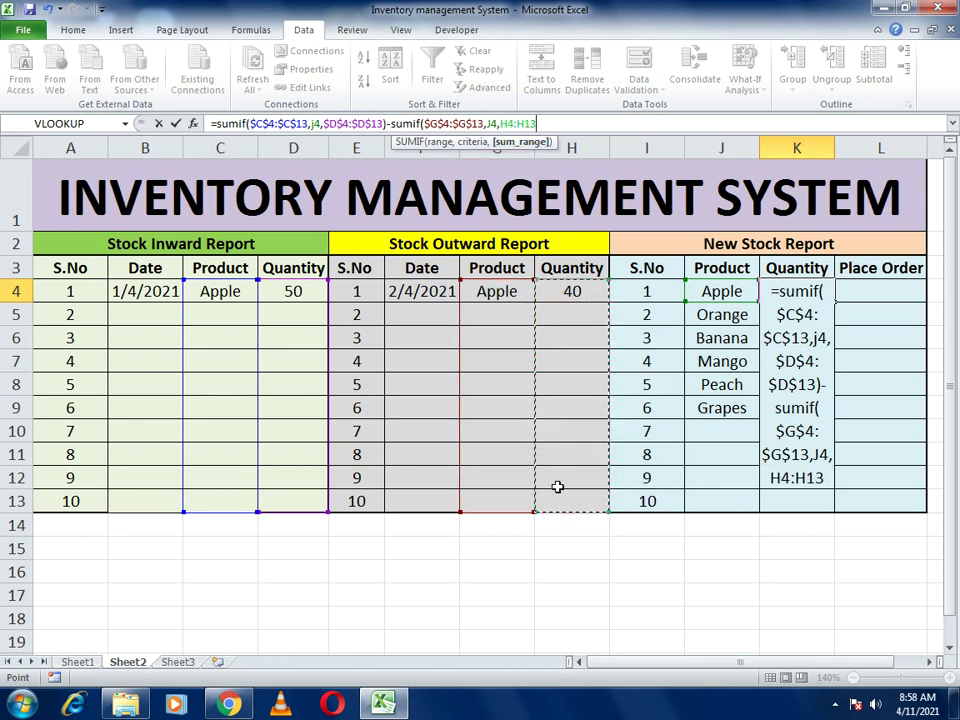
pyautogui.write(')')
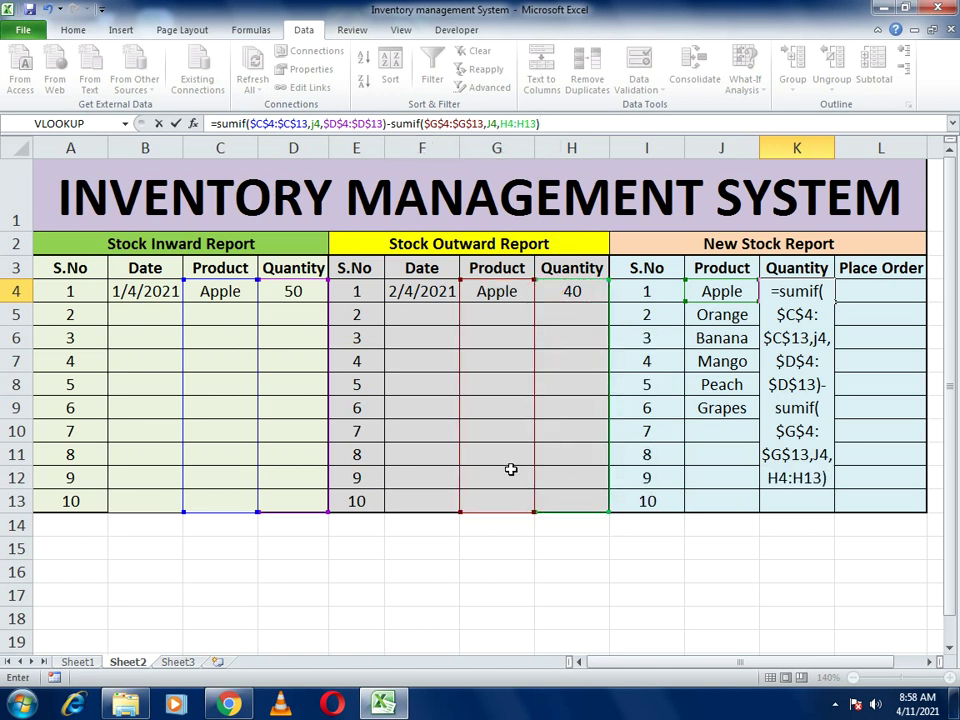
# Step: Make the second SUMIF's sum range in K4 absolute as $H$4:$H$13
pyautogui.click(503, 124)
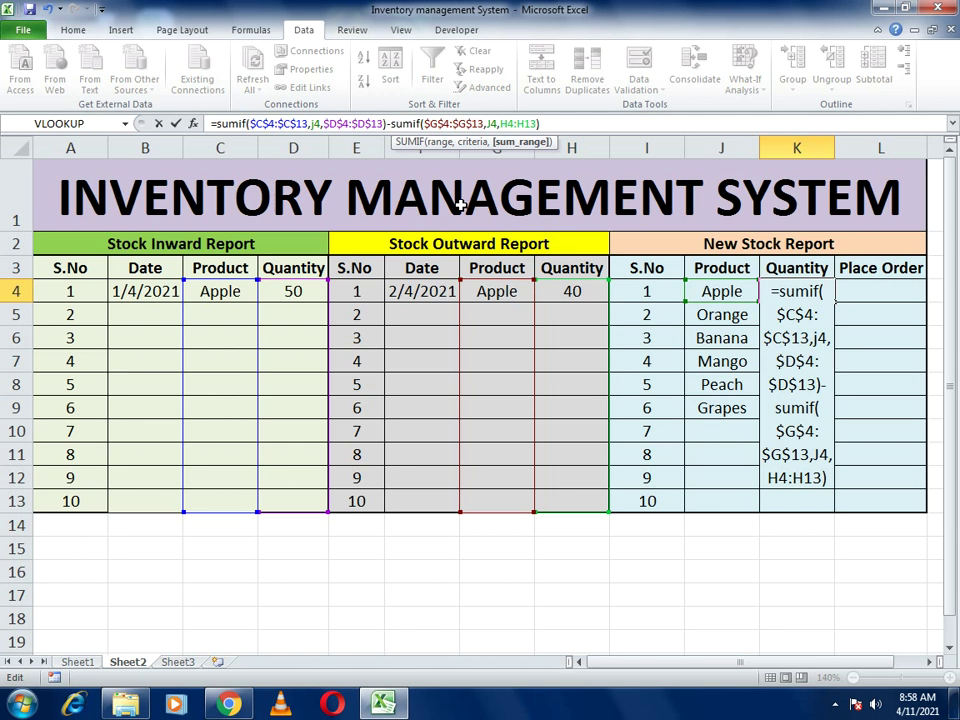
pyautogui.write('$')
pyautogui.click(512, 123)
pyautogui.write('$H$')
pyautogui.click(530, 123)
pyautogui.write('$H$')
pyautogui.click(541, 123)
pyautogui.write('$H$')
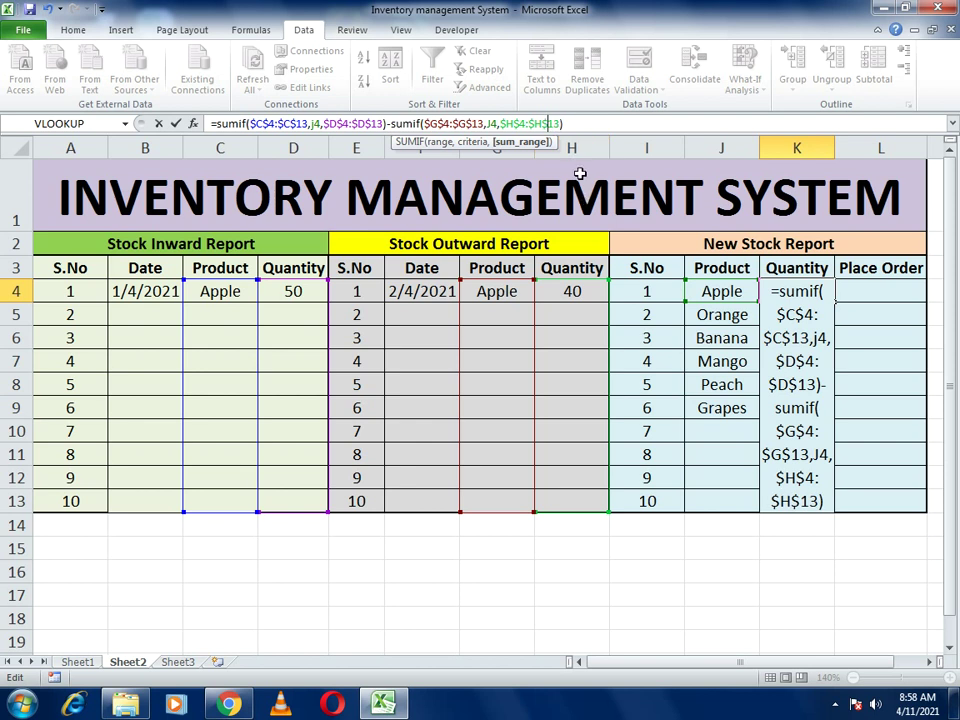
# Step: Commit the K4 stock formula and fill it down the New Stock Report quantities to K9
pyautogui.click(587, 122)
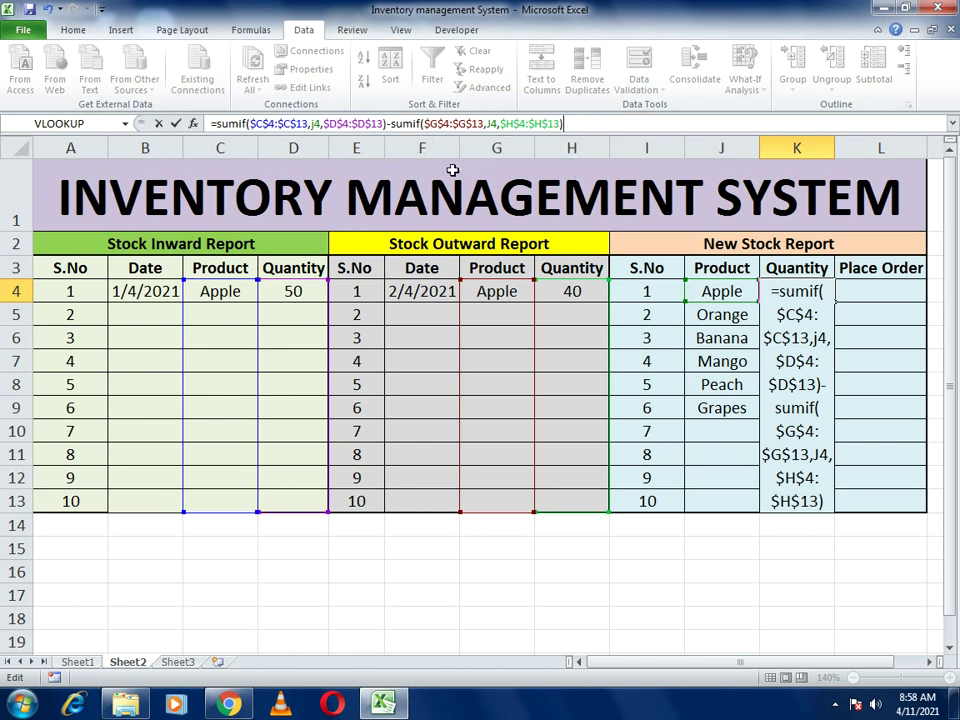
pyautogui.press('Return')
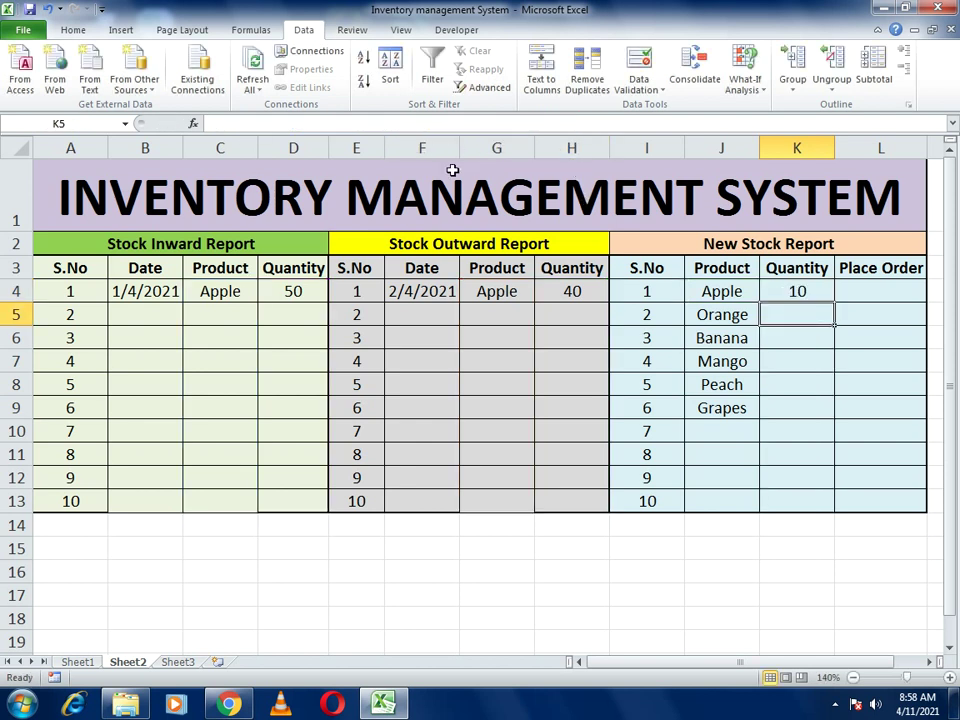
pyautogui.click(797, 292)
pyautogui.moveTo(832, 302); pyautogui.dragTo(816, 410)
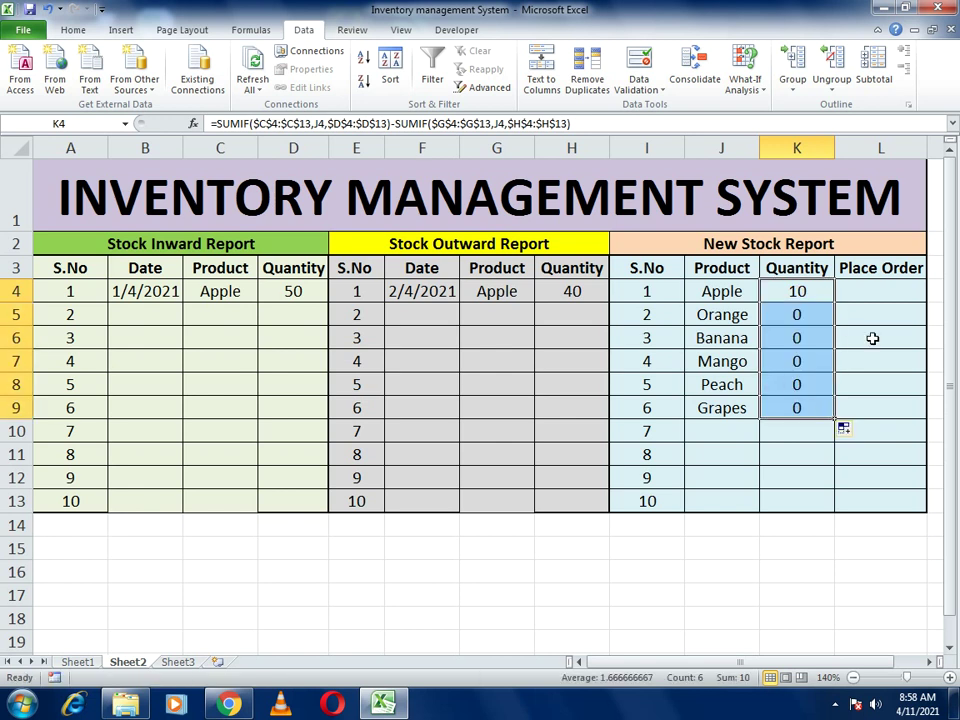
# Step: Enter =IF(K4<6,"Order Now","-") in the first Place Order cell, L4
pyautogui.click(858, 286)
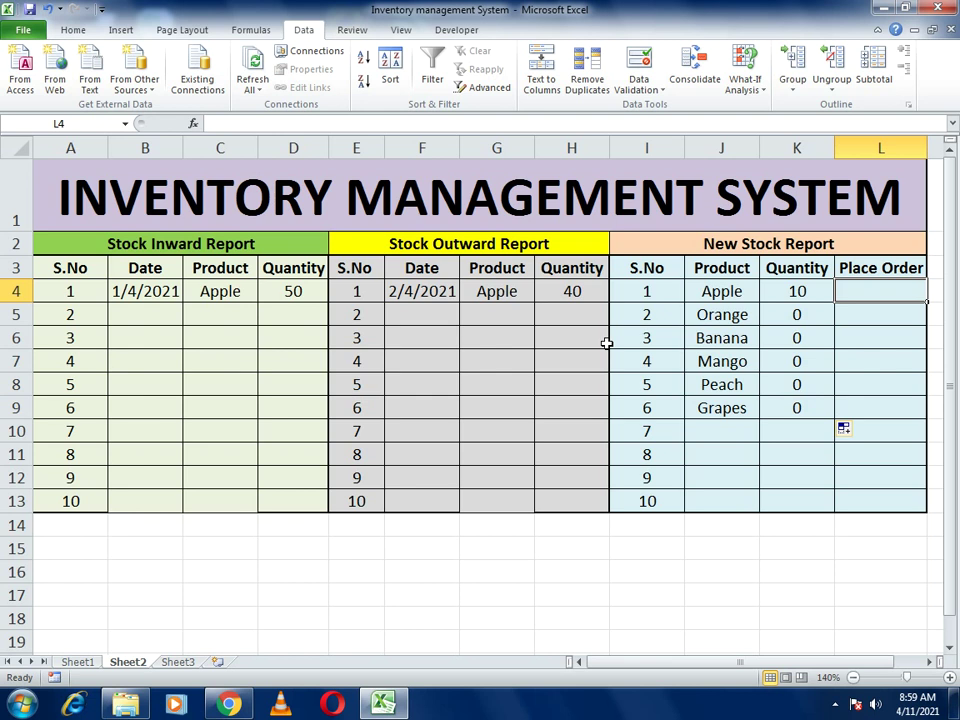
pyautogui.write('=if')
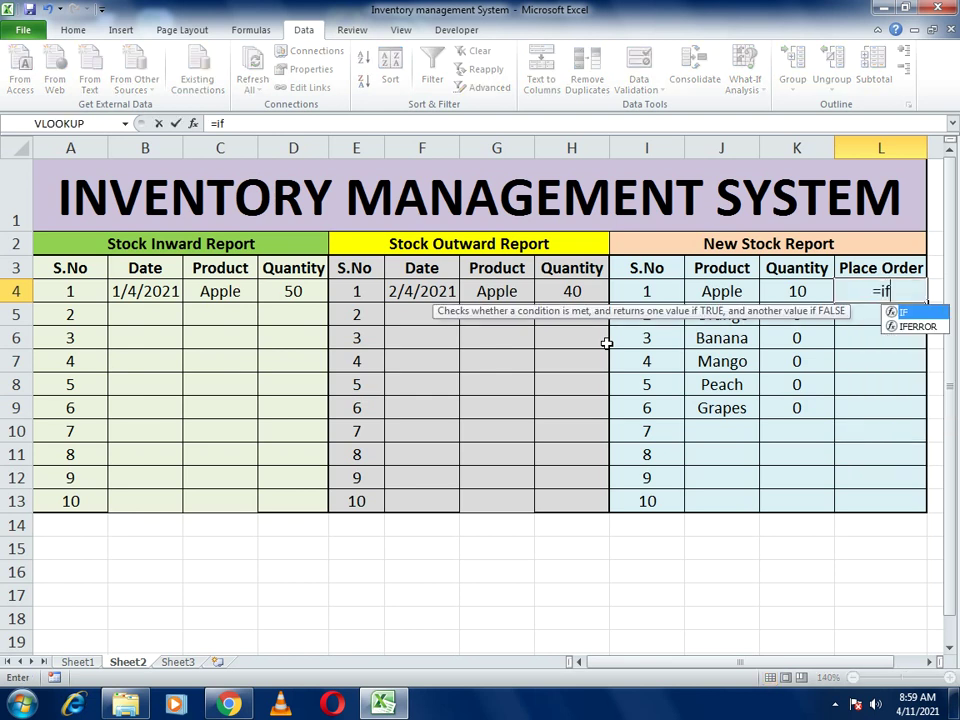
pyautogui.write('(')
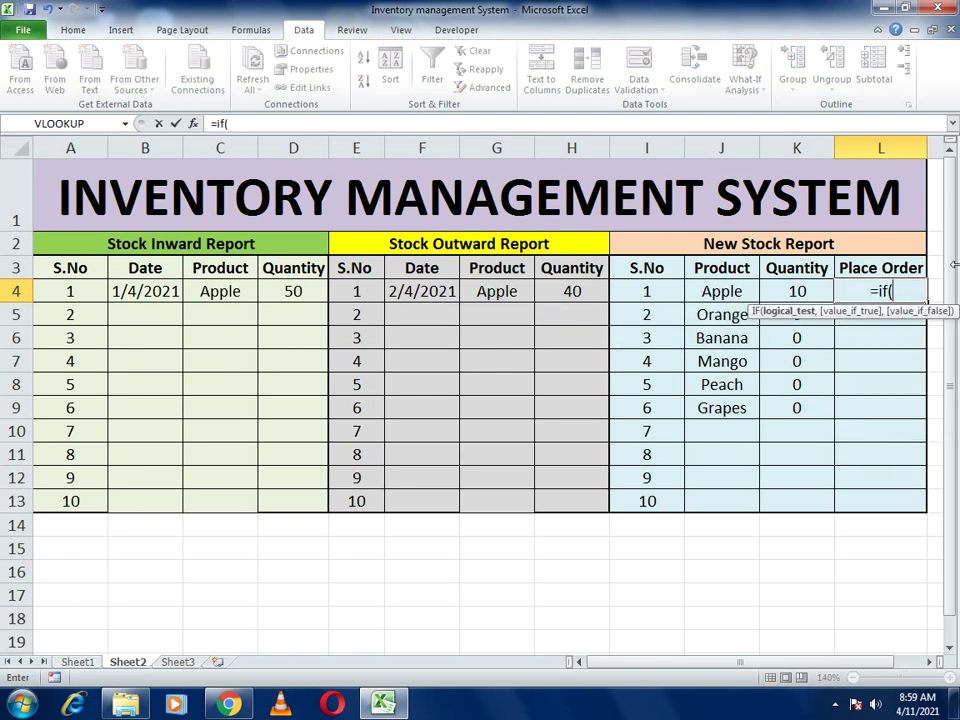
pyautogui.click(797, 290)
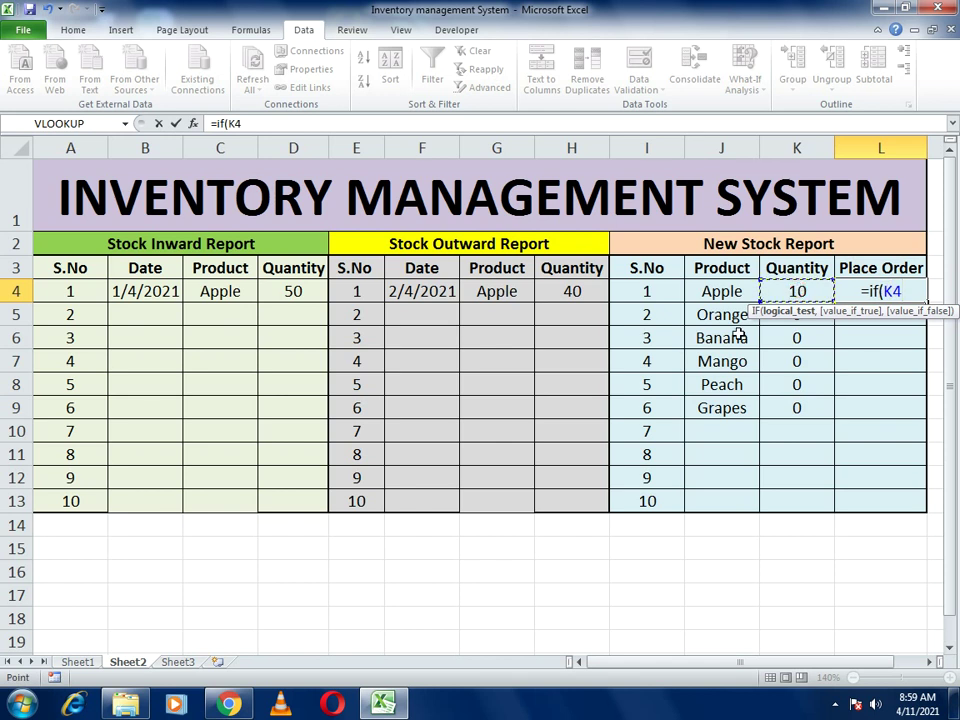
pyautogui.write('<6,')
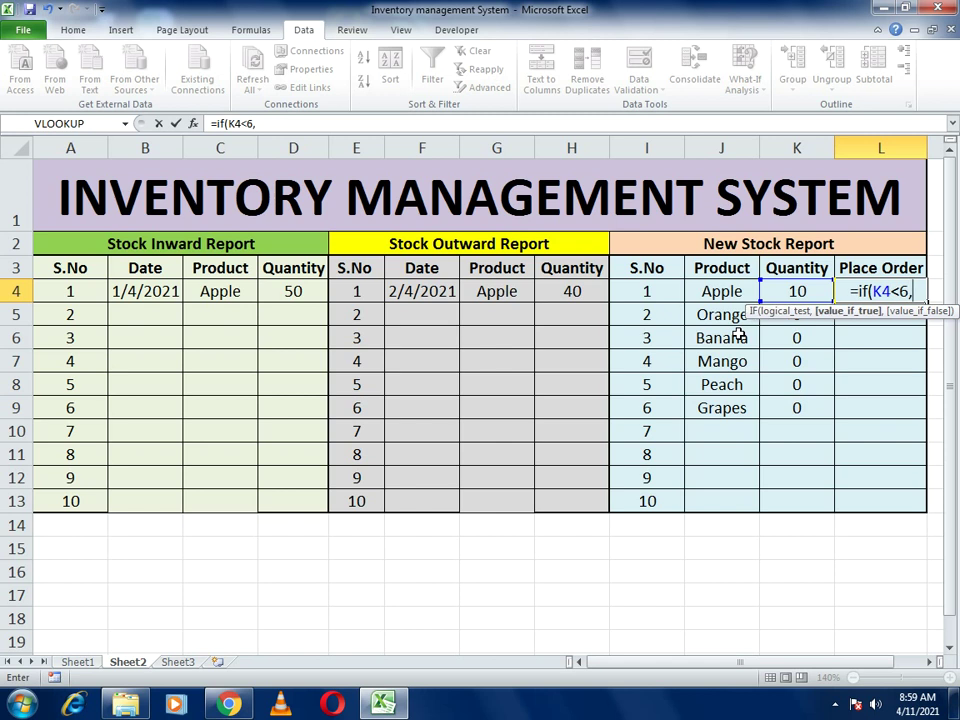
pyautogui.write('"')
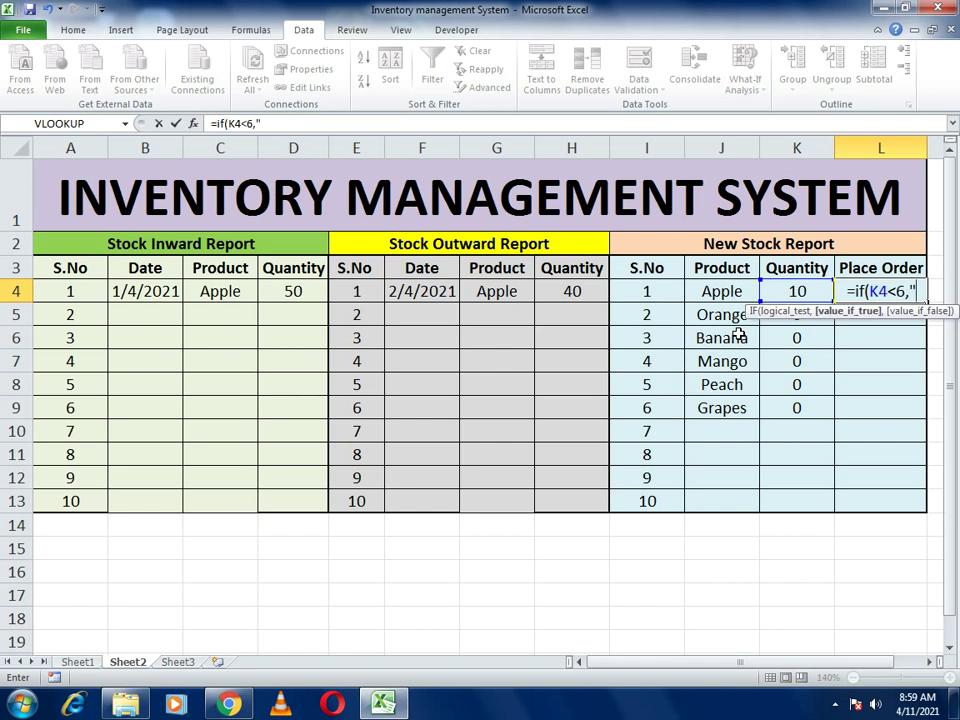
pyautogui.write('Order')
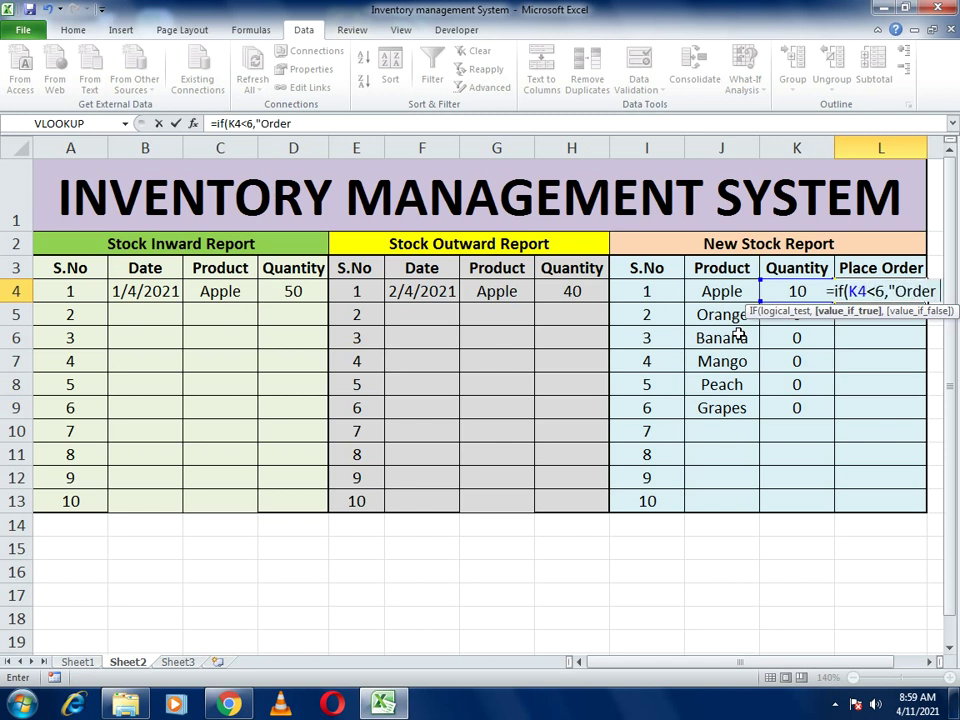
pyautogui.write(' Now"')
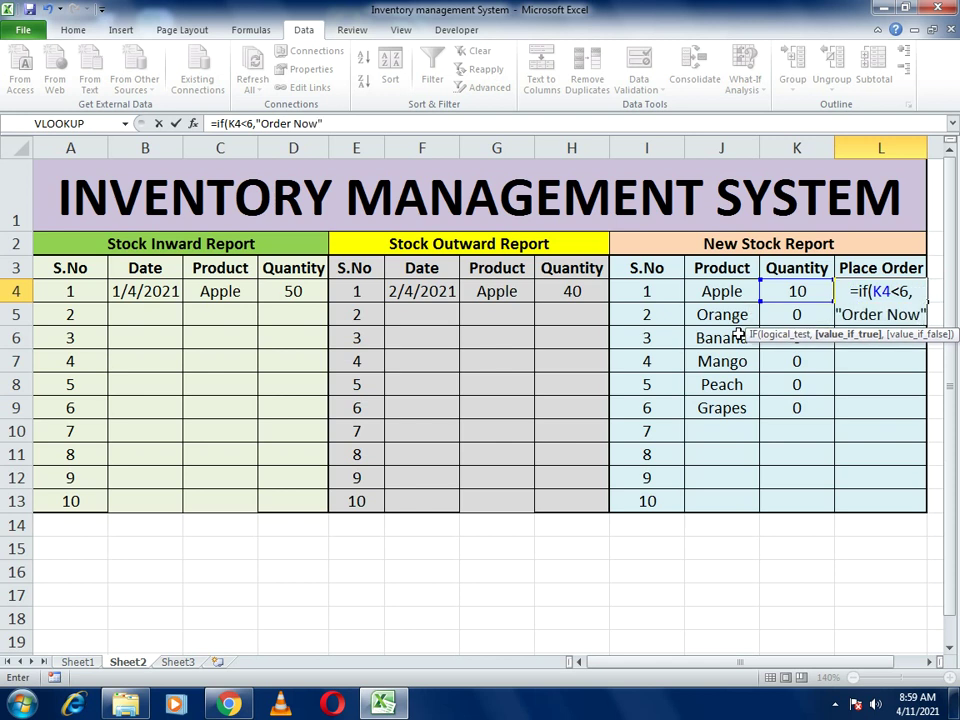
pyautogui.write(',')
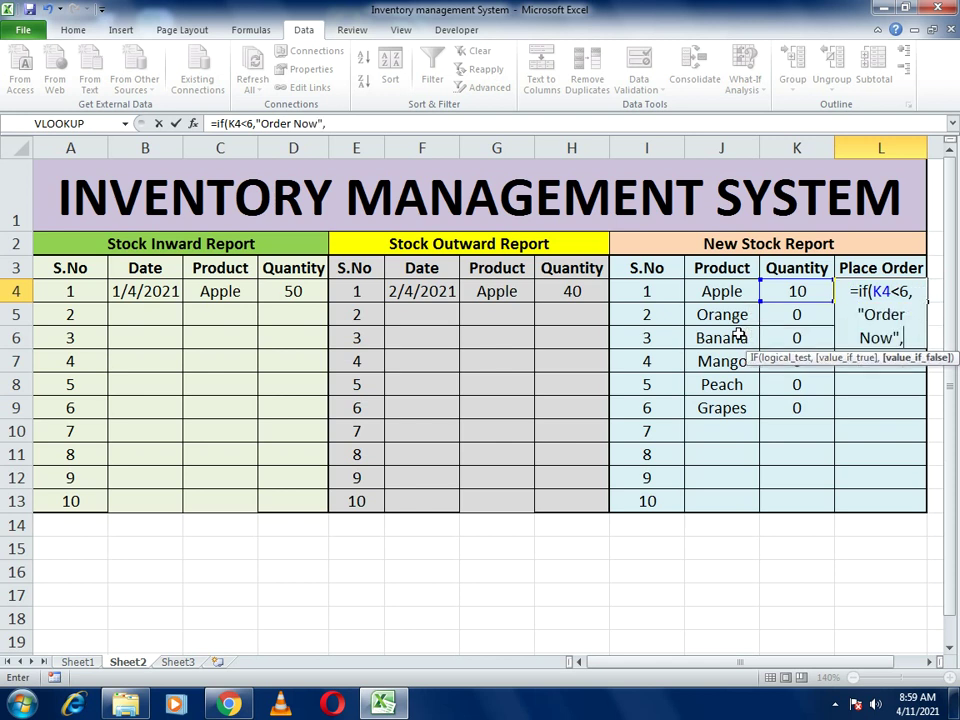
pyautogui.write('"-")')
pyautogui.press('Return')
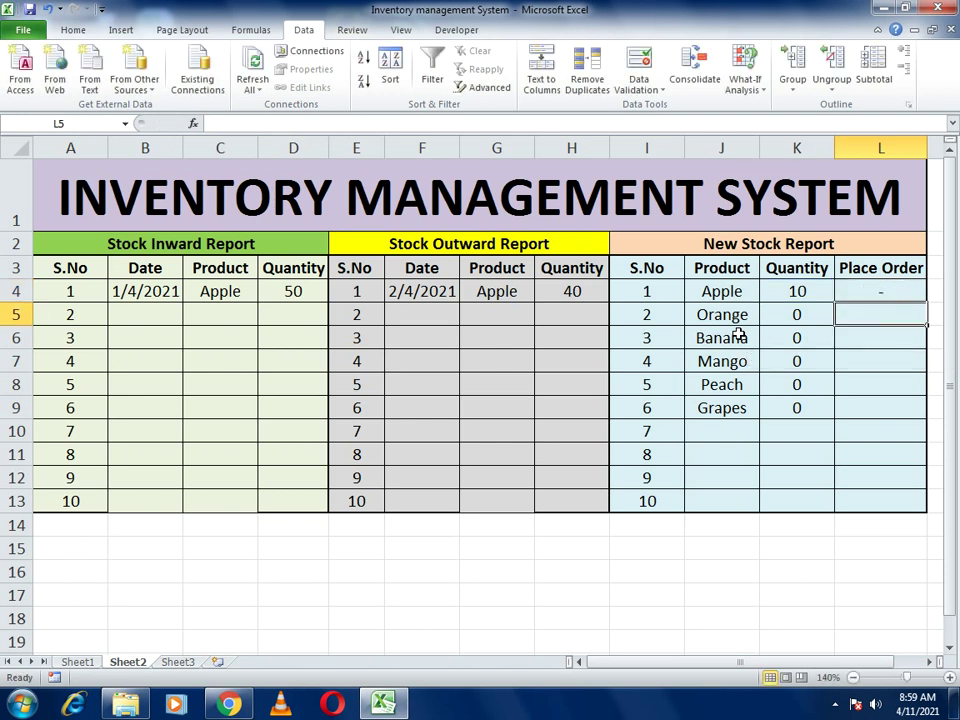
# Step: Fill the Place Order formula from L4 down to L13, and clear it from the rows without products, L10:L13
pyautogui.click(900, 290)
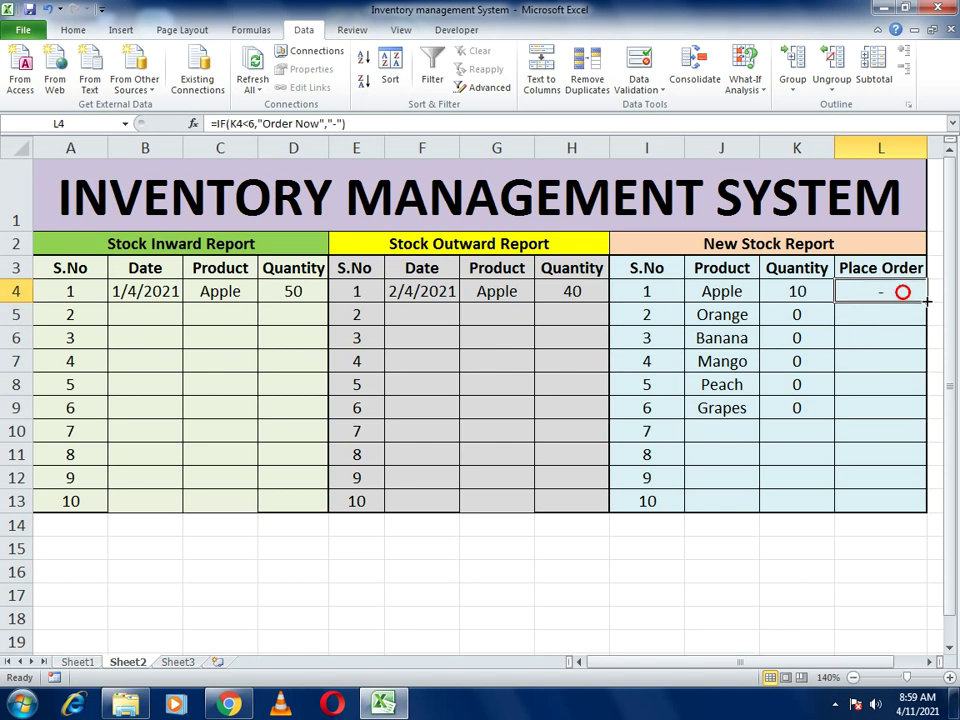
pyautogui.moveTo(928, 300); pyautogui.dragTo(919, 512)
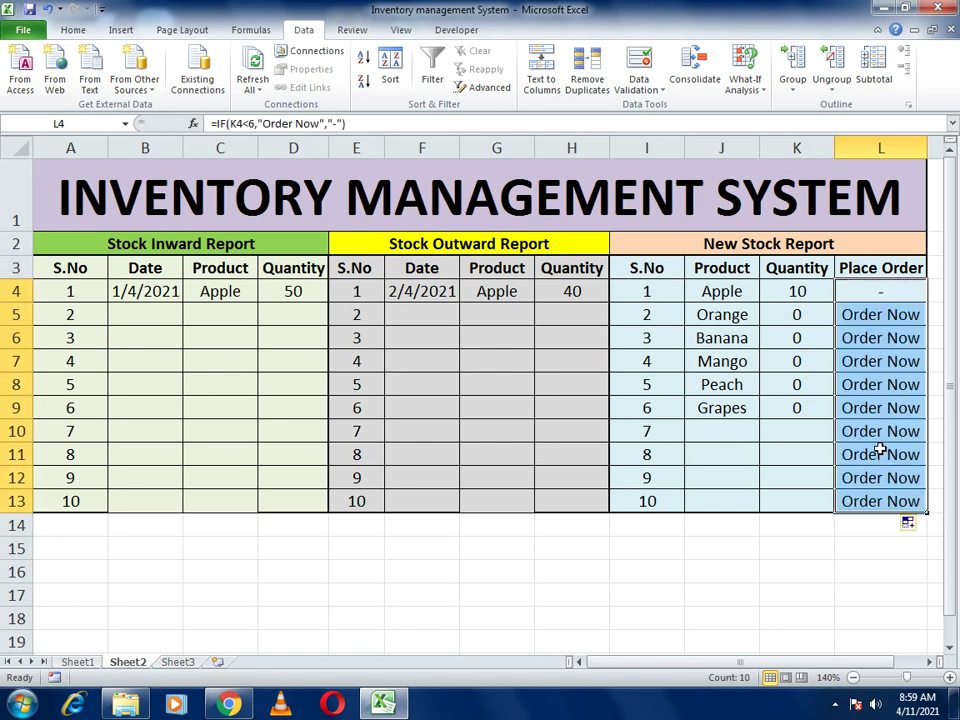
pyautogui.moveTo(859, 431); pyautogui.dragTo(861, 493)
pyautogui.press('Delete')
pyautogui.click(804, 444)
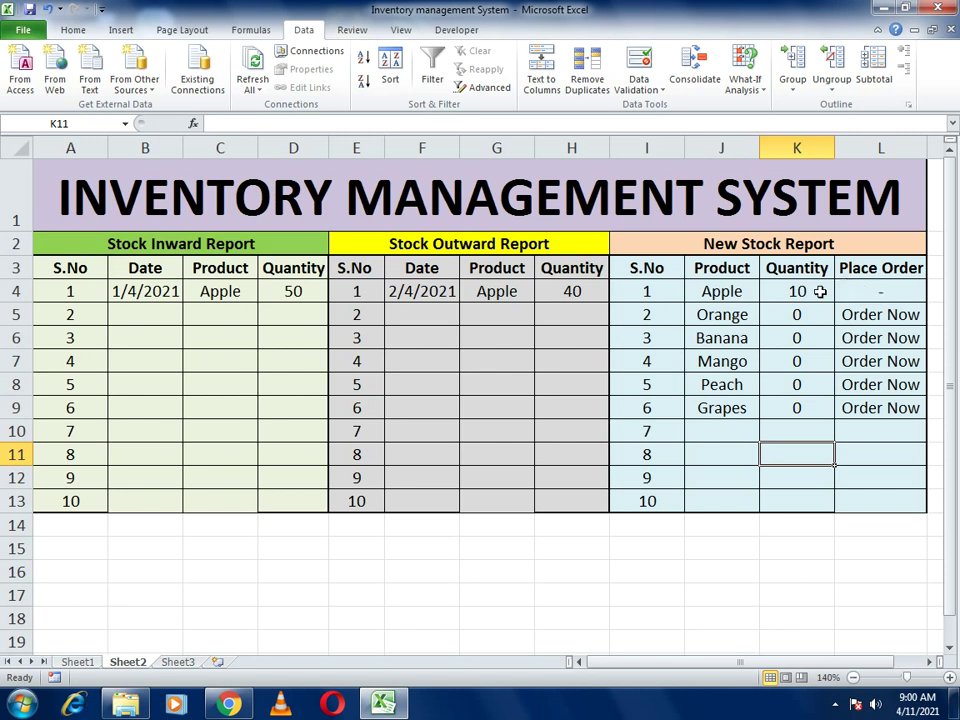
# Step: Enter the date 02/04/2021 in F5, the second row of the Stock Outward Report
pyautogui.click(408, 314)
pyautogui.write('02')
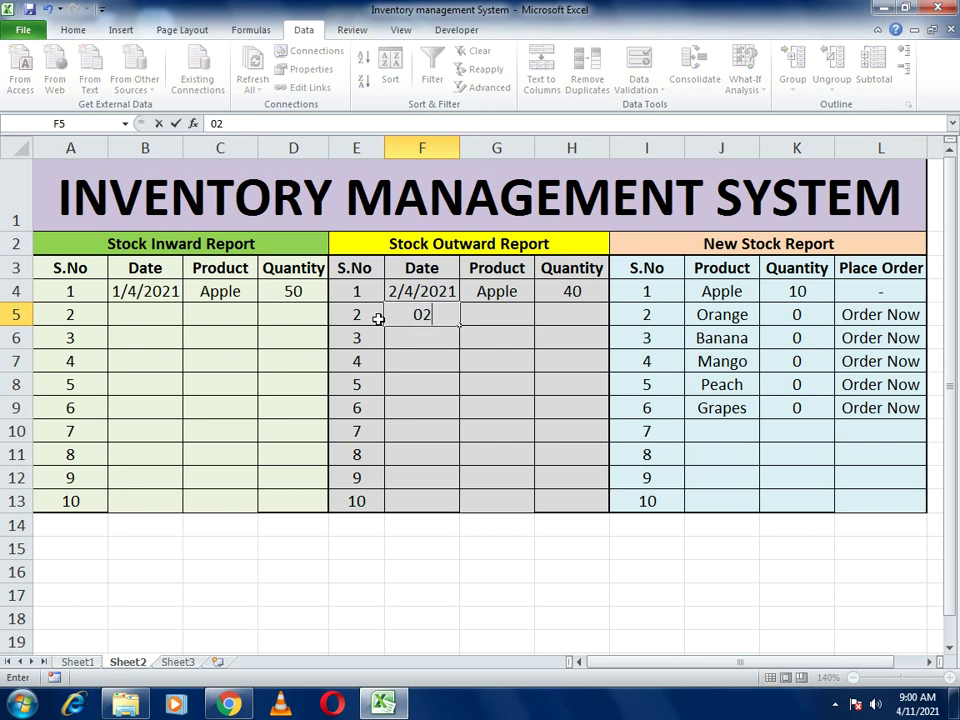
pyautogui.write('/04/2021')
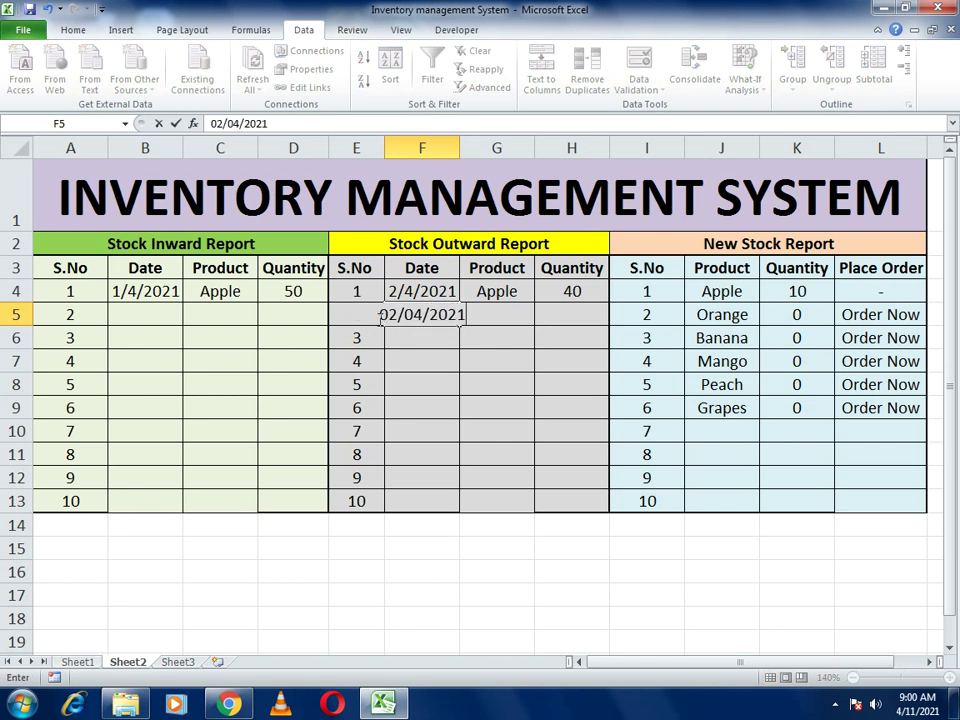
pyautogui.press('Return')
pyautogui.press('Up')
pyautogui.press('Right')
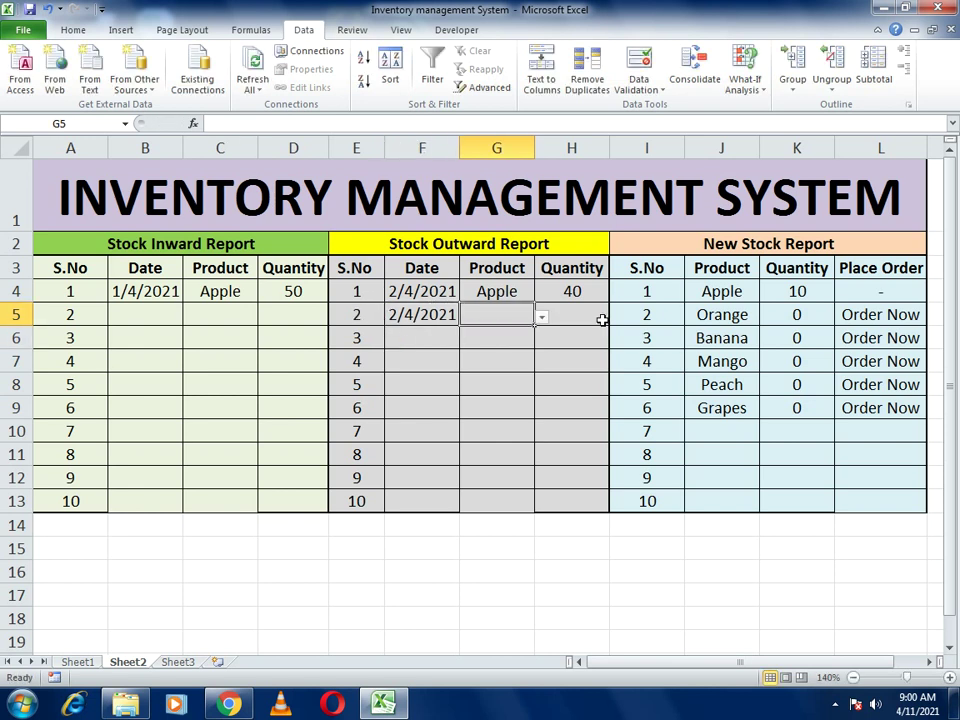
# Step: Choose Apple as the product in G5 and enter an outward quantity of 7 in H5
pyautogui.click(541, 318)
pyautogui.click(460, 336)
pyautogui.click(568, 315)
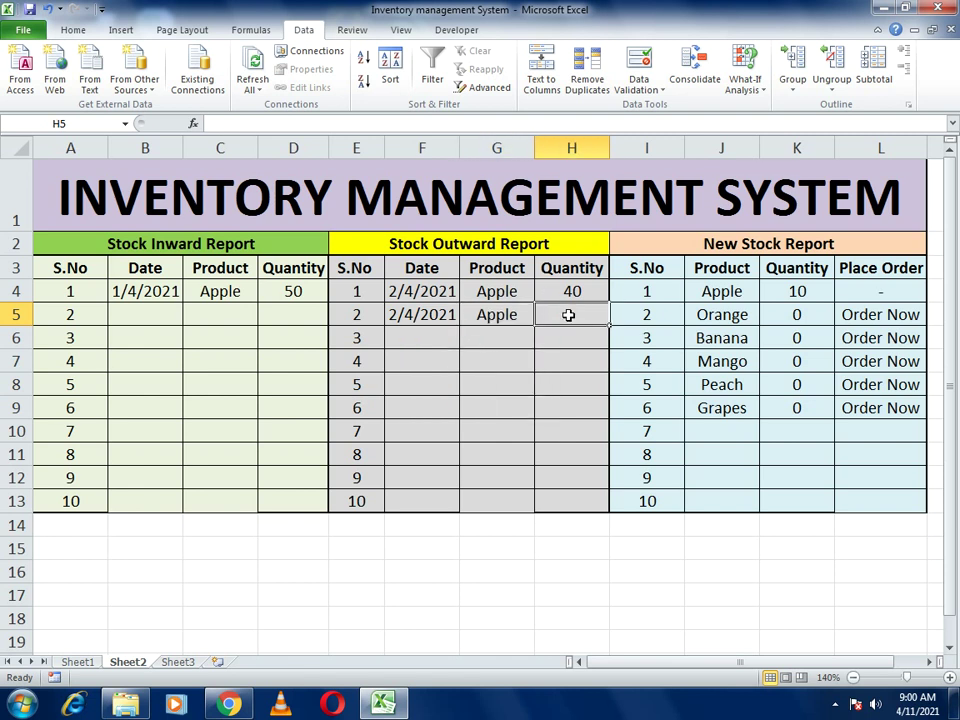
pyautogui.write('7')
pyautogui.press('Return')
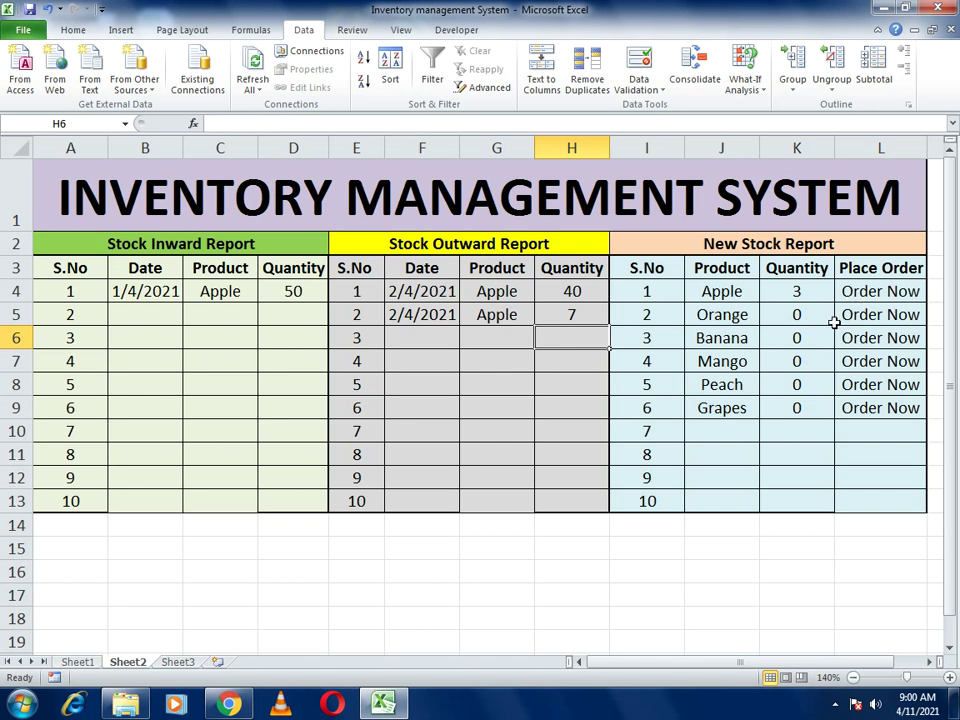
# Step: Copy the date 1/4/2021 from B4 into B5:B11 of the Stock Inward Report
pyautogui.click(139, 314)
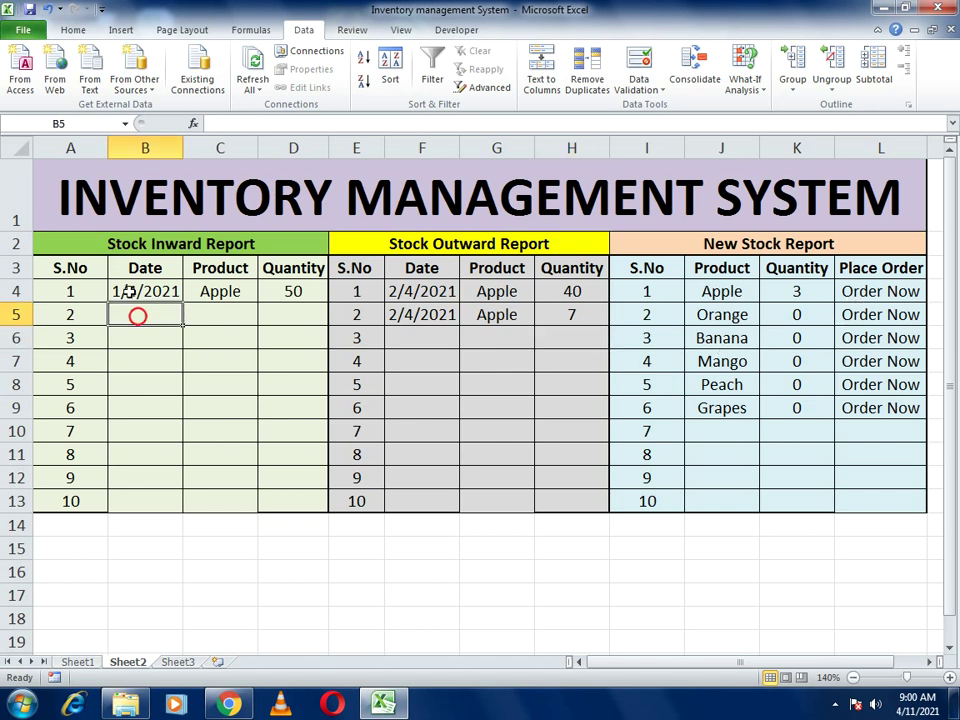
pyautogui.click(133, 287)
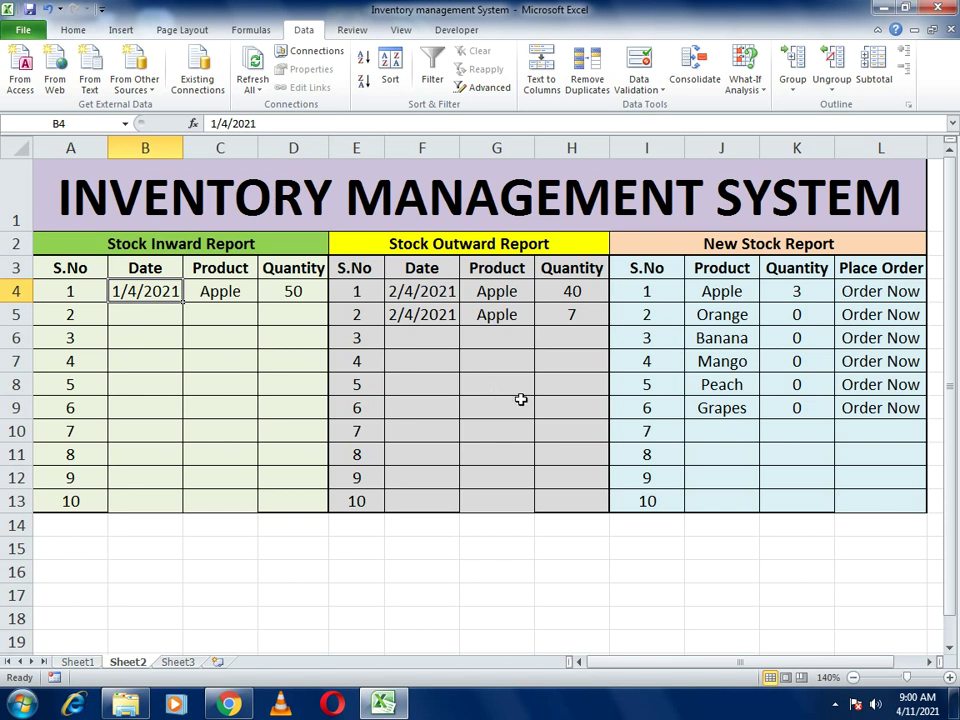
pyautogui.hotkey('ctrl', 'c')
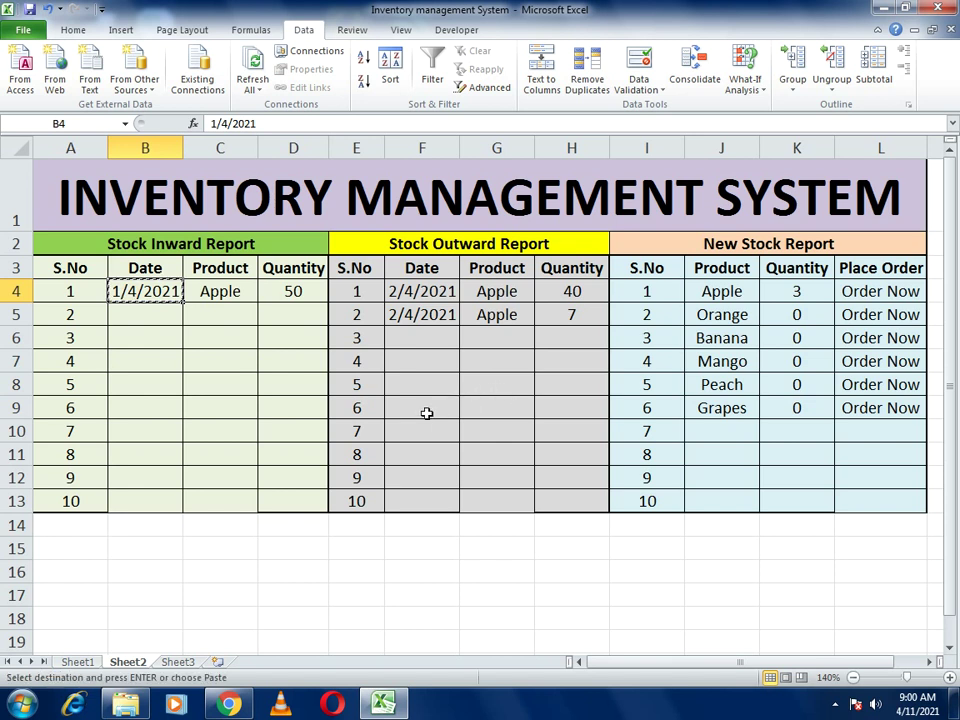
pyautogui.click(158, 317)
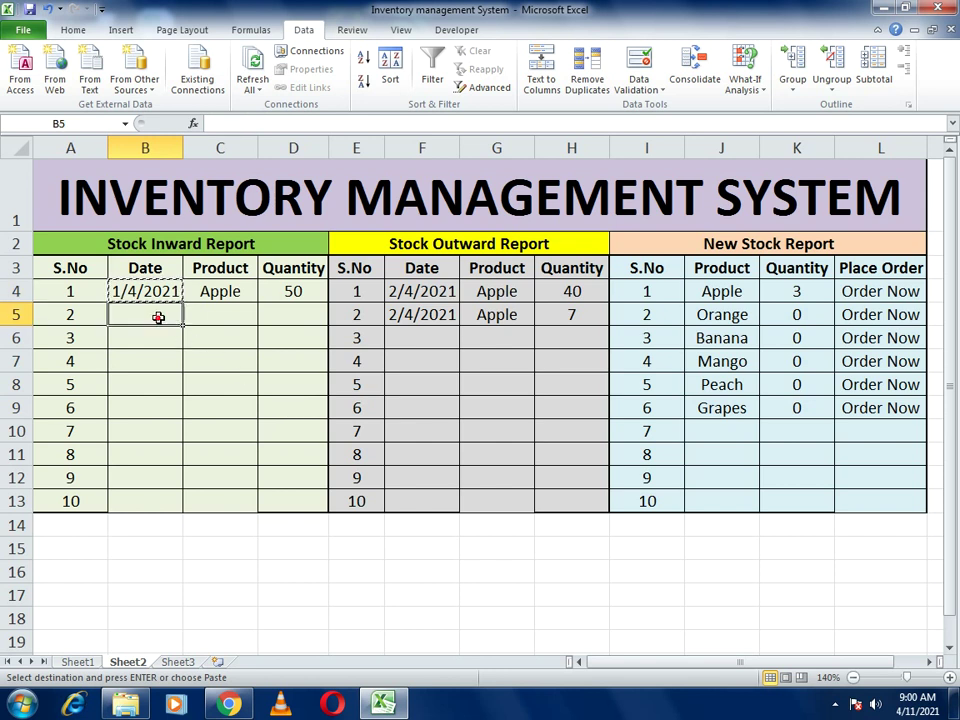
pyautogui.hotkey('ctrl', 'v')
pyautogui.click(141, 337)
pyautogui.hotkey('ctrl', 'v')
pyautogui.click(145, 362)
pyautogui.hotkey('ctrl', 'v')
pyautogui.click(159, 384)
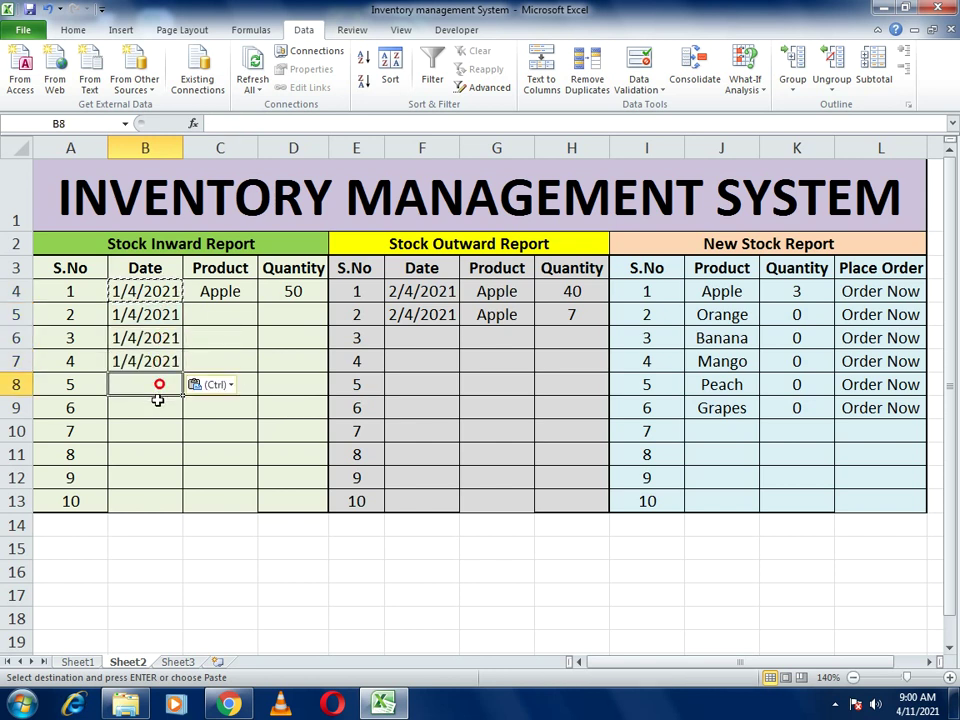
pyautogui.hotkey('ctrl', 'v')
pyautogui.click(156, 407)
pyautogui.hotkey('ctrl', 'v')
pyautogui.click(163, 429)
pyautogui.hotkey('ctrl', 'v')
pyautogui.click(157, 452)
pyautogui.hotkey('ctrl', 'v')
pyautogui.click(166, 476)
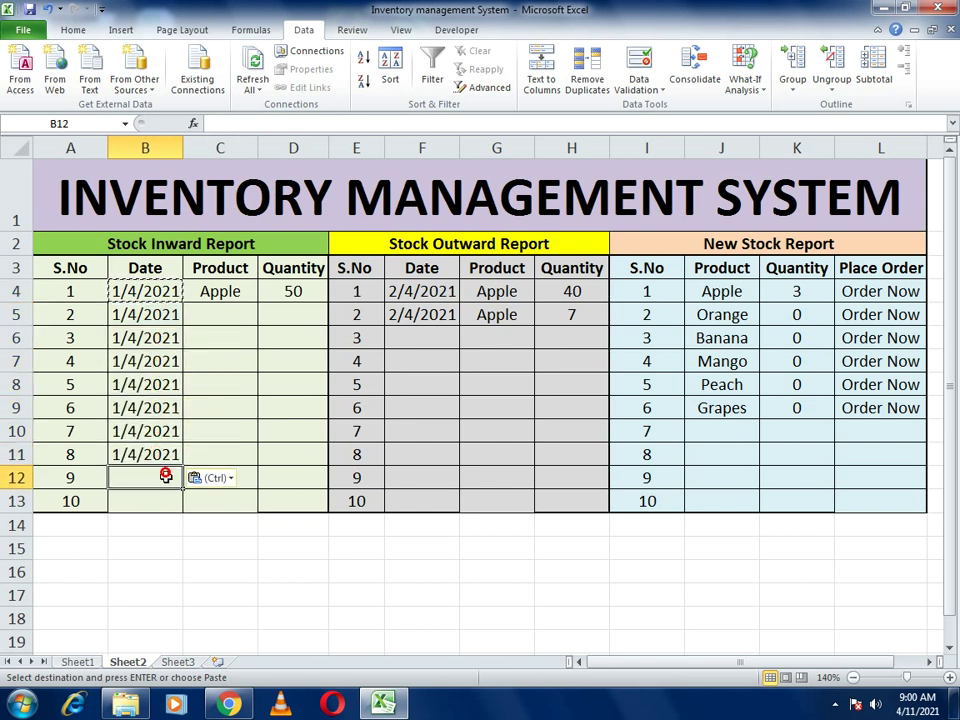
# Step: Choose Orange, Banana and Grapes as the inward products in C5, C6 and C7
pyautogui.click(246, 314)
pyautogui.click(268, 318)
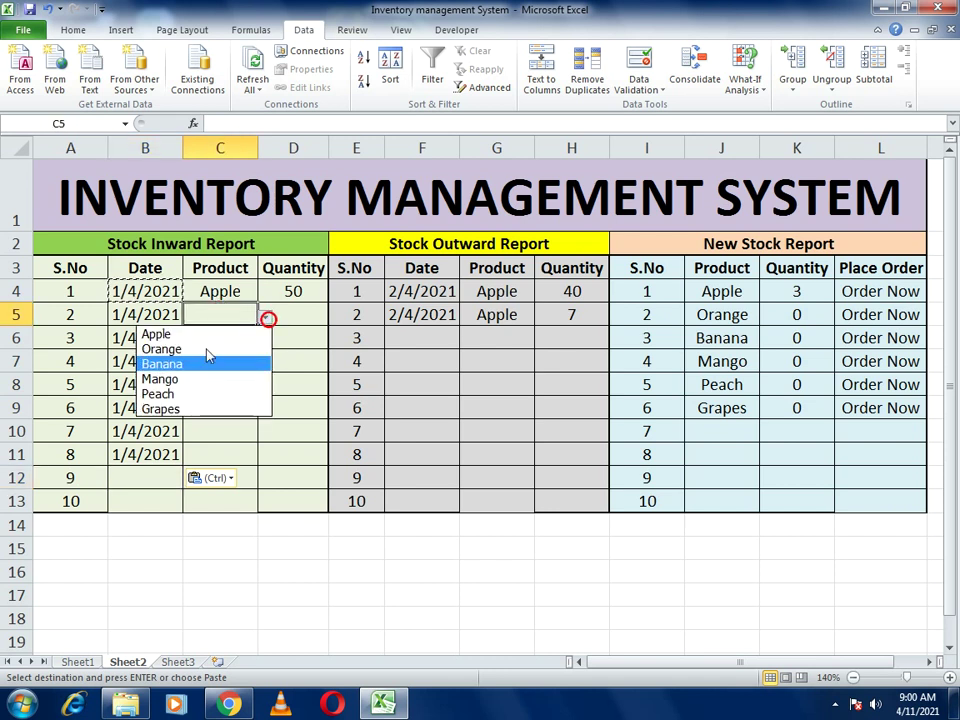
pyautogui.click(207, 349)
pyautogui.click(228, 340)
pyautogui.click(264, 342)
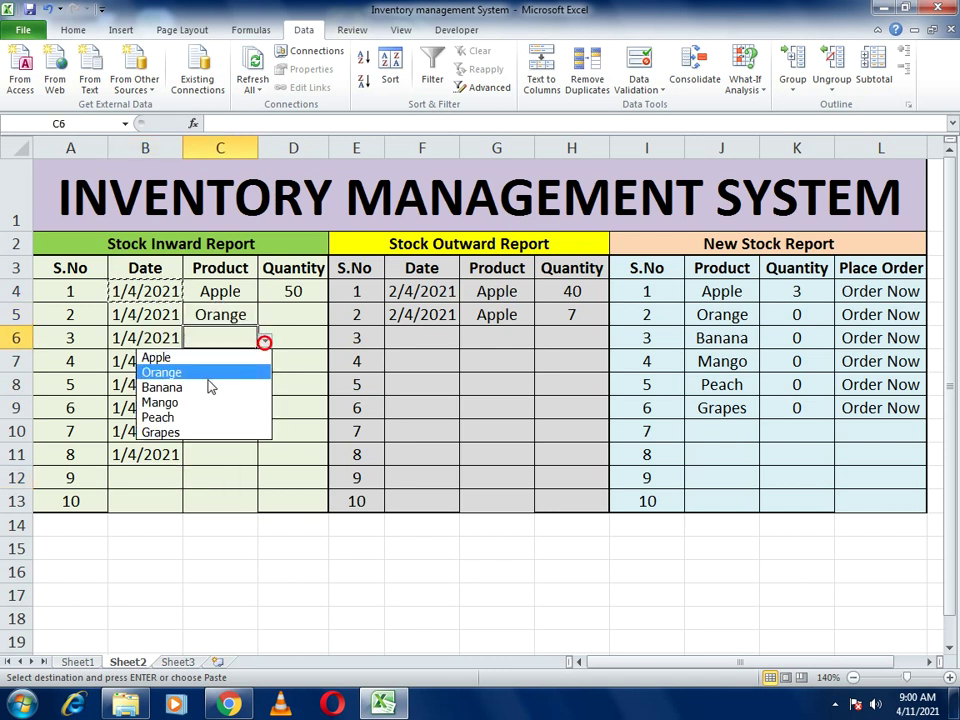
pyautogui.click(210, 387)
pyautogui.click(221, 366)
pyautogui.click(272, 365)
pyautogui.click(244, 365)
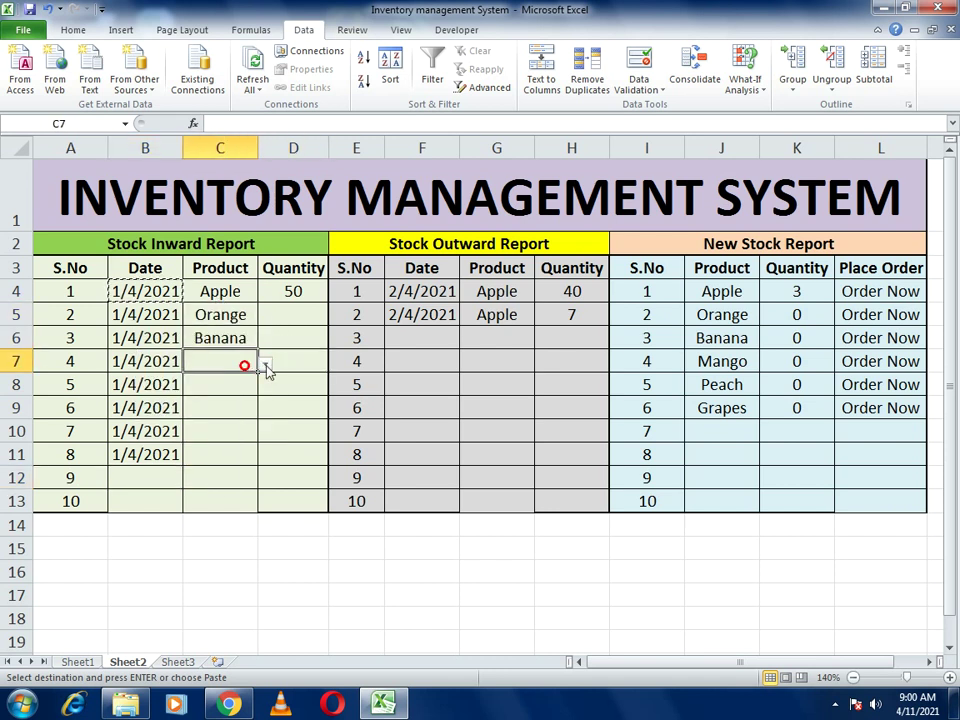
pyautogui.click(265, 365)
pyautogui.click(232, 452)
# Step: Choose Peach, Grapes, Banana and Mango as the inward products in C8 through C11
pyautogui.click(245, 388)
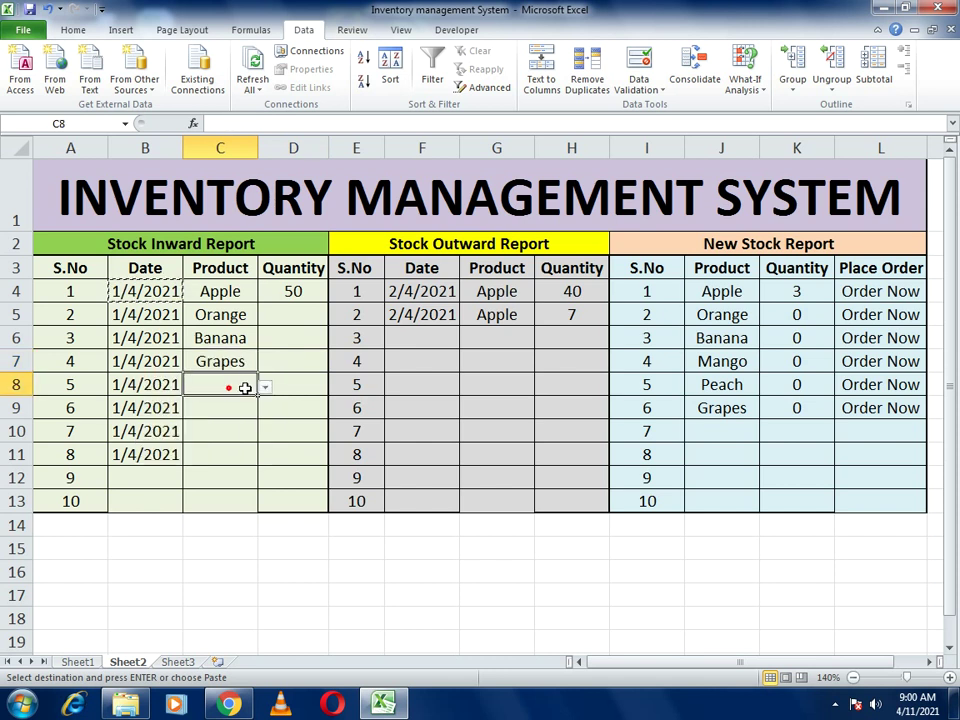
pyautogui.click(265, 388)
pyautogui.click(198, 460)
pyautogui.click(222, 408)
pyautogui.click(265, 410)
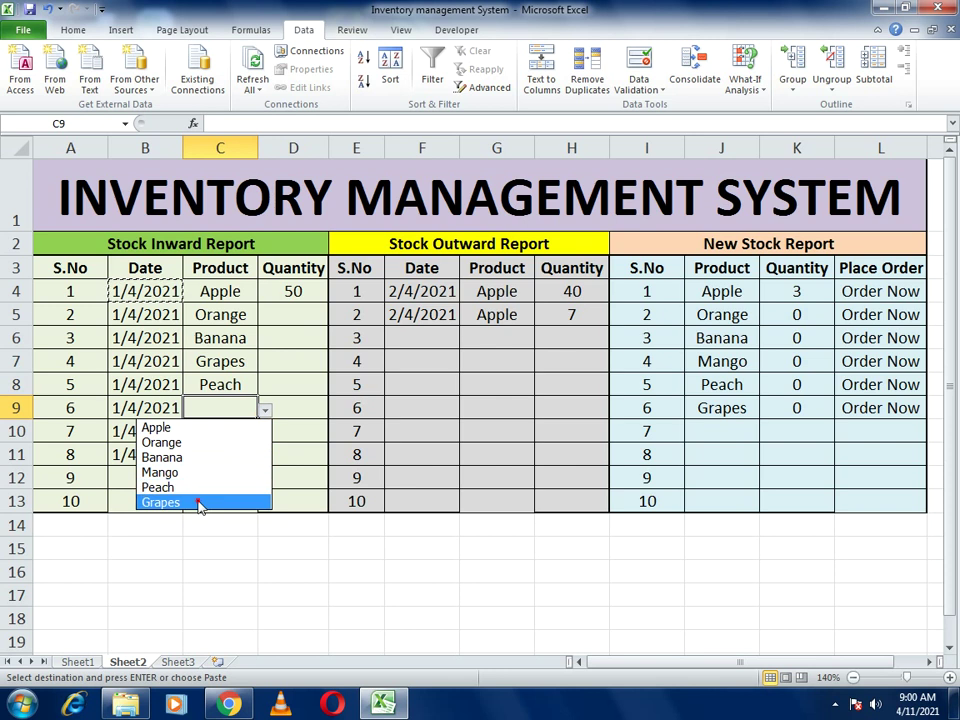
pyautogui.click(199, 502)
pyautogui.click(225, 444)
pyautogui.click(236, 433)
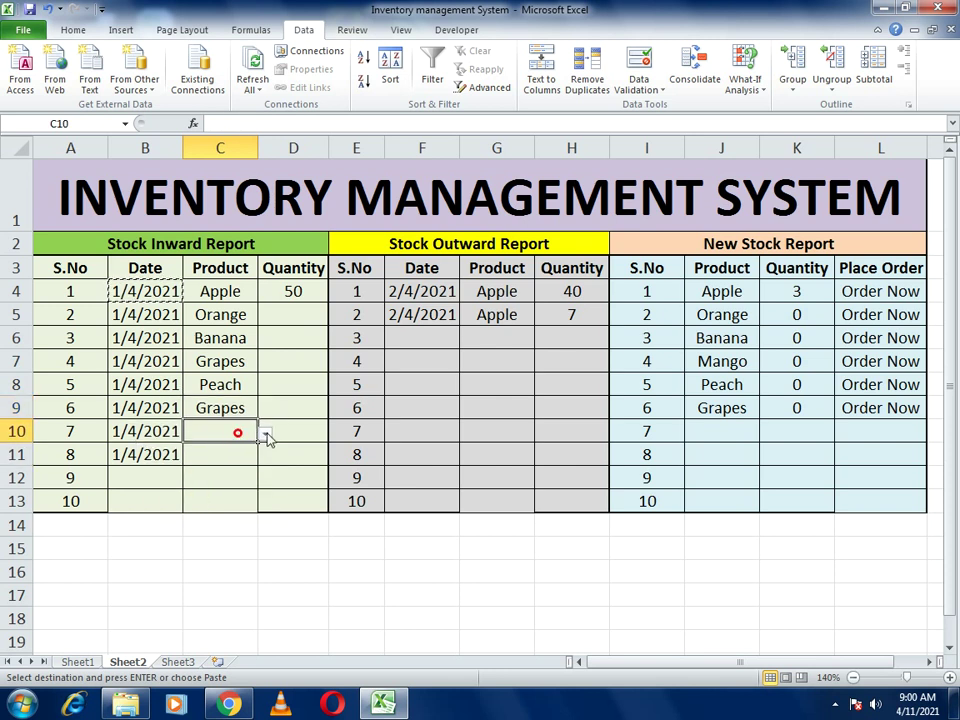
pyautogui.click(265, 433)
pyautogui.click(216, 481)
pyautogui.click(236, 453)
pyautogui.click(265, 456)
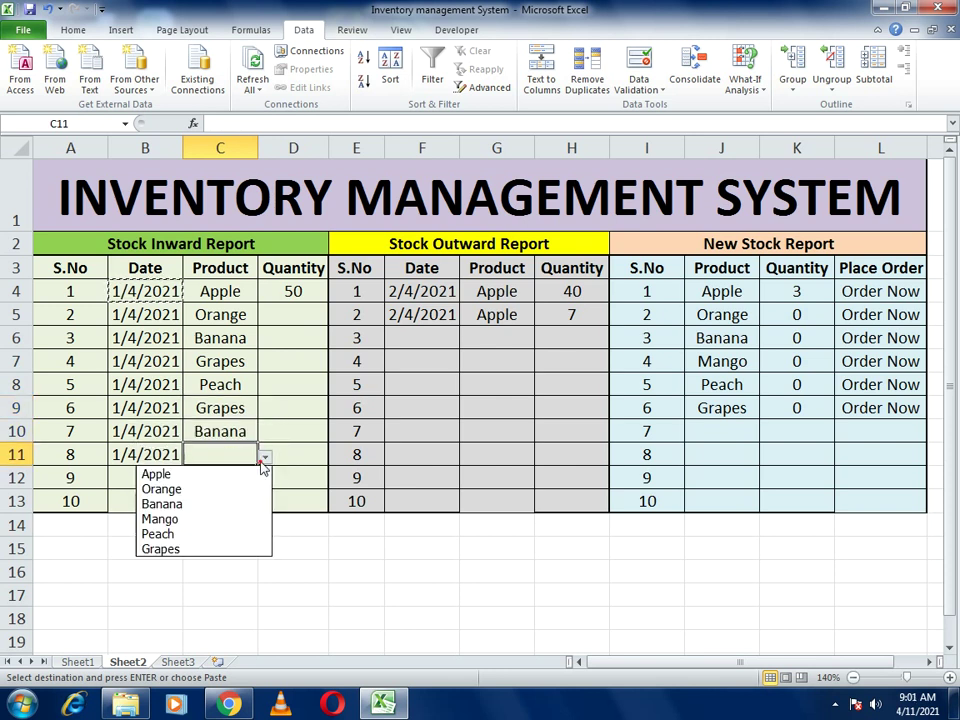
pyautogui.click(212, 520)
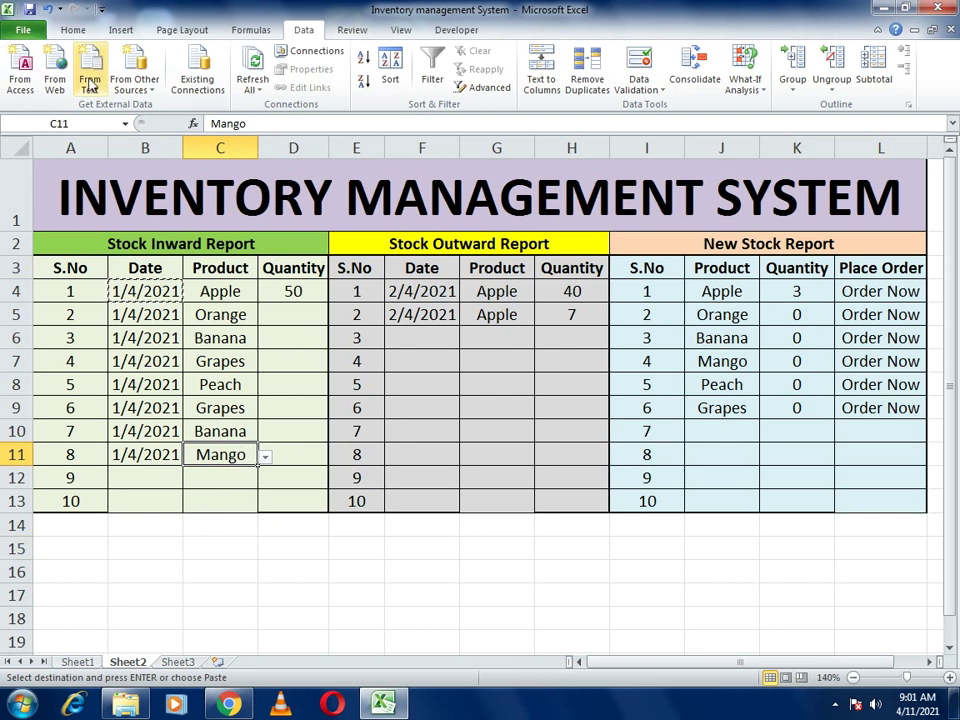
# Step: Enter the inward quantities 40, 30 and 25 in D5, D6 and D7
pyautogui.click(435, 322)
pyautogui.click(286, 316)
pyautogui.write('40')
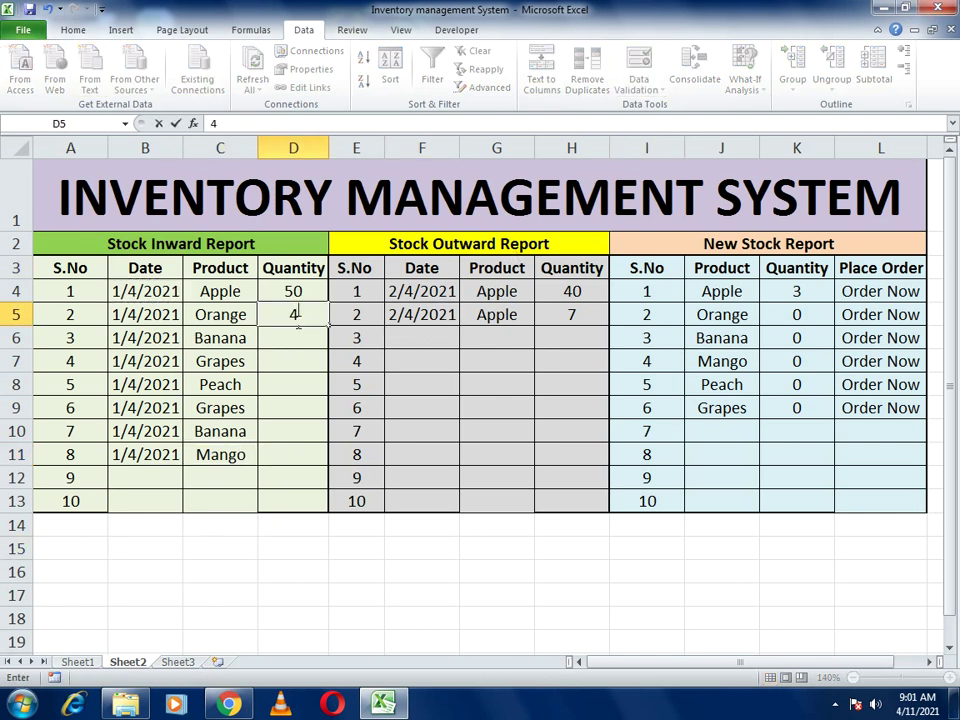
pyautogui.press('Return')
pyautogui.write('30')
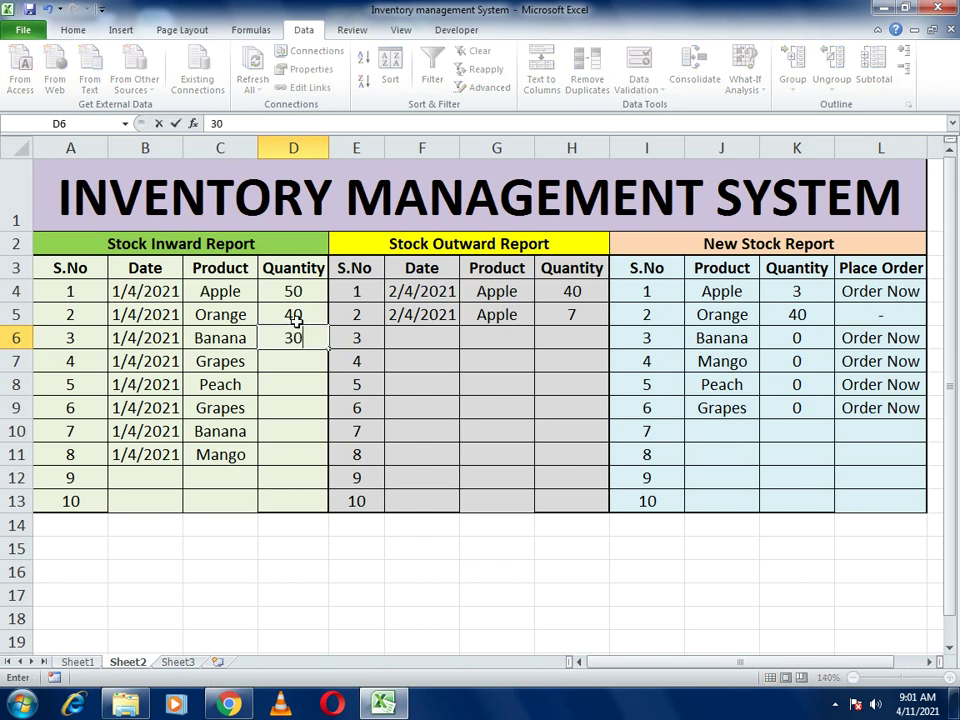
pyautogui.press('Return')
pyautogui.write('25')
pyautogui.press('Return')
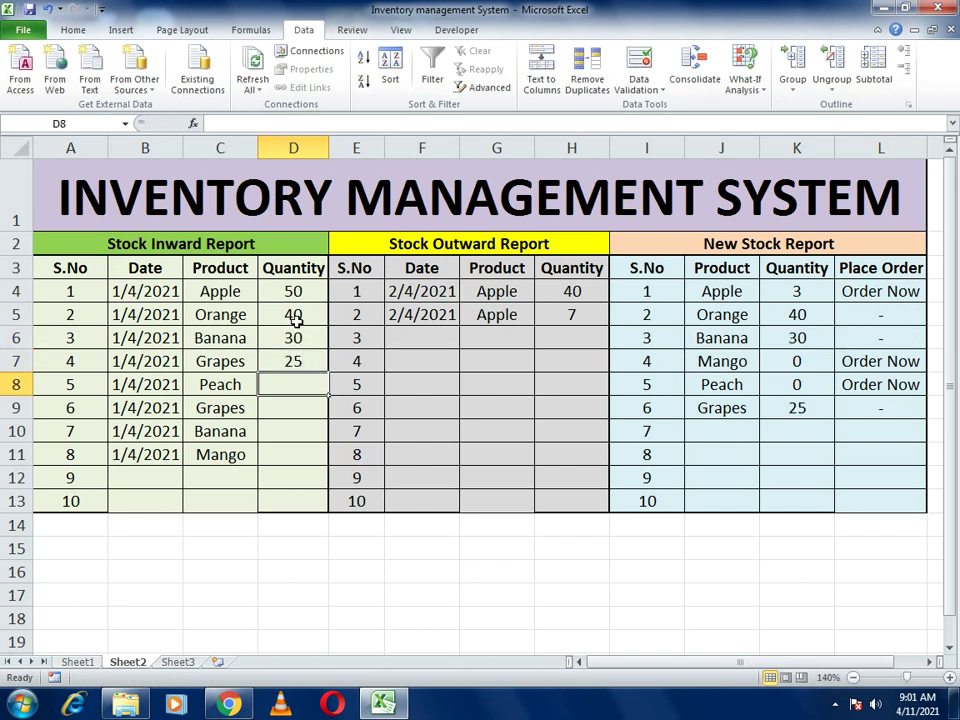
# Step: Enter the inward quantities 30, 40, 50 and 30 in D8 through D11
pyautogui.write('30')
pyautogui.press('Return')
pyautogui.write('40')
pyautogui.press('Return')
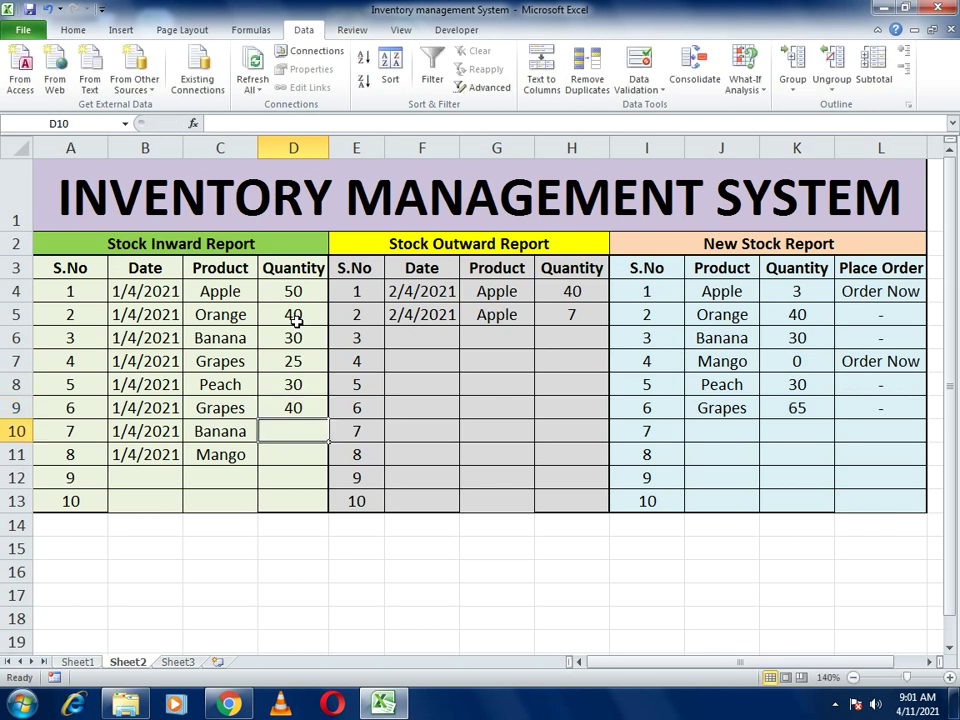
pyautogui.write('50')
pyautogui.press('Return')
pyautogui.write('30')
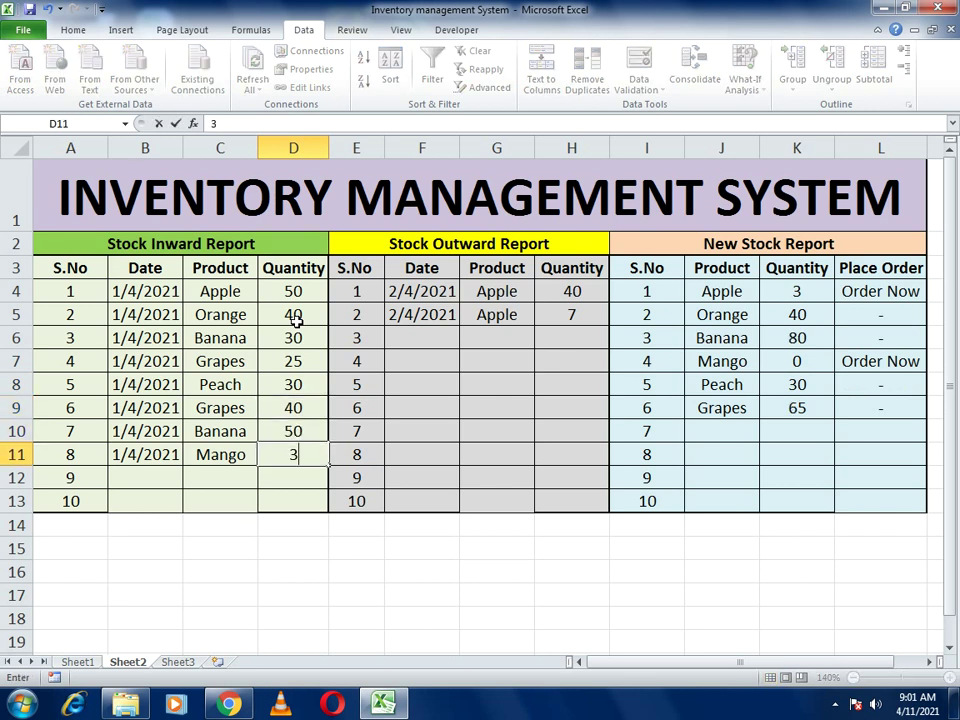
pyautogui.press('Return')
# Step: Copy the date 2/4/2021 from F5 into F6:F11 of the Stock Outward Report
pyautogui.click(418, 330)
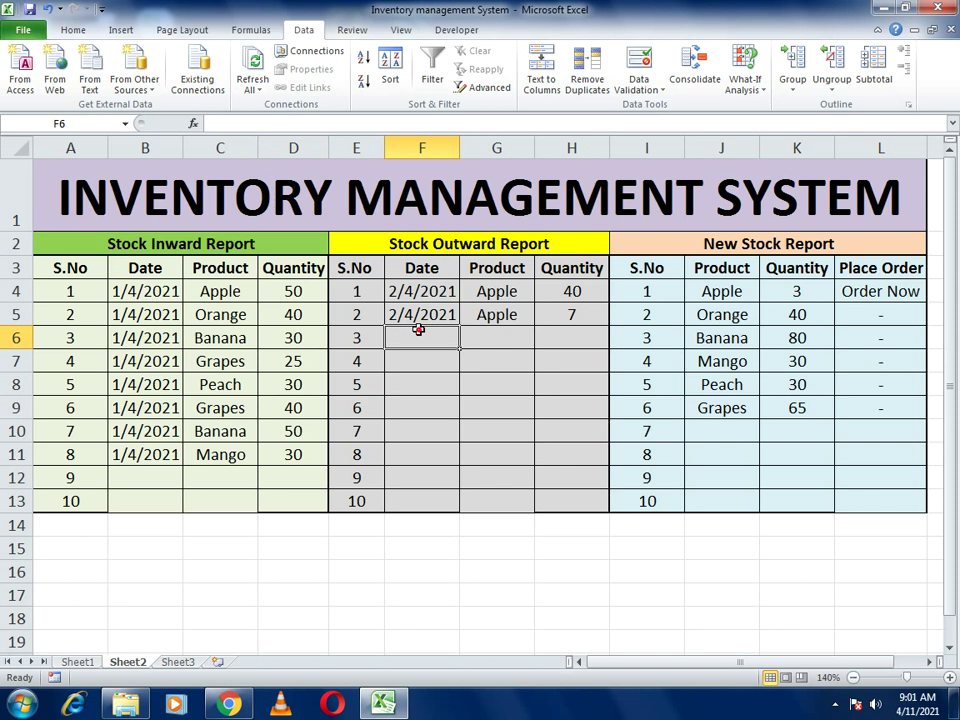
pyautogui.click(427, 314)
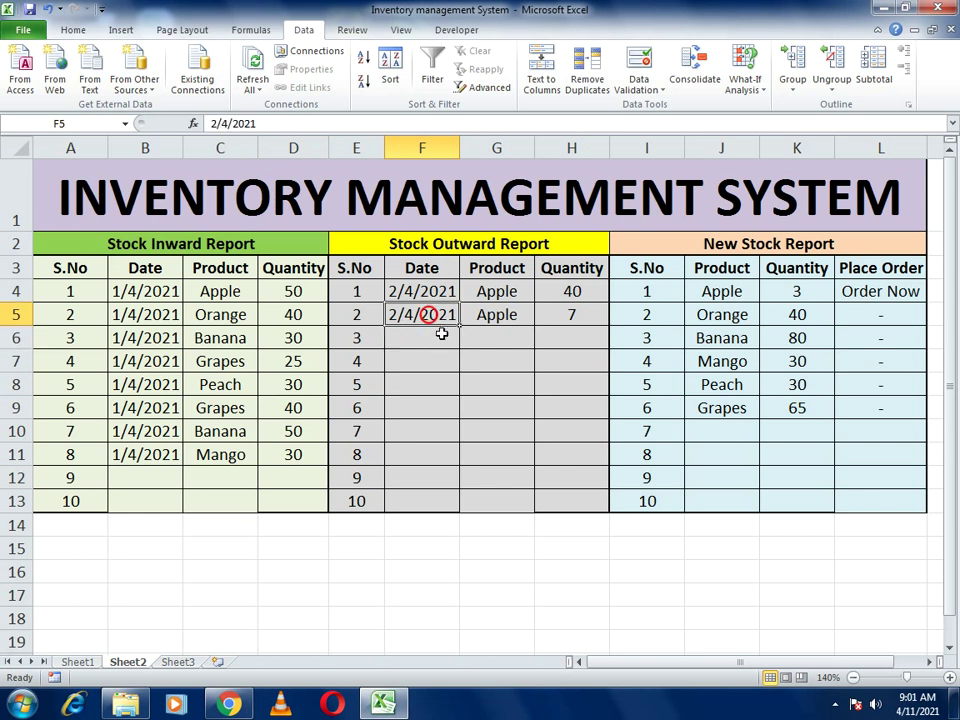
pyautogui.hotkey('ctrl', 'c')
pyautogui.click(430, 337)
pyautogui.hotkey('ctrl', 'v')
pyautogui.click(430, 360)
pyautogui.hotkey('ctrl', 'v')
pyautogui.click(432, 384)
pyautogui.hotkey('ctrl', 'v')
pyautogui.click(430, 408)
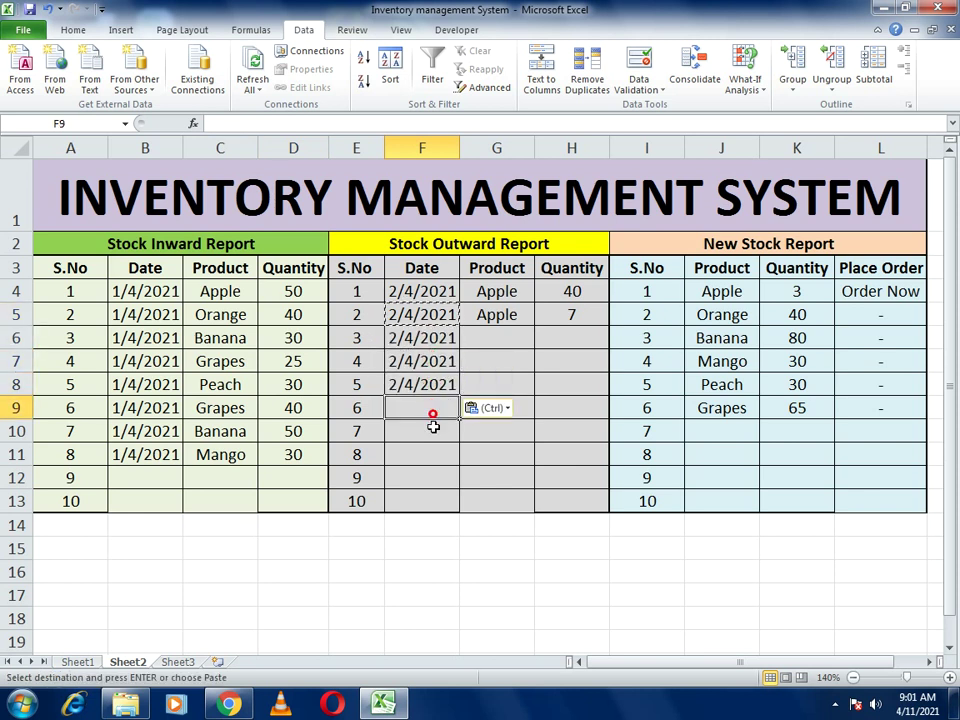
pyautogui.hotkey('ctrl', 'v')
pyautogui.click(430, 431)
pyautogui.hotkey('ctrl', 'v')
pyautogui.click(428, 452)
pyautogui.hotkey('ctrl', 'v')
# Step: Choose Banana, Orange and Grapes as the outward products in G6, G7 and G8
pyautogui.click(497, 340)
pyautogui.click(540, 342)
pyautogui.click(478, 387)
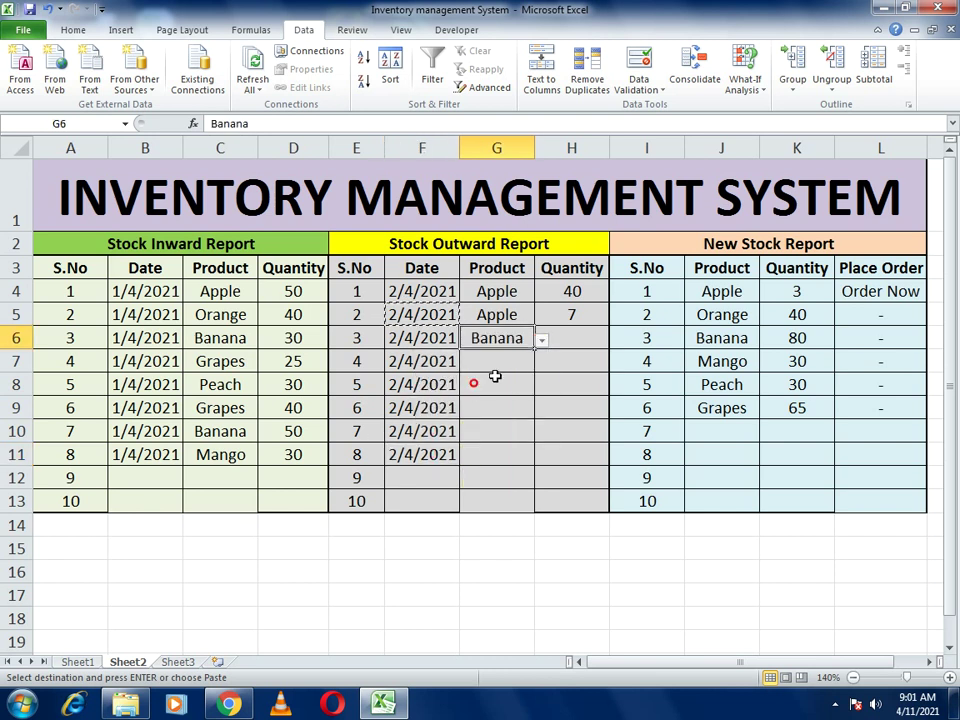
pyautogui.click(549, 364)
pyautogui.click(518, 363)
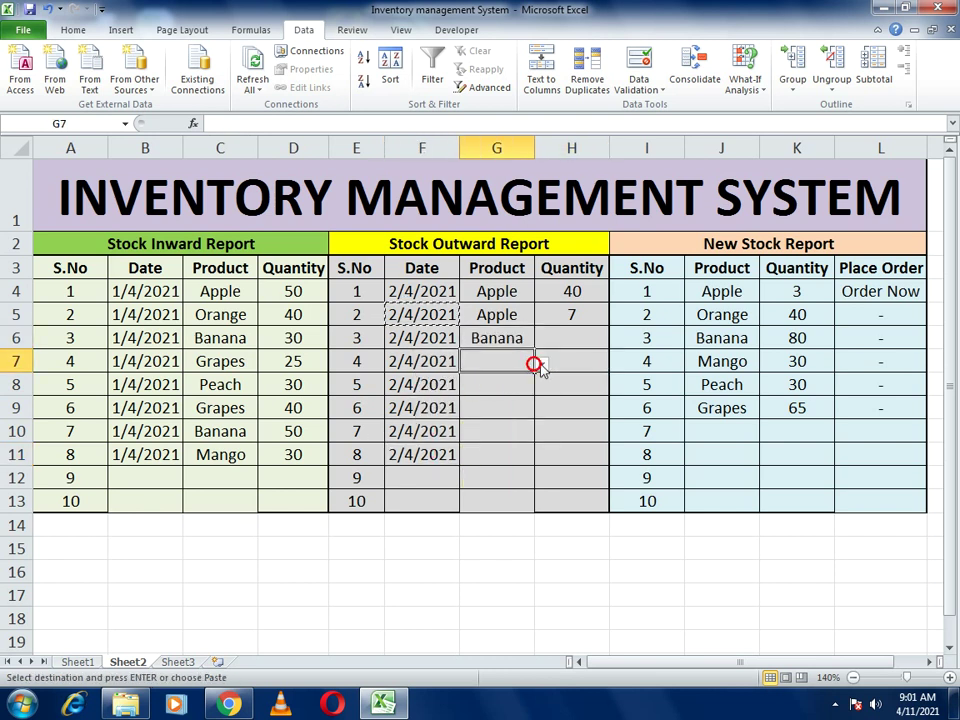
pyautogui.click(540, 363)
pyautogui.click(490, 397)
pyautogui.click(501, 386)
pyautogui.click(537, 390)
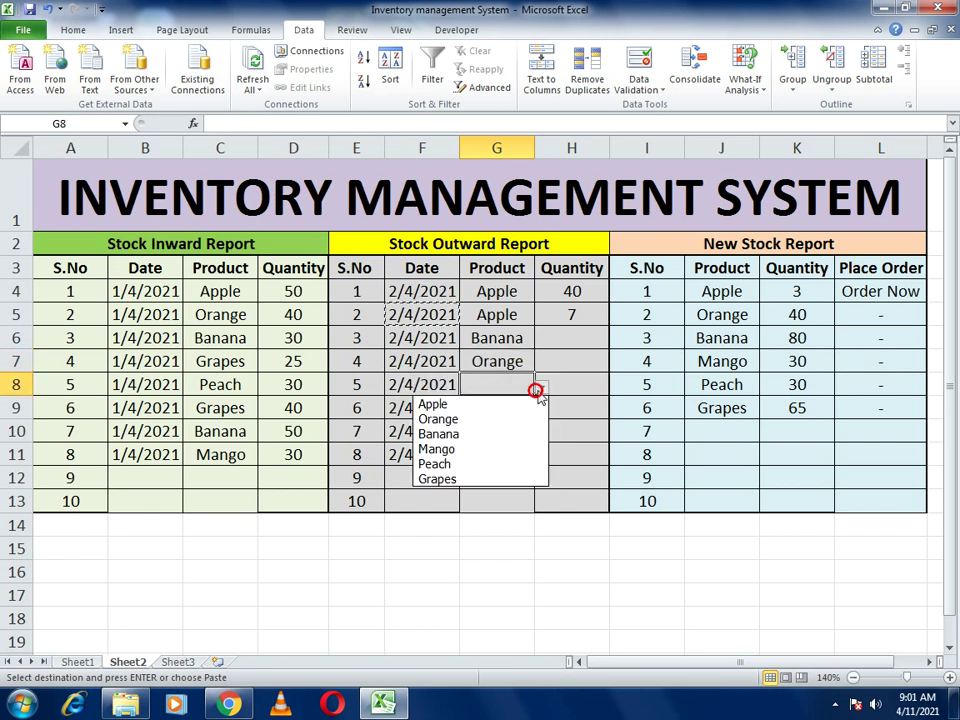
pyautogui.click(471, 479)
# Step: Choose Mango, Peach and Grapes as the outward products in G9, G10 and G11
pyautogui.click(493, 409)
pyautogui.click(543, 410)
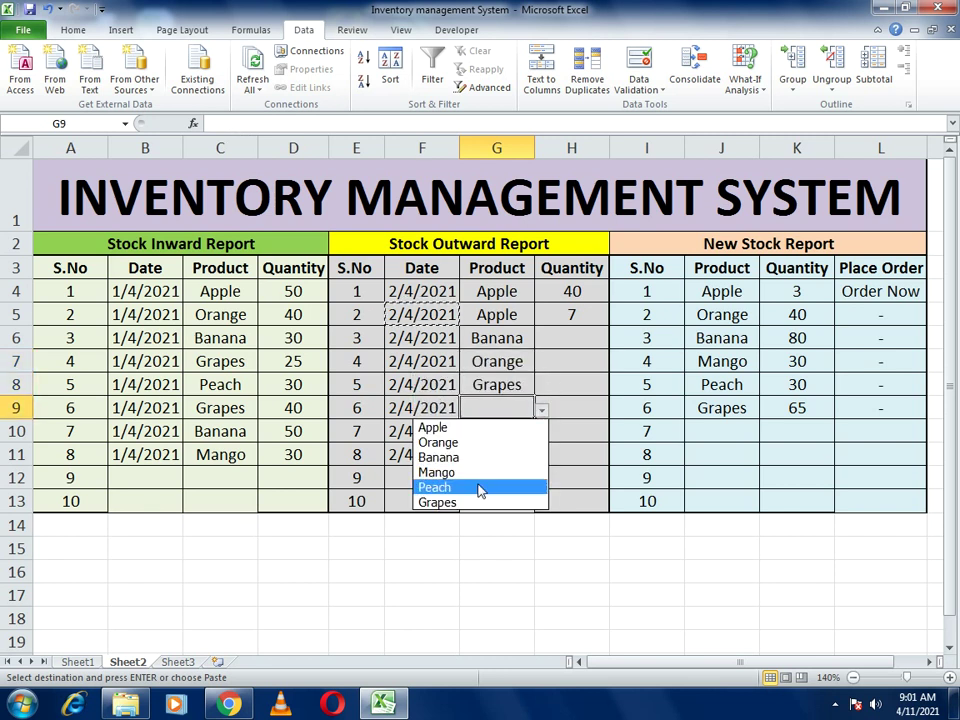
pyautogui.click(486, 471)
pyautogui.click(505, 431)
pyautogui.click(540, 432)
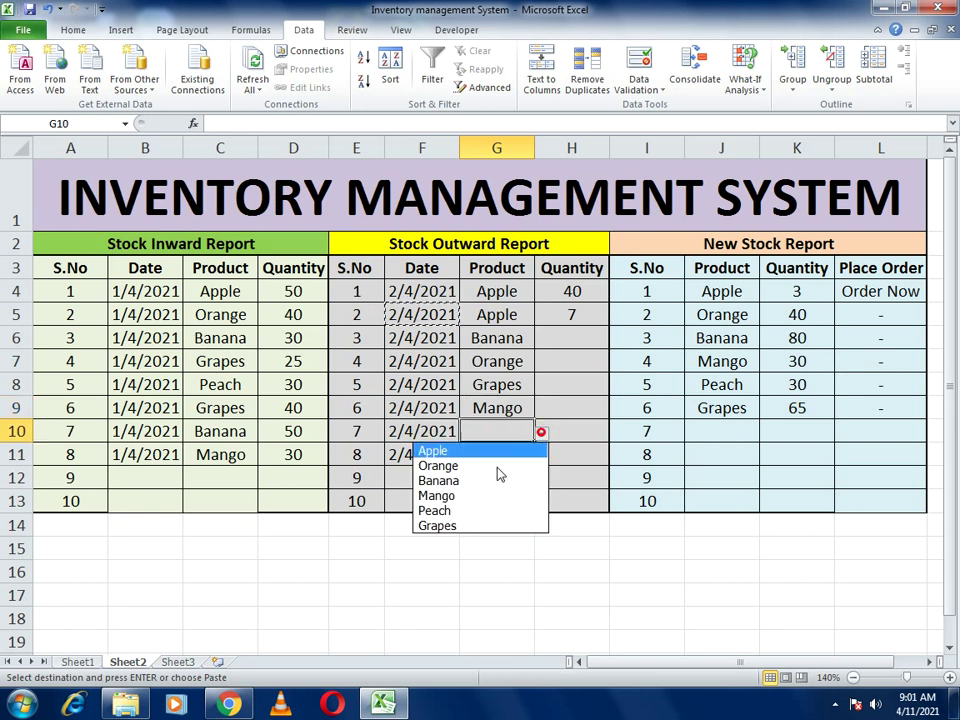
pyautogui.click(476, 510)
pyautogui.click(488, 453)
pyautogui.click(540, 457)
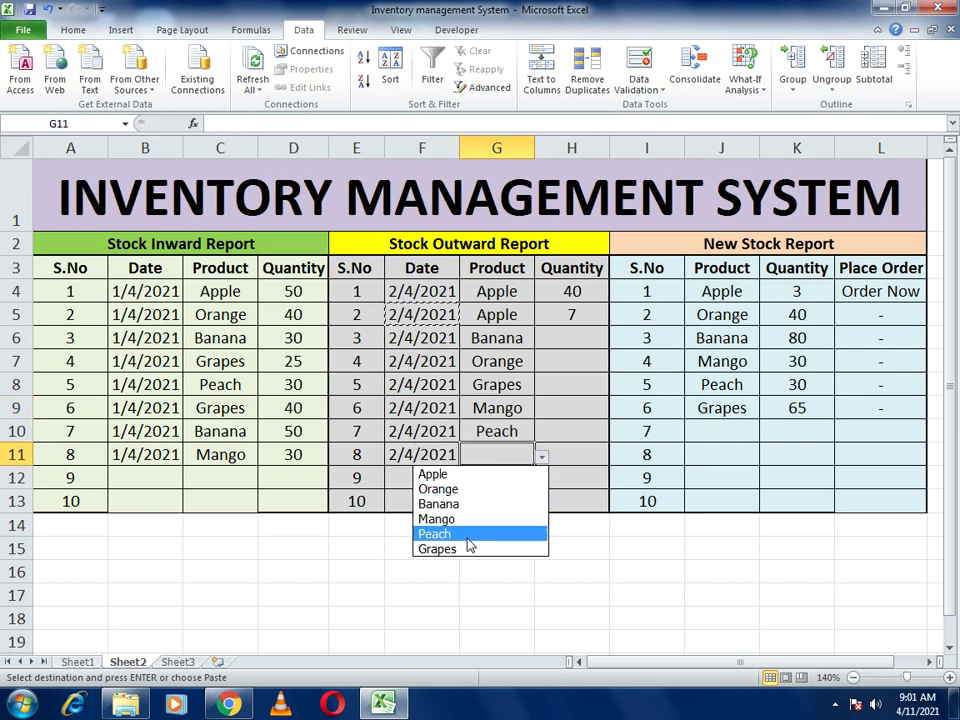
pyautogui.click(476, 549)
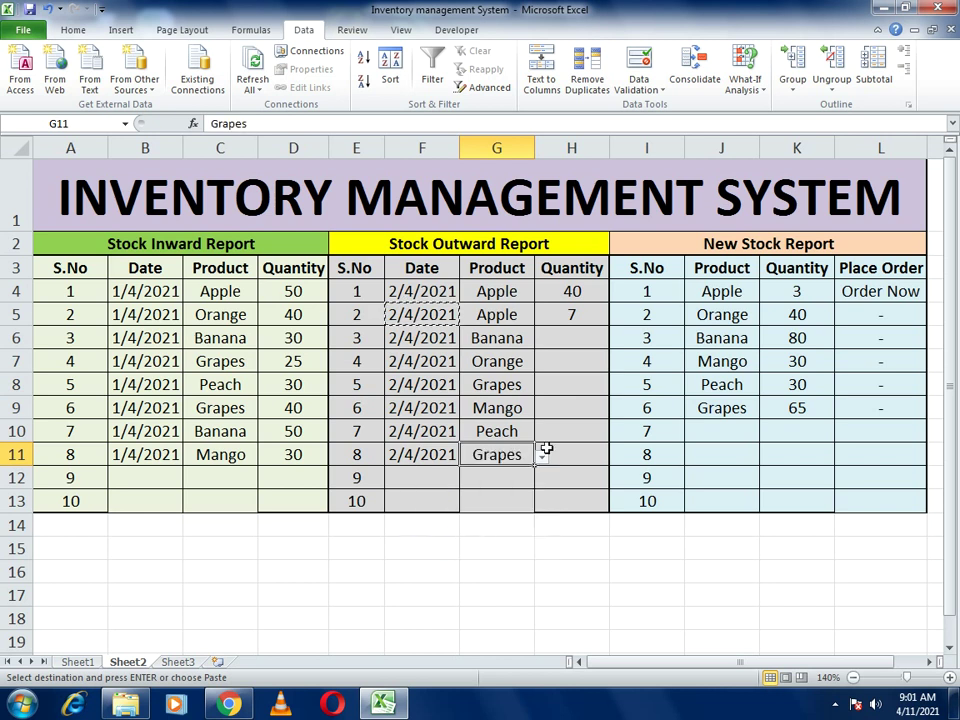
# Step: Enter the outward quantities 70, 37, 50 and 25 in H6 through H9
pyautogui.click(566, 318)
pyautogui.click(570, 332)
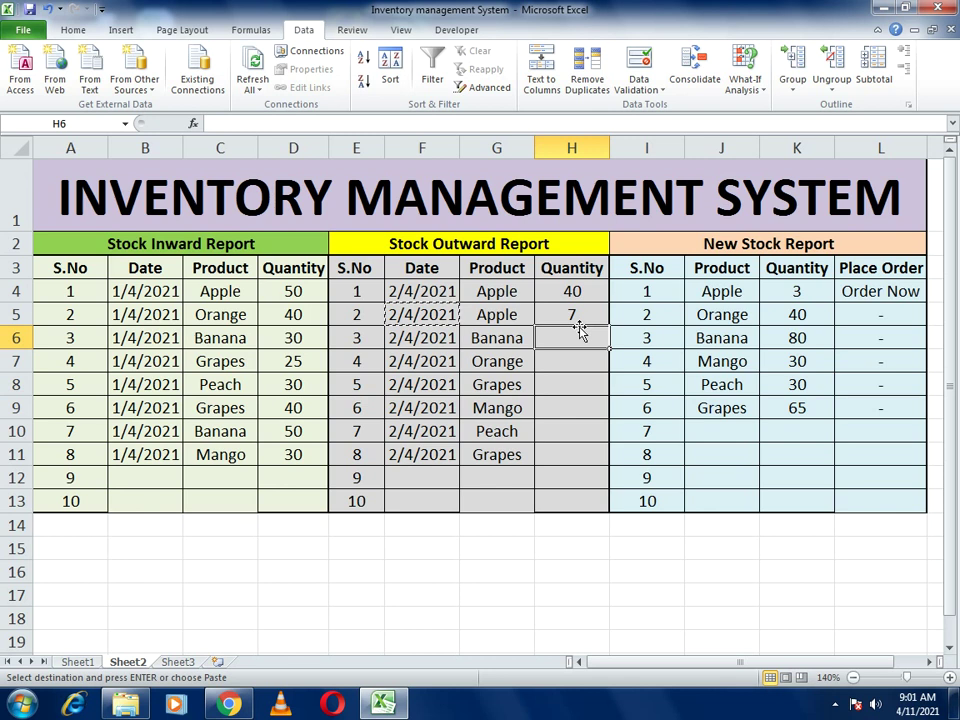
pyautogui.write('70')
pyautogui.press('Return')
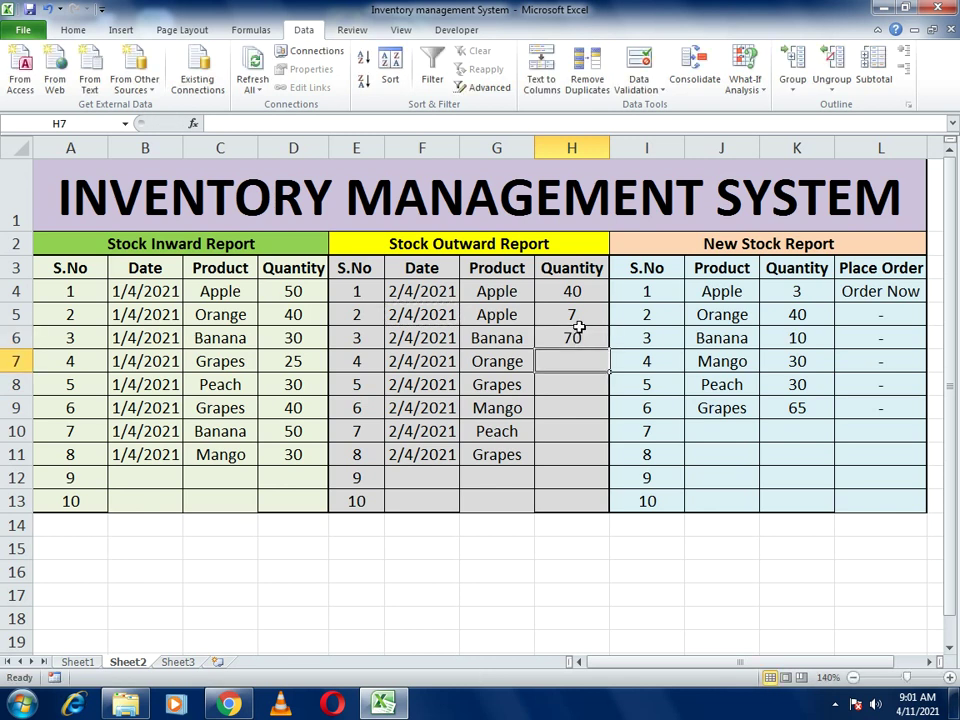
pyautogui.write('37')
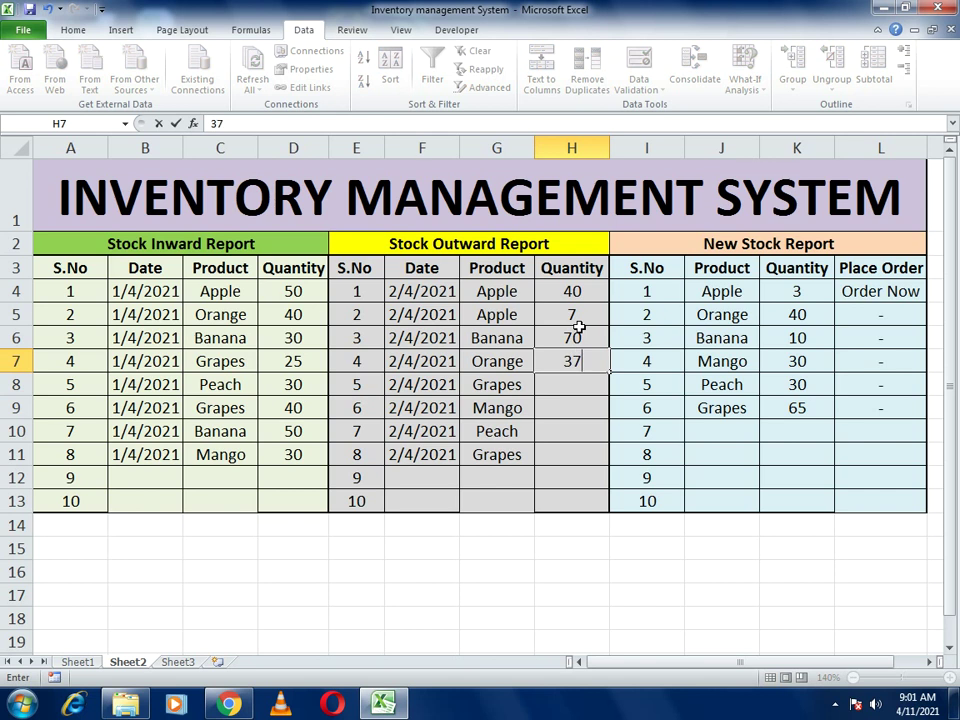
pyautogui.press('Return')
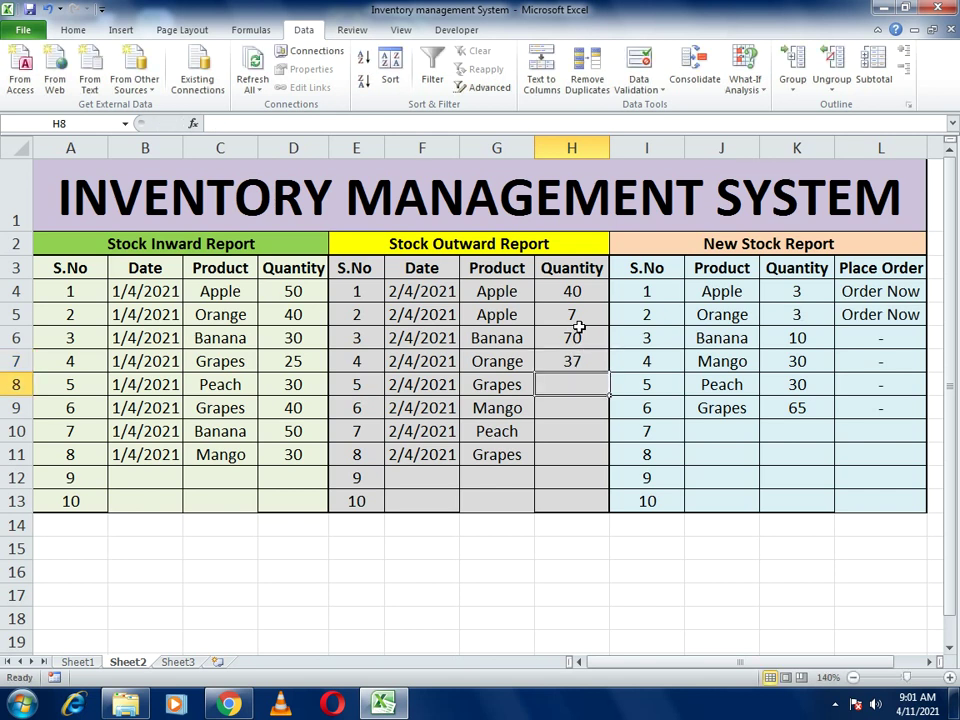
pyautogui.write('50')
pyautogui.press('Return')
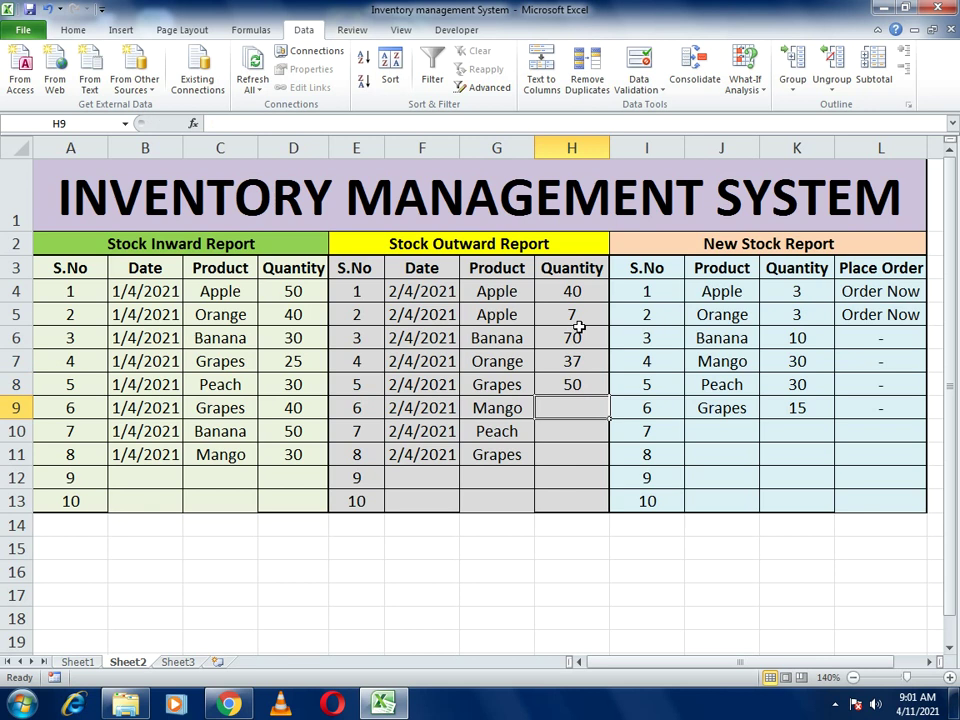
pyautogui.write('25')
pyautogui.press('Return')
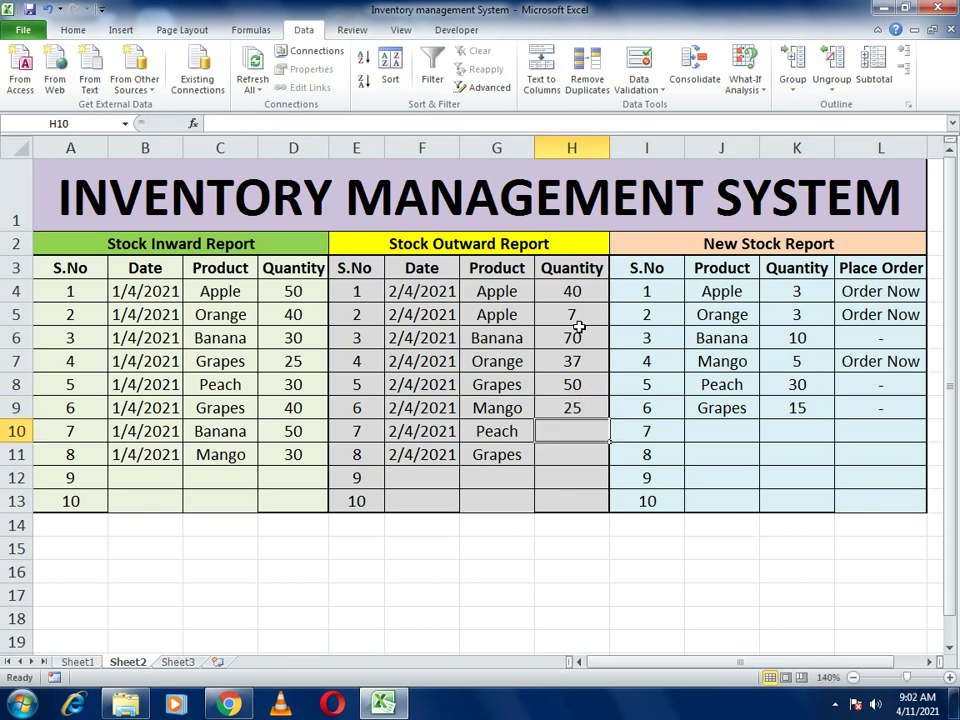
# Step: Change the Mango outward quantity in H9 to 20 and enter 19 for Peach in H10 and 4 for Grapes in H11
pyautogui.press('Up')
pyautogui.write('27')
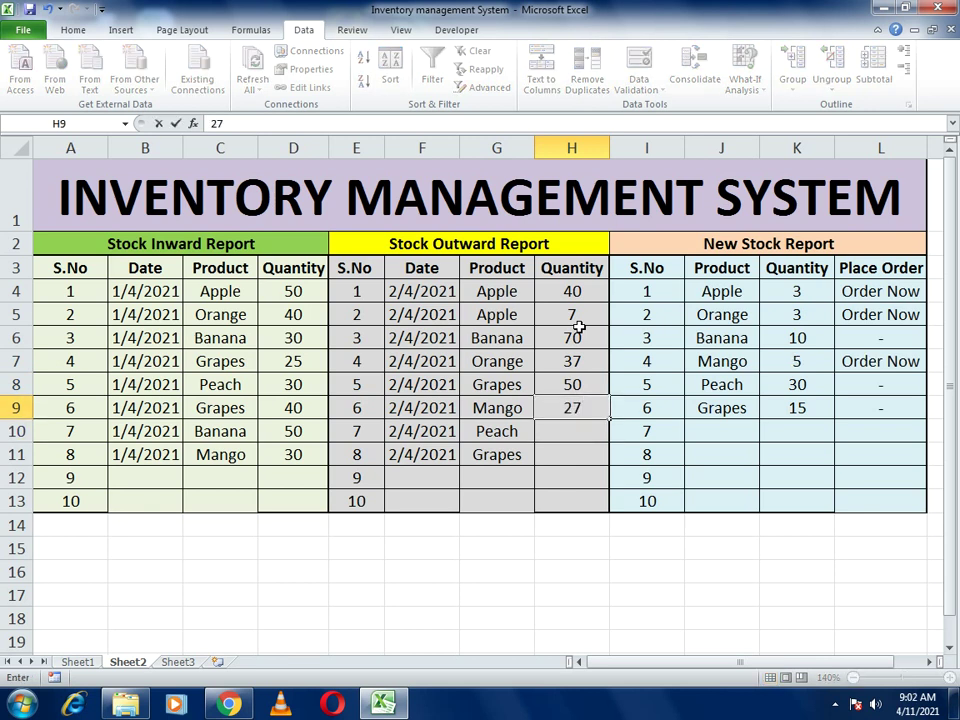
pyautogui.write('0')
pyautogui.press('Return')
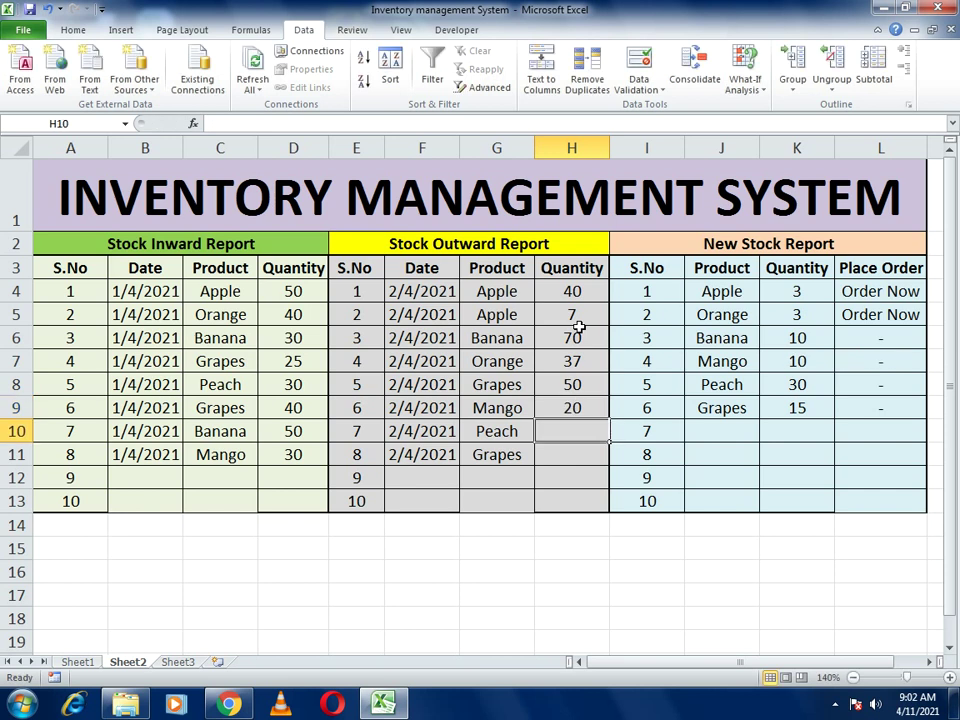
pyautogui.write('19')
pyautogui.press('Return')
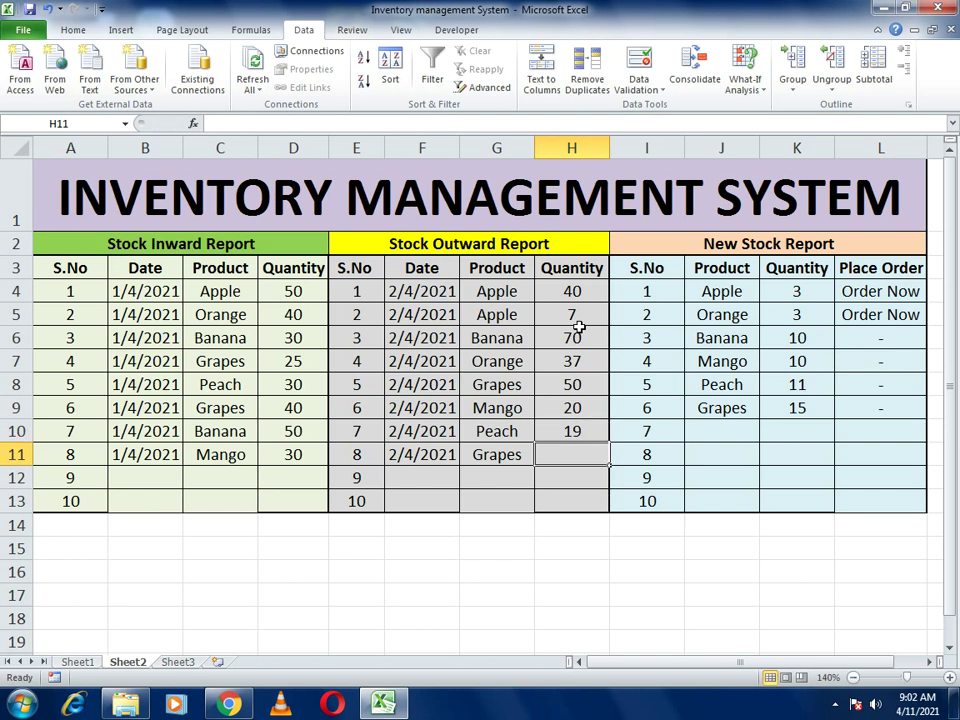
pyautogui.write('4')
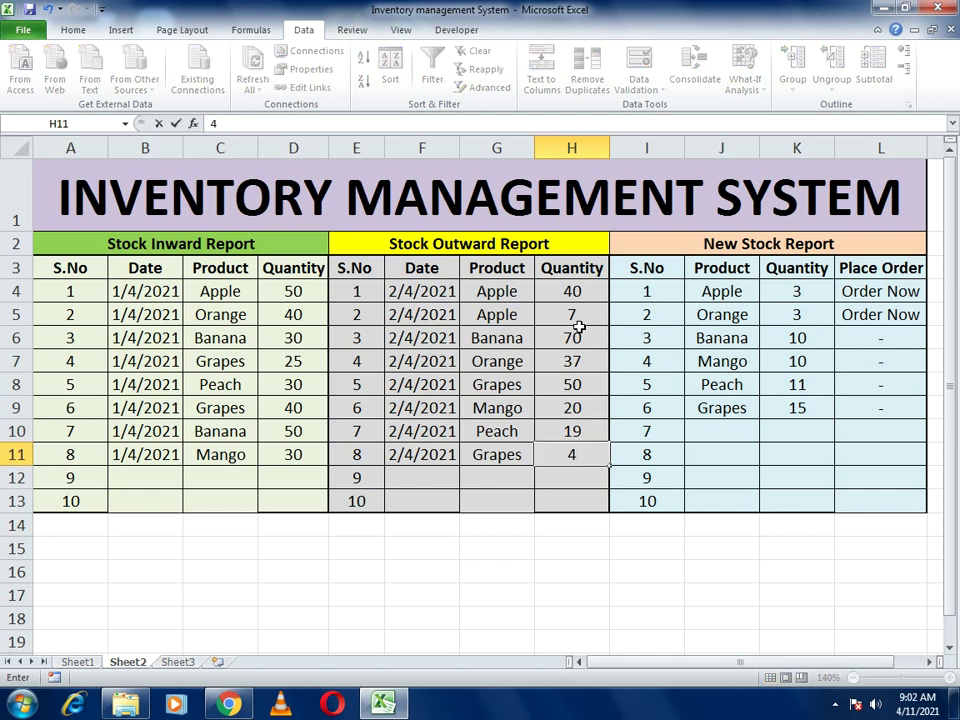
pyautogui.press('Return')
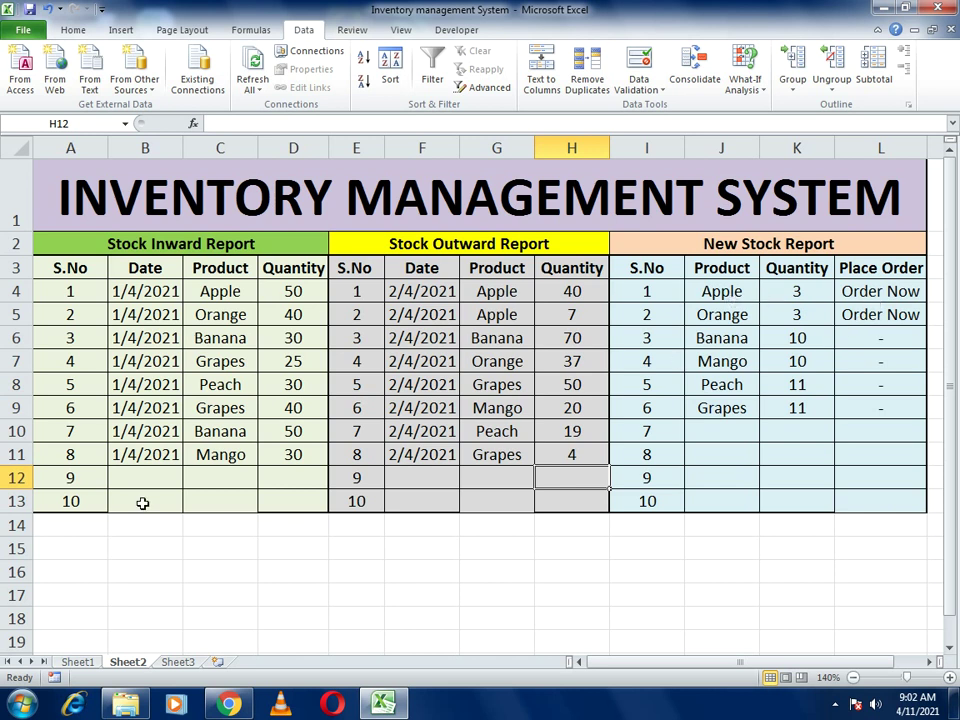
# Step: Add an entry in row 12 of the Stock Inward Report with date 02/04/2021, product Apple and quantity 10
pyautogui.click(127, 477)
pyautogui.write('02')
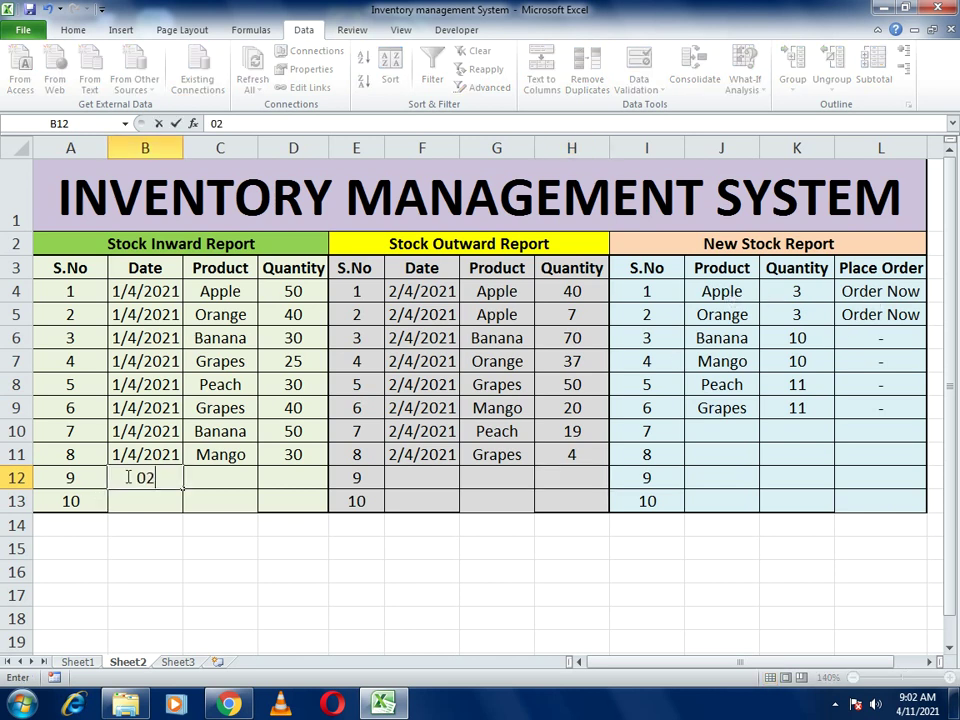
pyautogui.write('/04/2021')
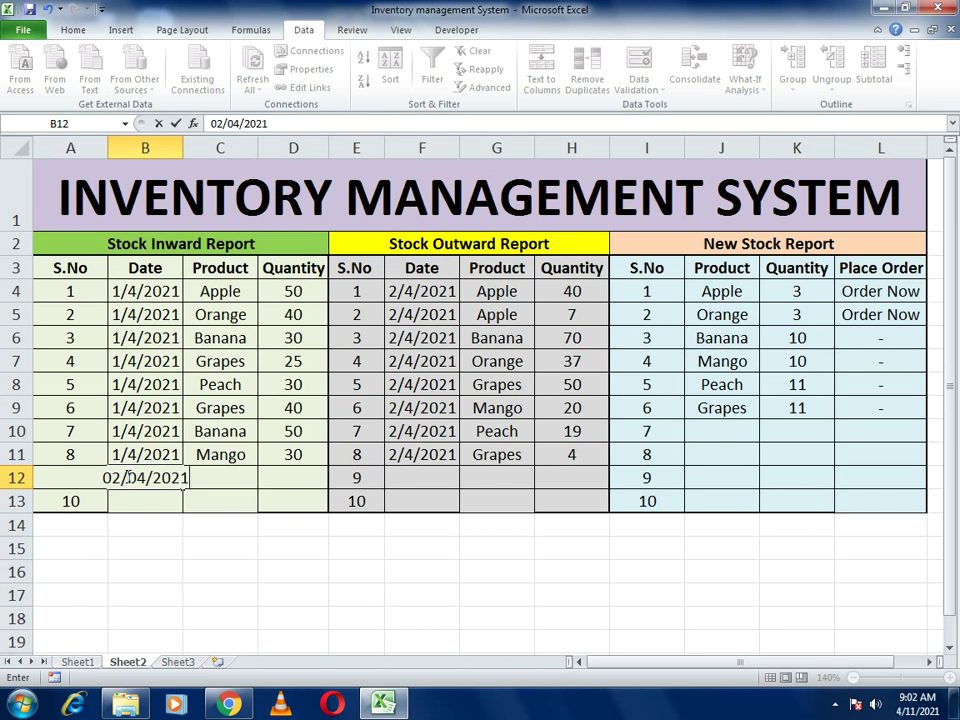
pyautogui.press('Return')
pyautogui.press('Up')
pyautogui.press('Right')
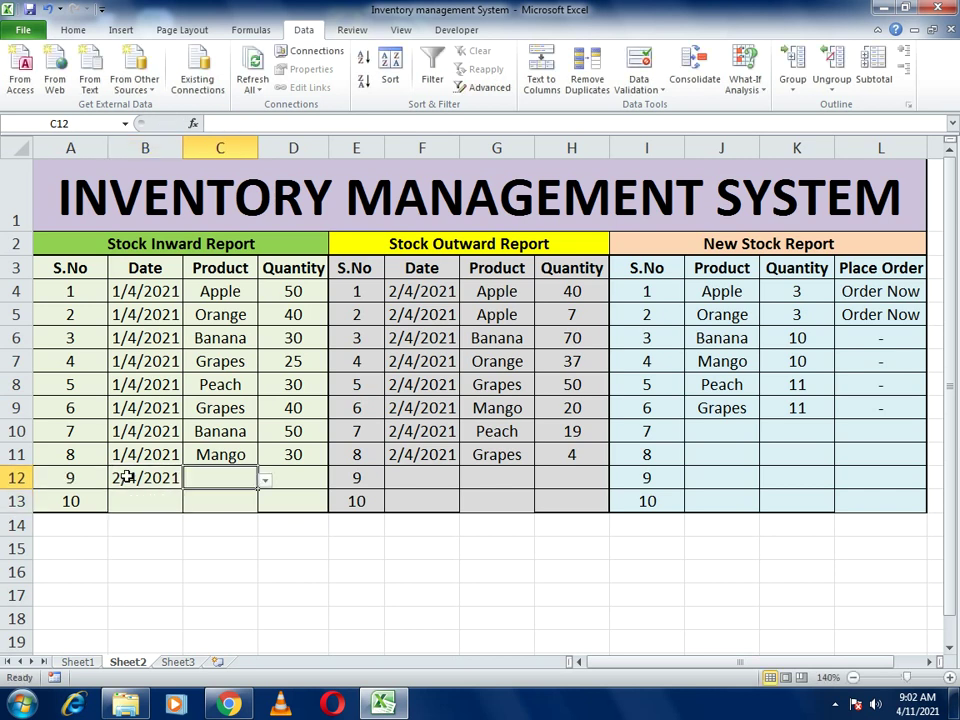
pyautogui.click(265, 481)
pyautogui.click(195, 499)
pyautogui.click(285, 478)
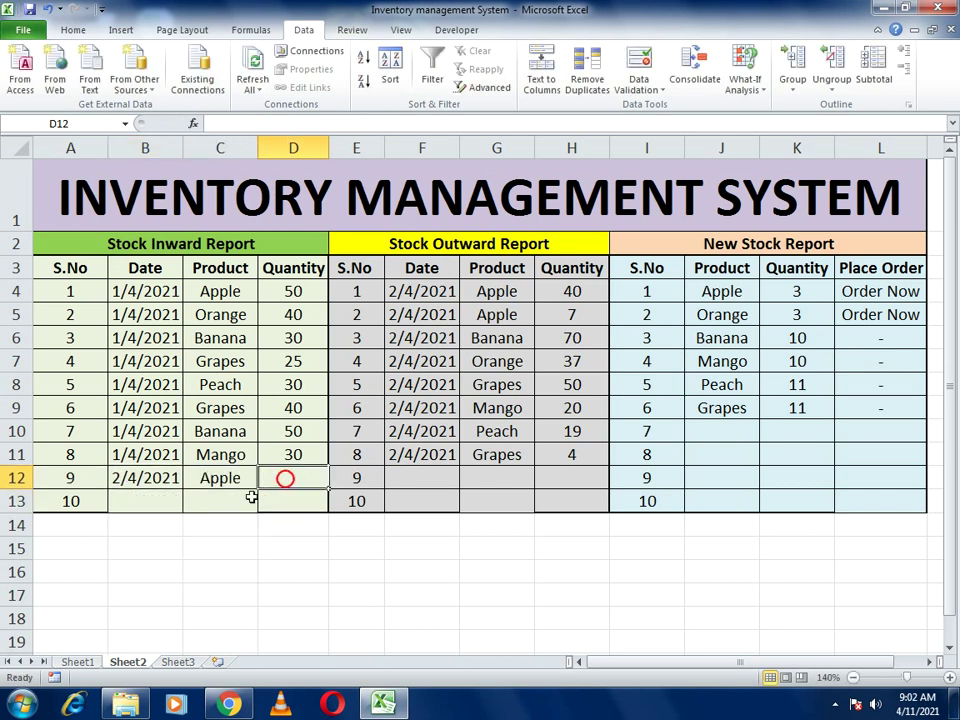
pyautogui.write('10')
pyautogui.press('Return')
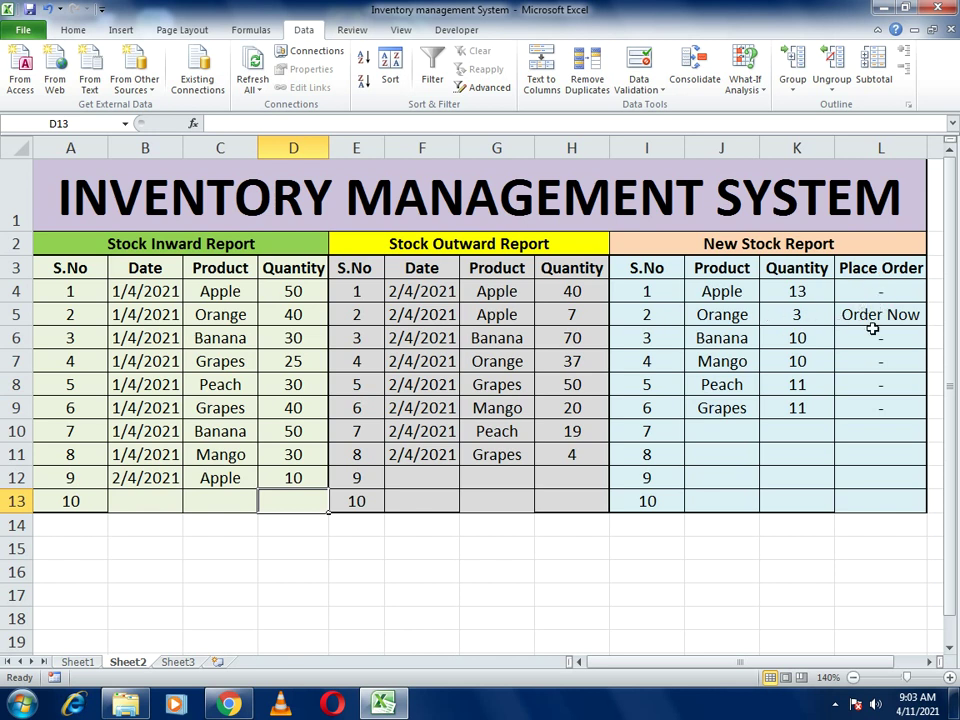
# Step: Fill row 13 of the Stock Inward Report with date 2/04/2021, product Orange and quantity 20
pyautogui.click(156, 508)
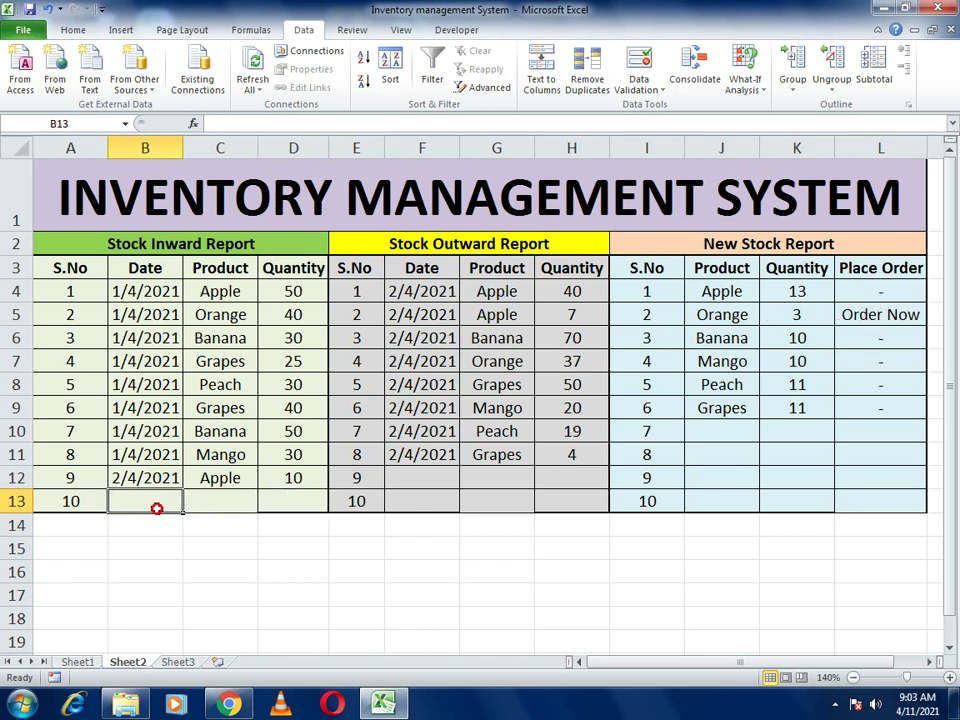
pyautogui.write('2/04/')
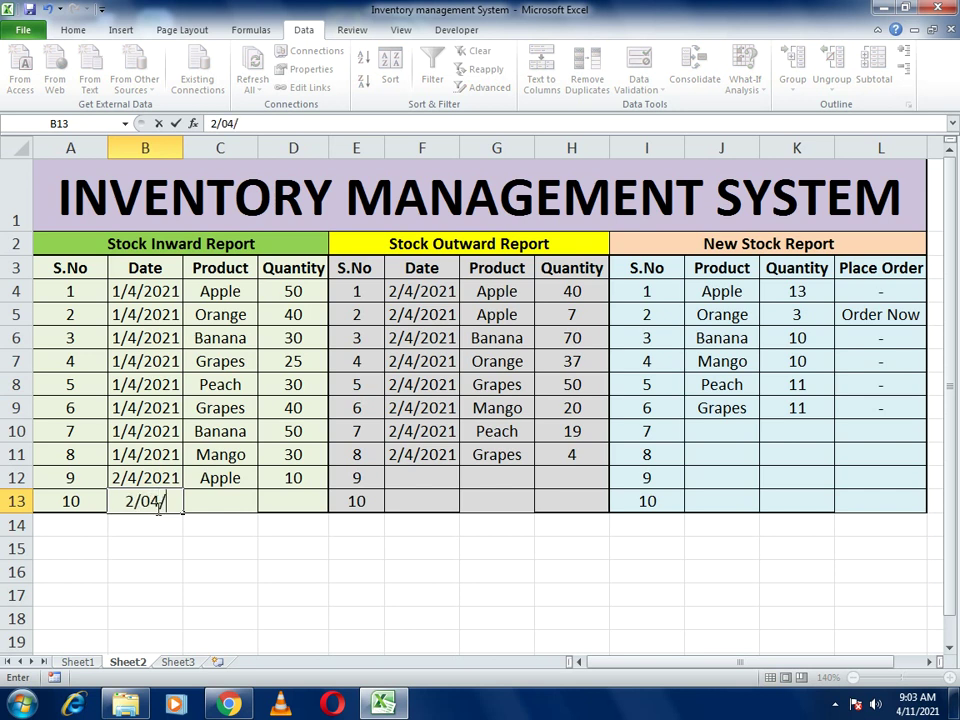
pyautogui.write('2021')
pyautogui.press('Return')
pyautogui.click(212, 507)
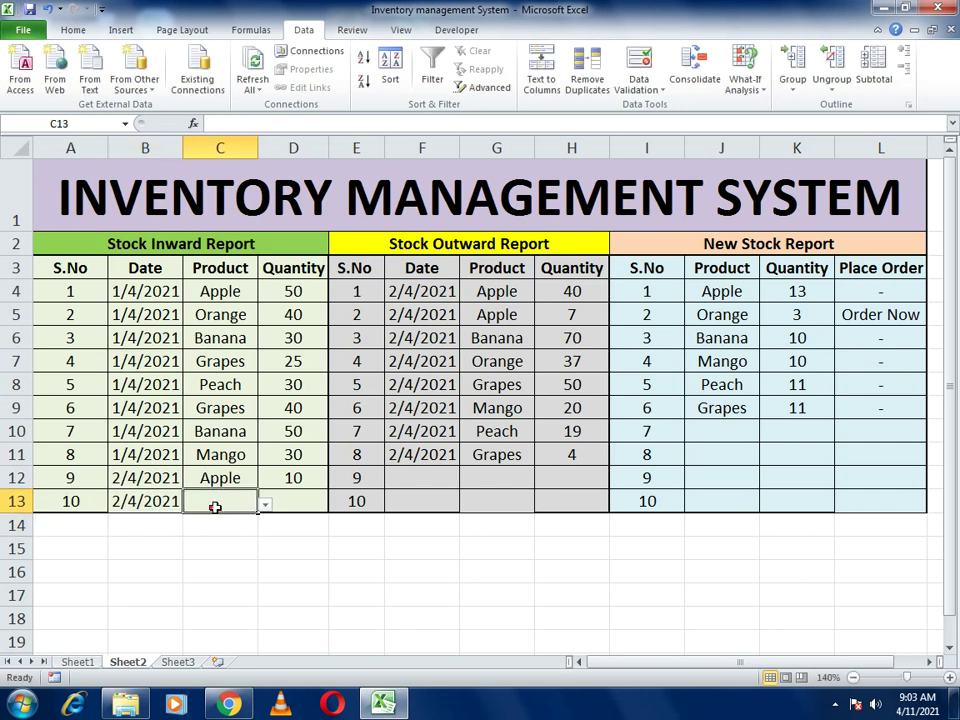
pyautogui.click(265, 509)
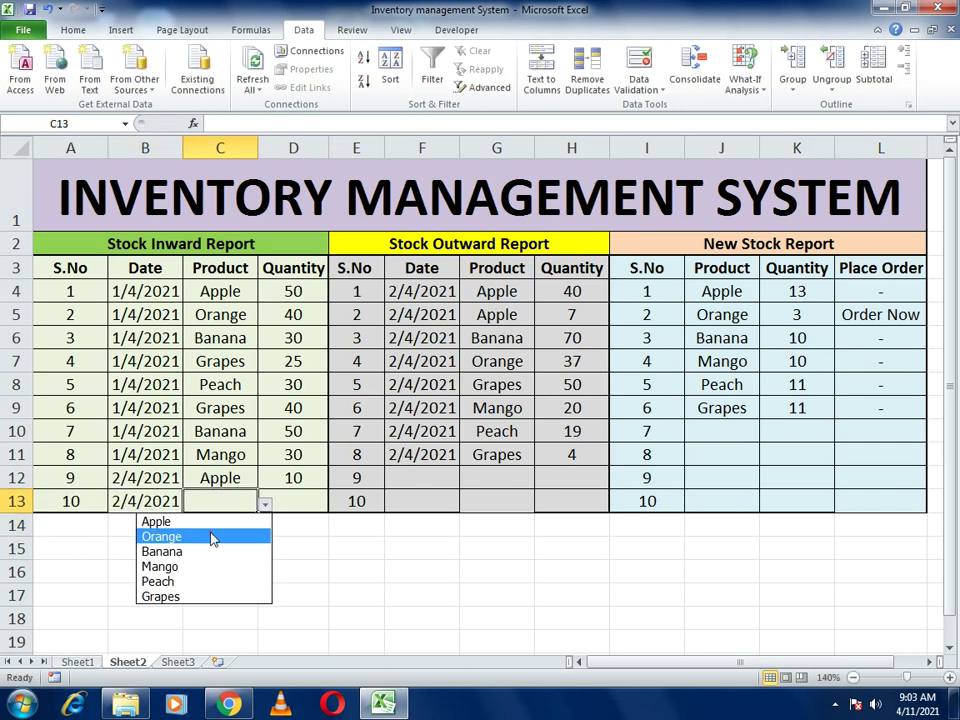
pyautogui.click(209, 537)
pyautogui.click(290, 497)
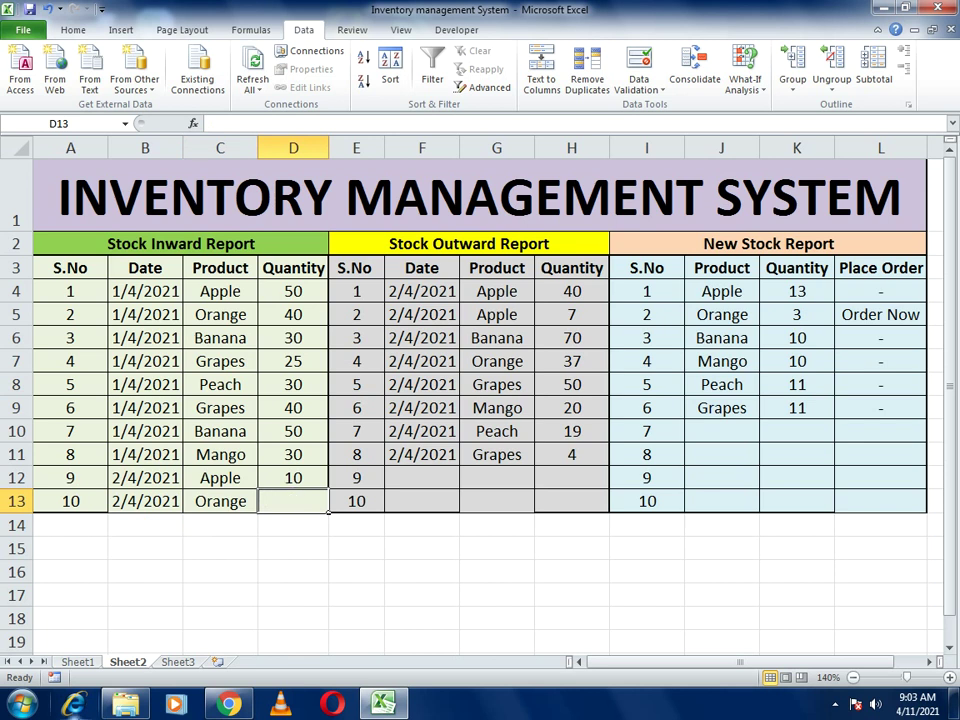
pyautogui.write('20')
pyautogui.press('Return')
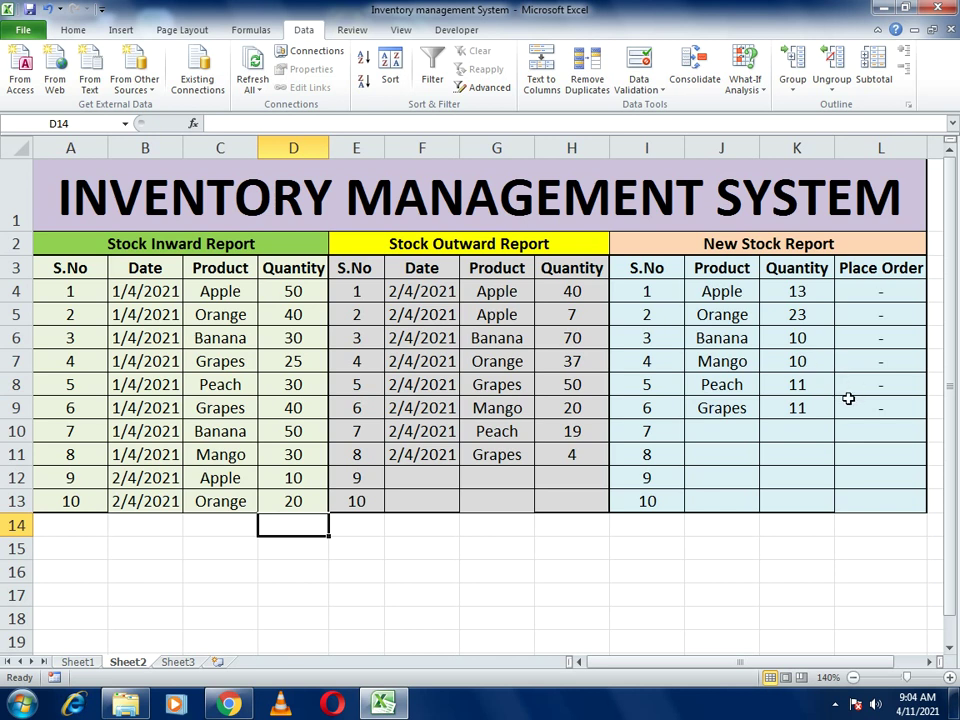
pyautogui.click(500, 550)
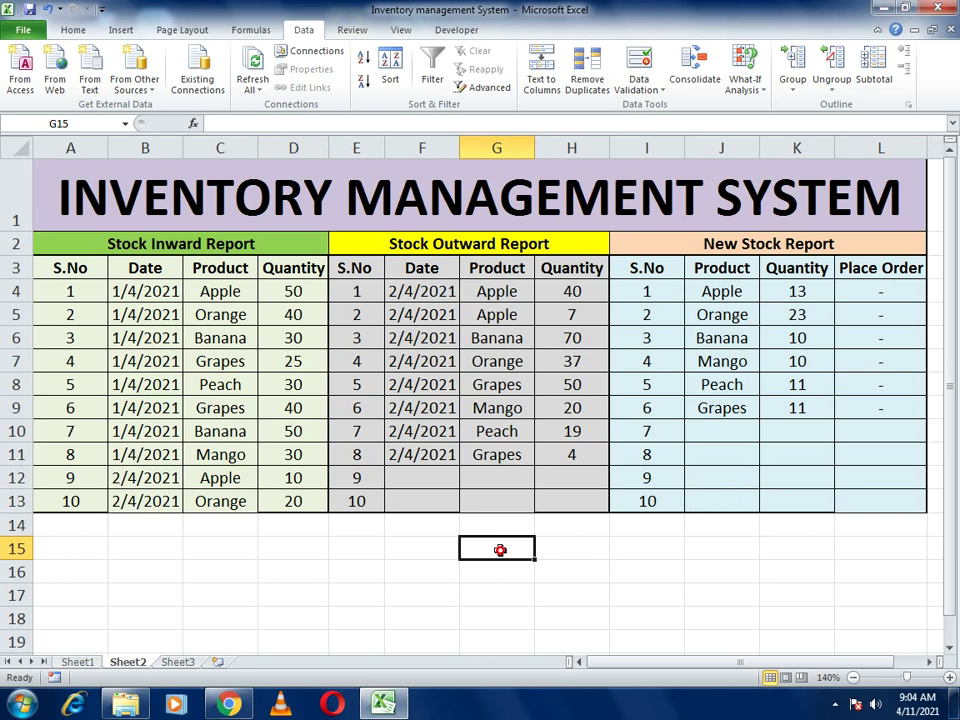
pyautogui.click(690, 578)
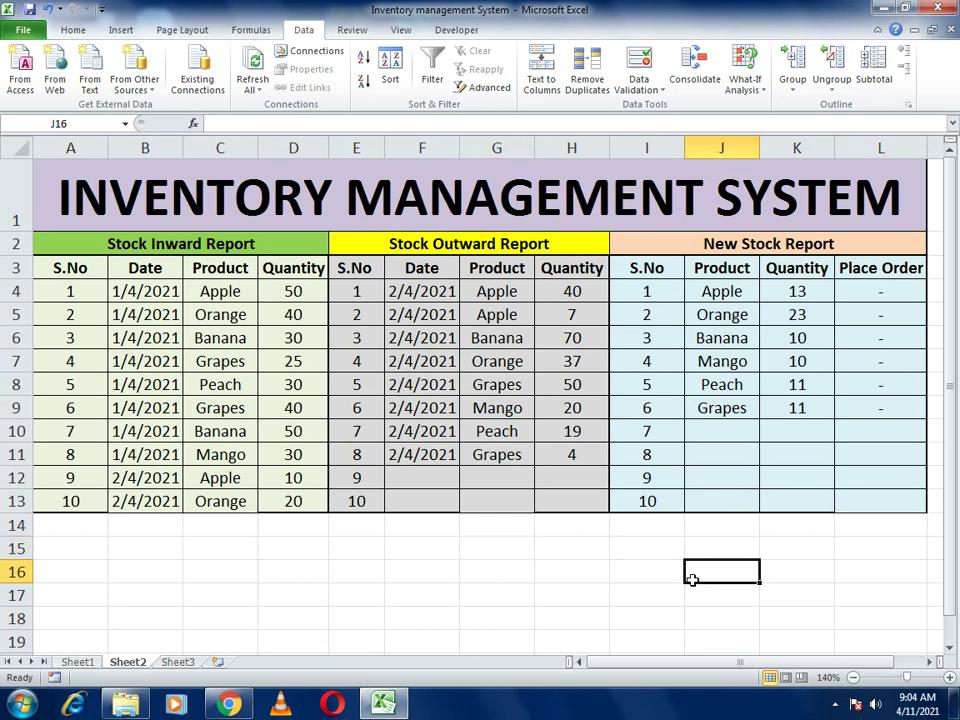